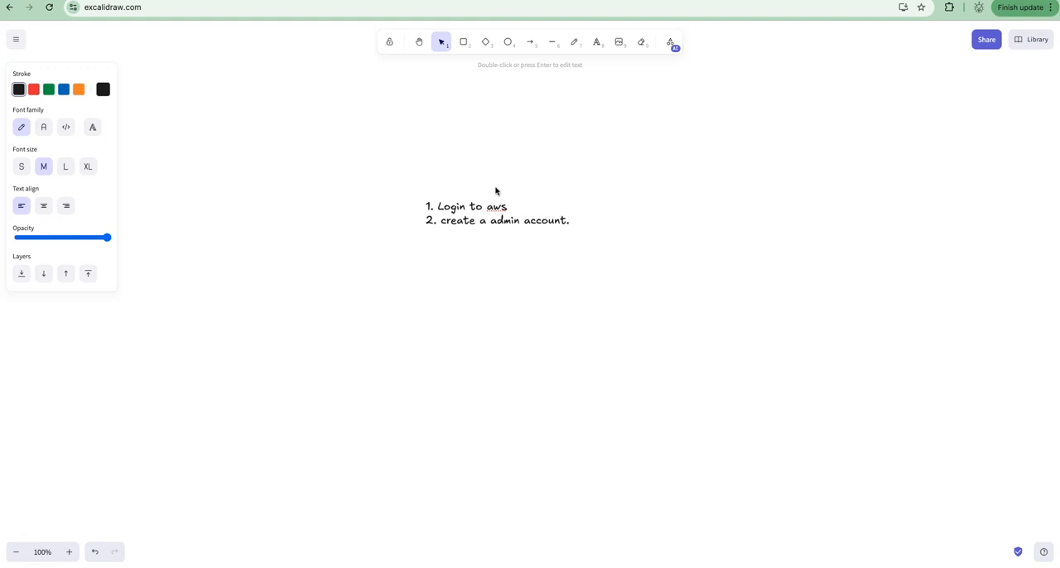
Add item 3 to the text list: "create s3 bucket and upload the docs wrt pega si".
key("Return")
type("3. create s3 bucket ")
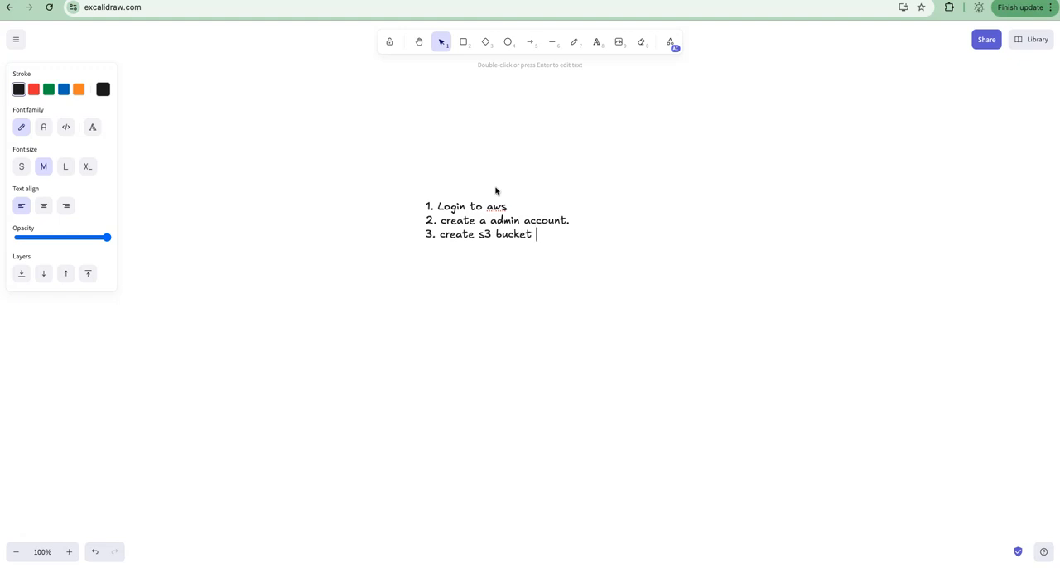
type("and upload the docs wrt pega")
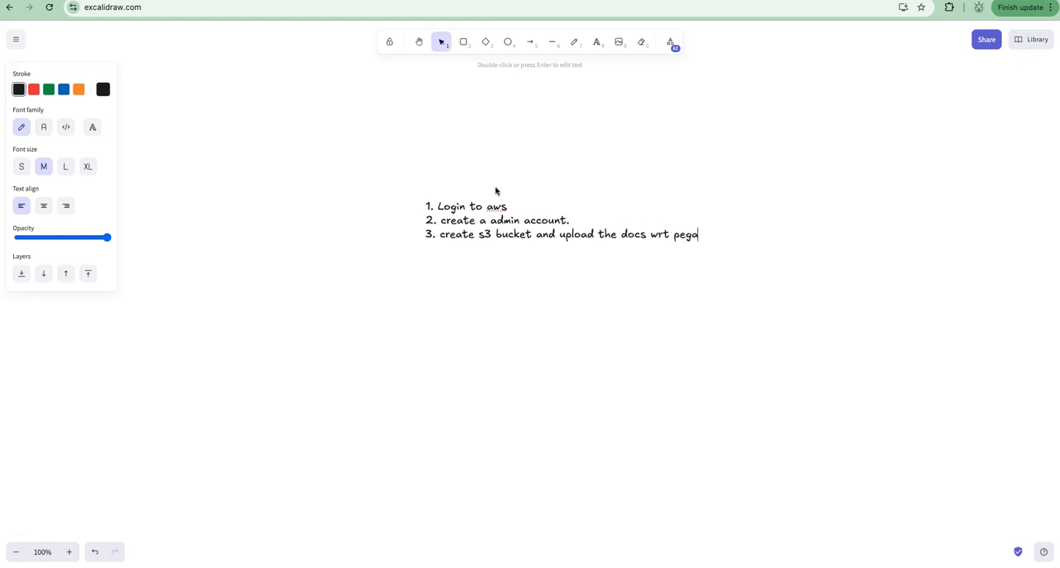
type(" si")
Add item 4 to the list: "give access to the bedrock models.".
key("Return")
type("4. give access to ")
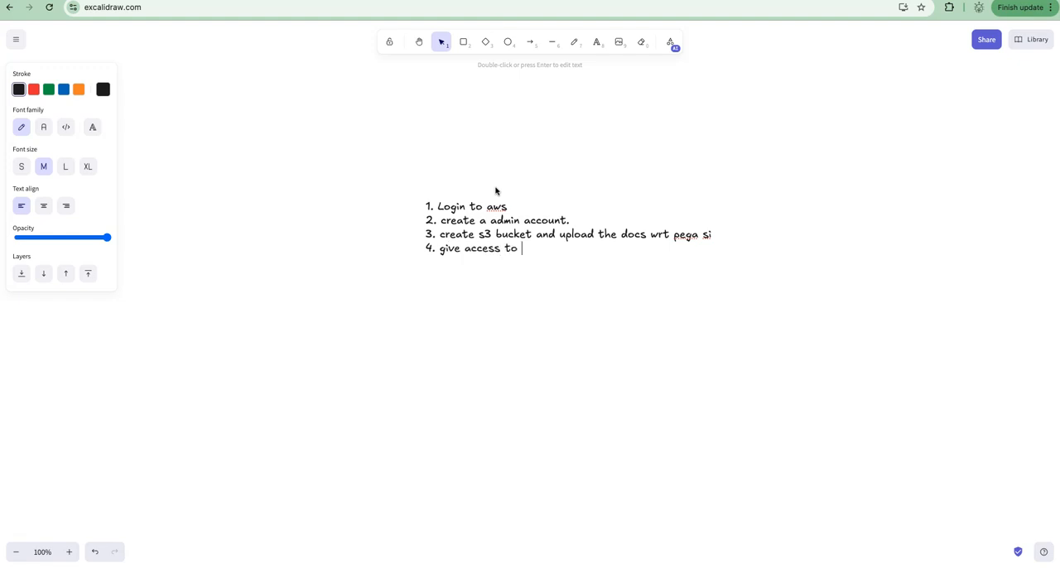
type("the bedrock models")
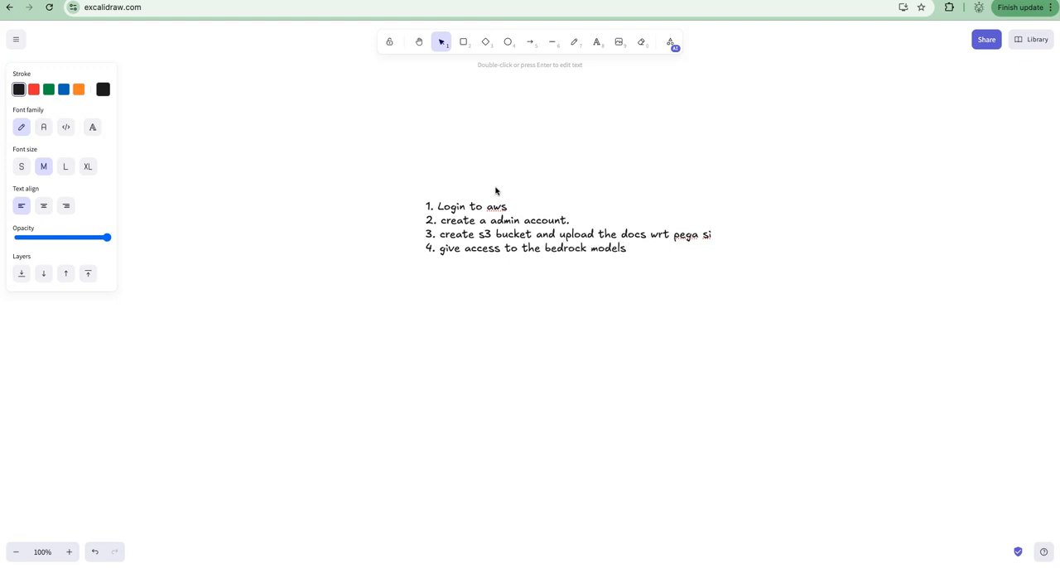
type(". 5. create knowledge base. 6. ")
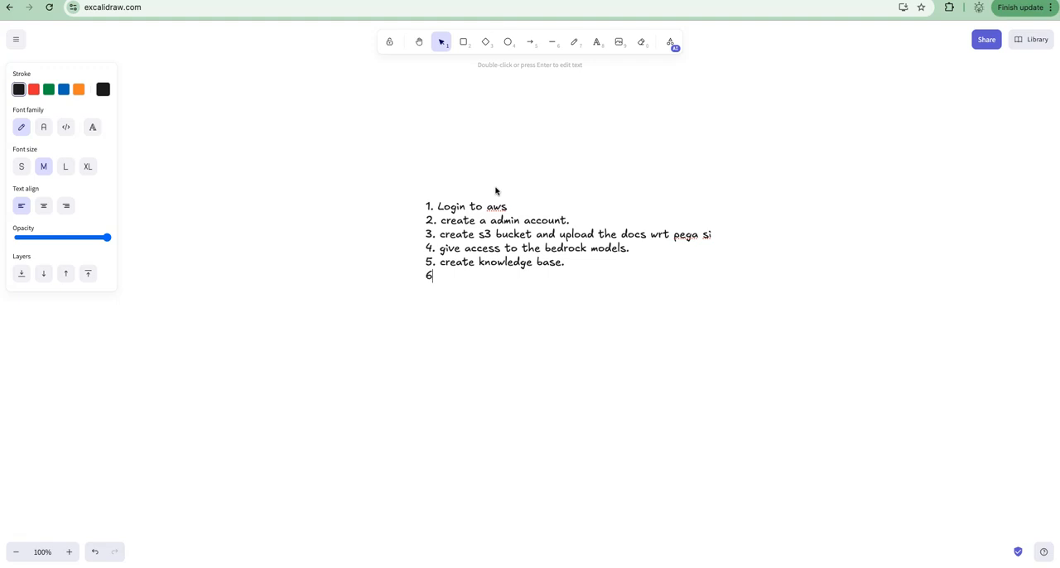
type("train model on")
Add item 5 "create knowledge base." and item 6 "train model on documents." to the list.
type("documn")
type("nts.")
key("Return")
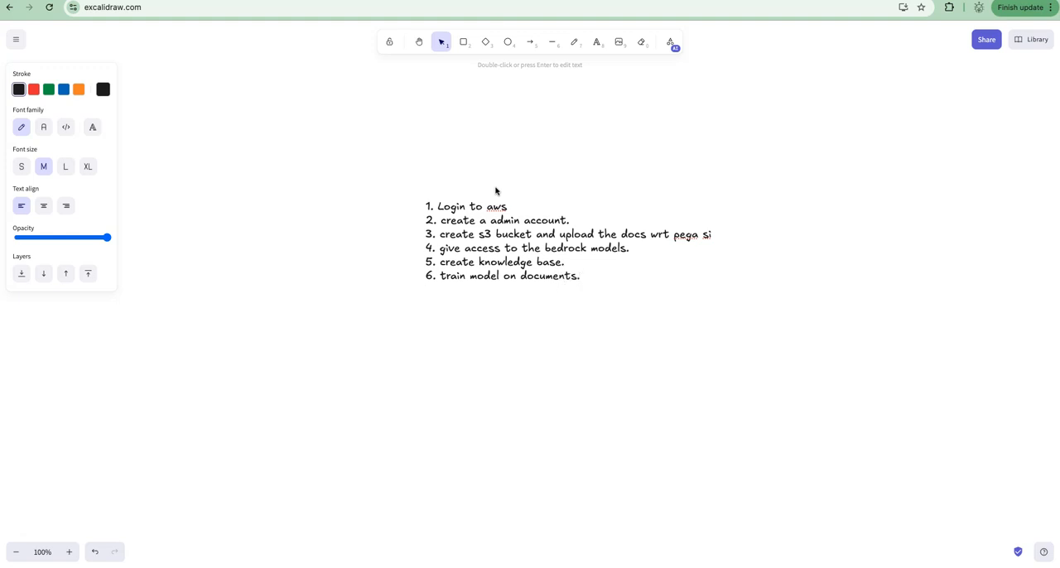
key("BackSpace")
Add item 7 to the list: "Create lex chat bot.".
key("Return")
type("7. Create lex chat bot.")
key("Return")
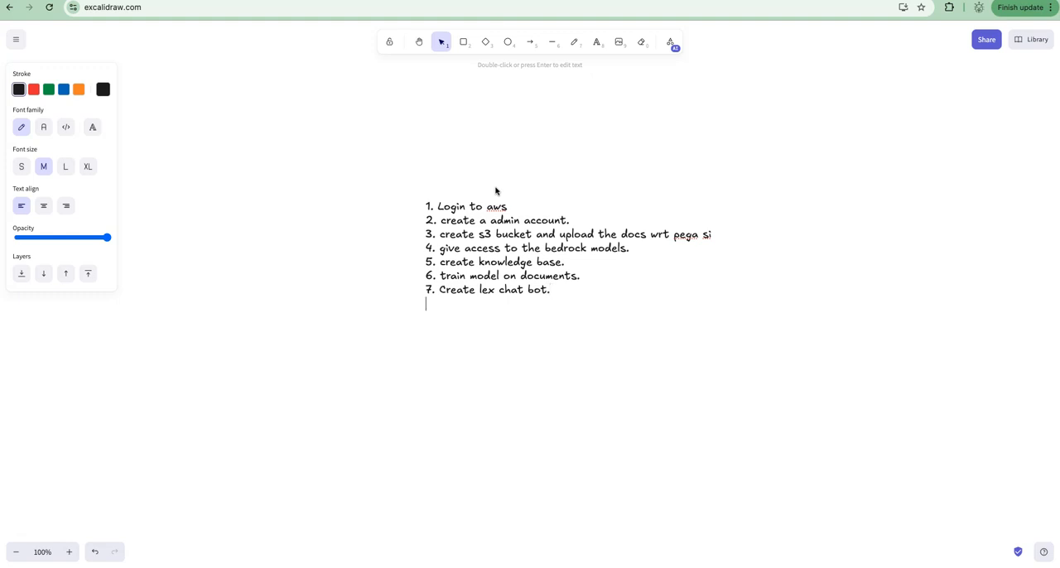
Add item 8 to the list: "add the intents.".
type("8. add the  intents.")
key("Return")
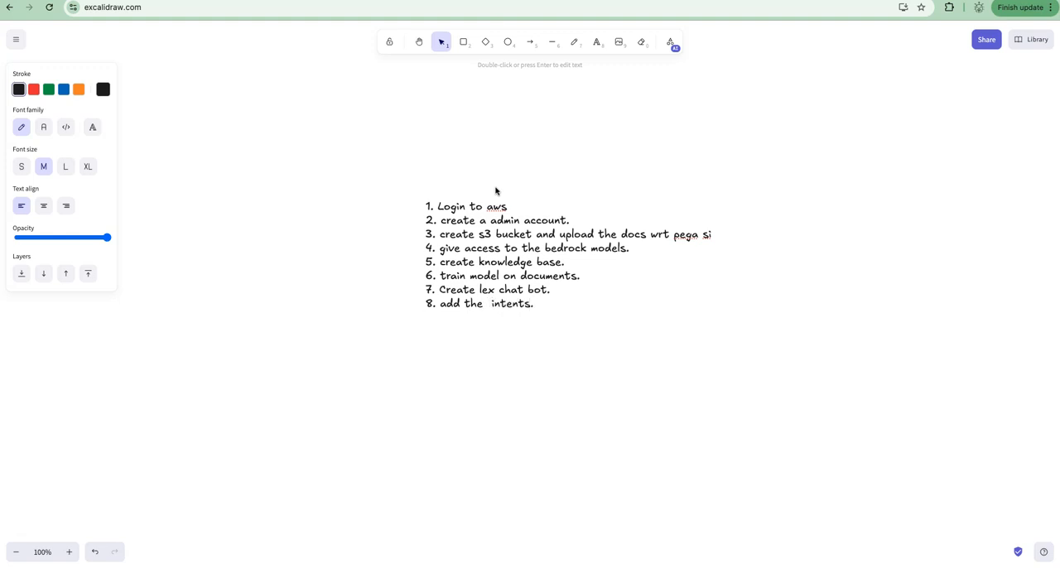
Add item 9 to the list: "Testing the chat bot.".
type("9.")
key("Return")
type("Te")
key("BackSpace")
key("BackSpace")
type("Testing the chat bot.")
key("Return")
Add item 10 to the list: "Delete the resources.".
type("1")
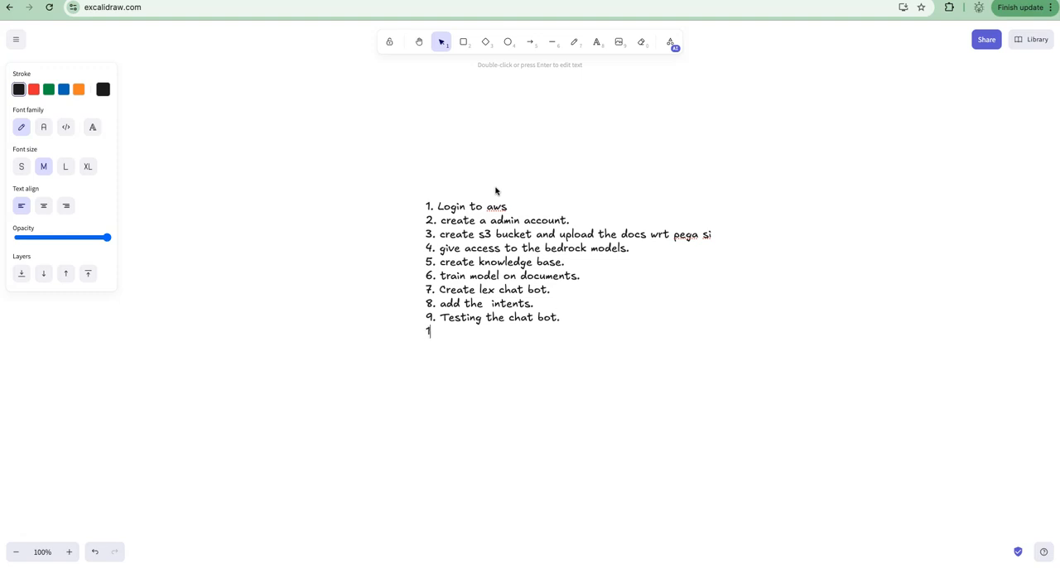
type("0. Delete the resources.")
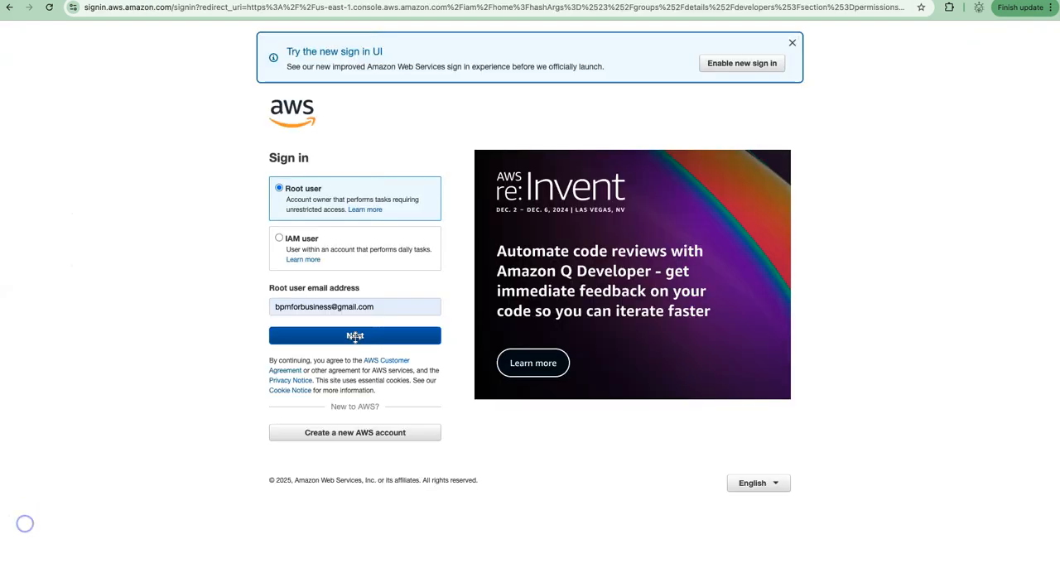
Switch to the AWS sign-in page and sign in as root user with the account password.
left_click(354, 335)
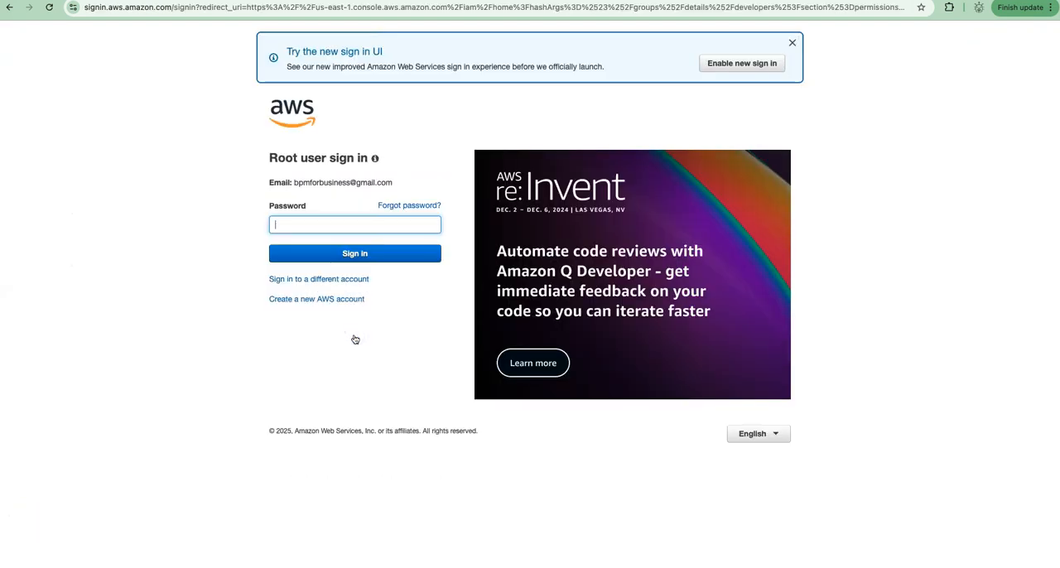
type("•")
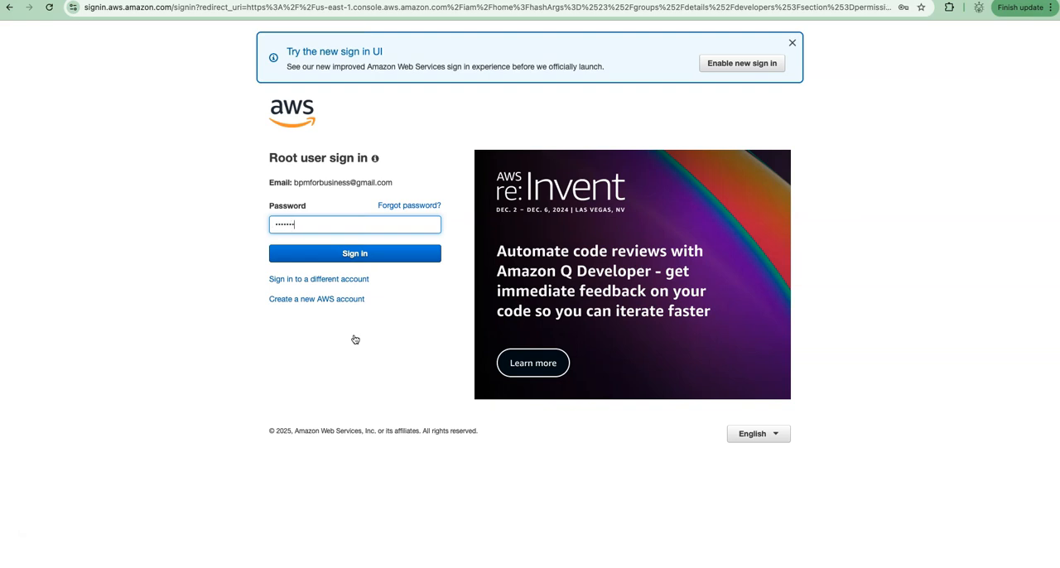
type("•")
key("Return")
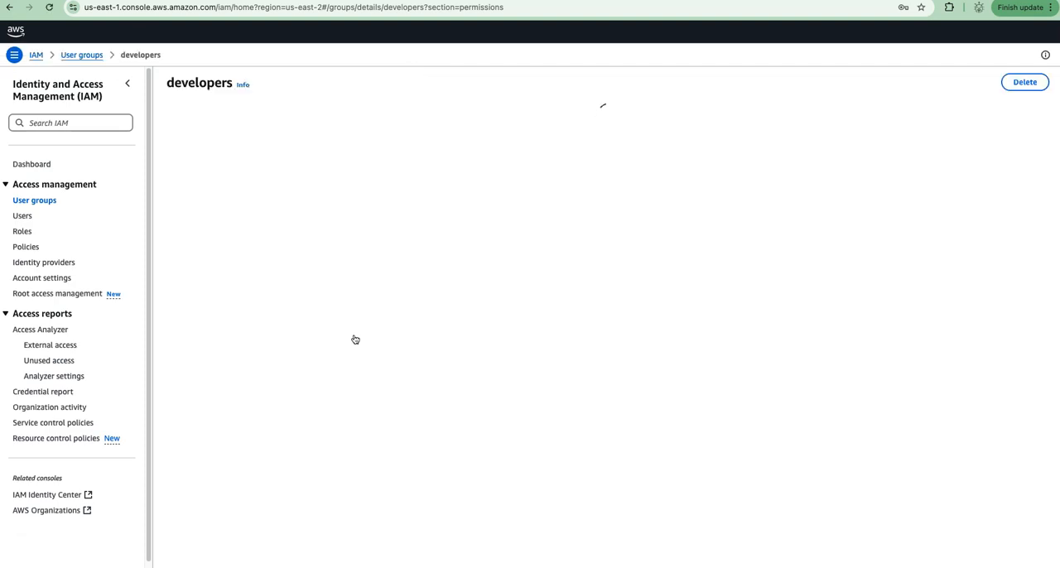
Find the IAM service through the console search and open its list of users.
left_click(36, 55)
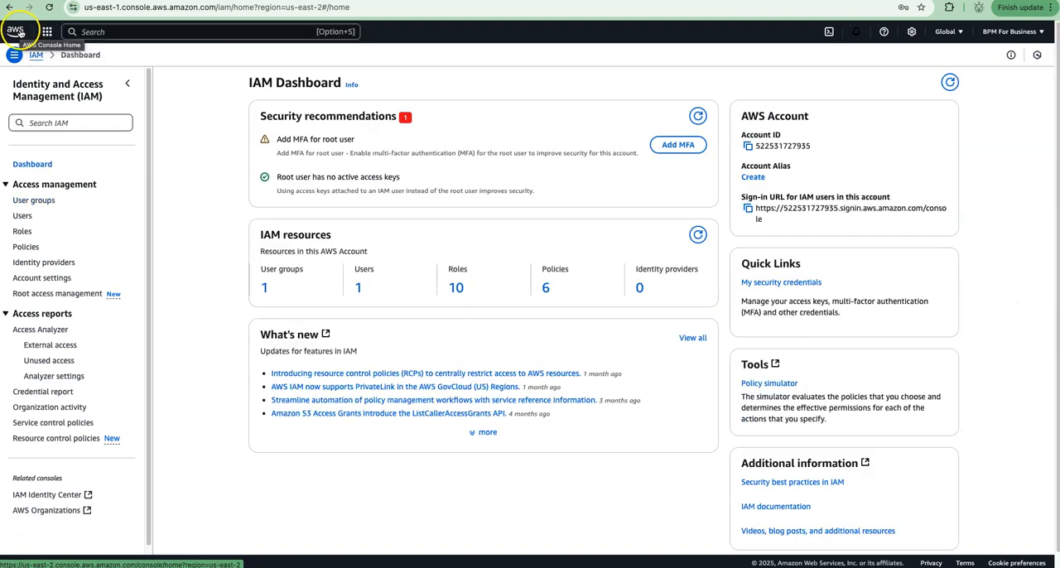
left_click(105, 32)
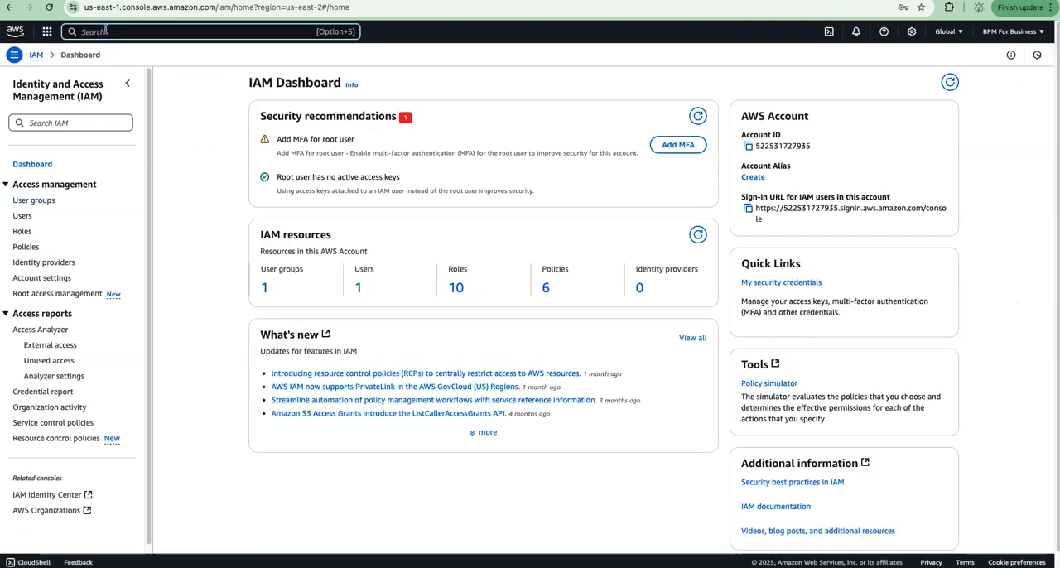
type("IAM")
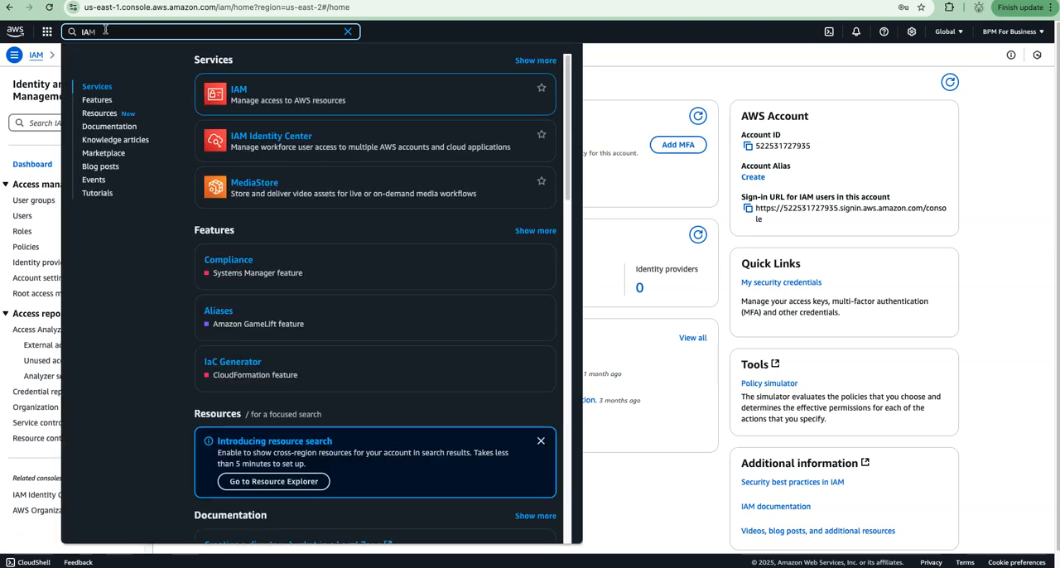
left_click(239, 89)
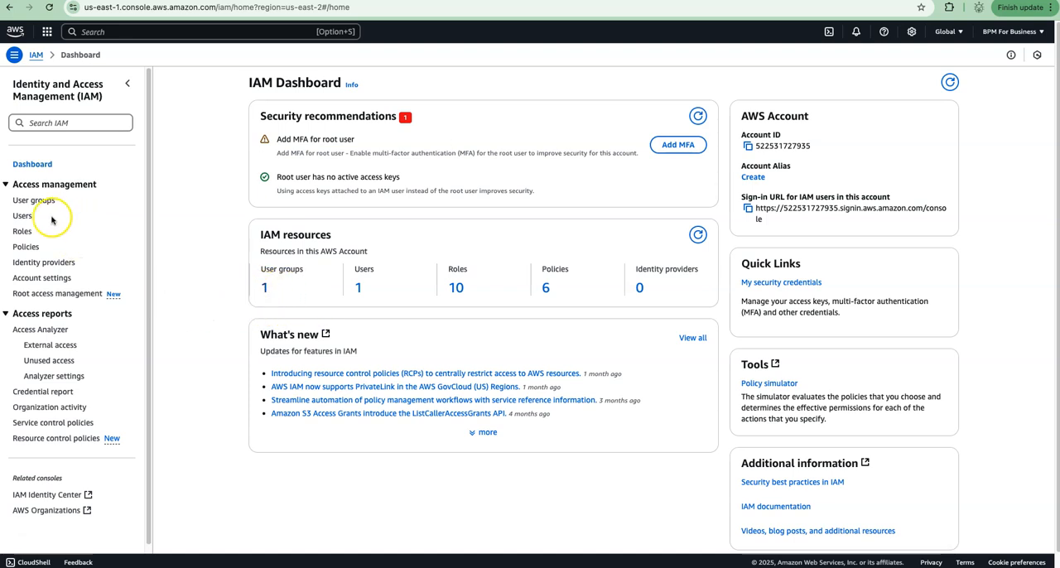
left_click(22, 217)
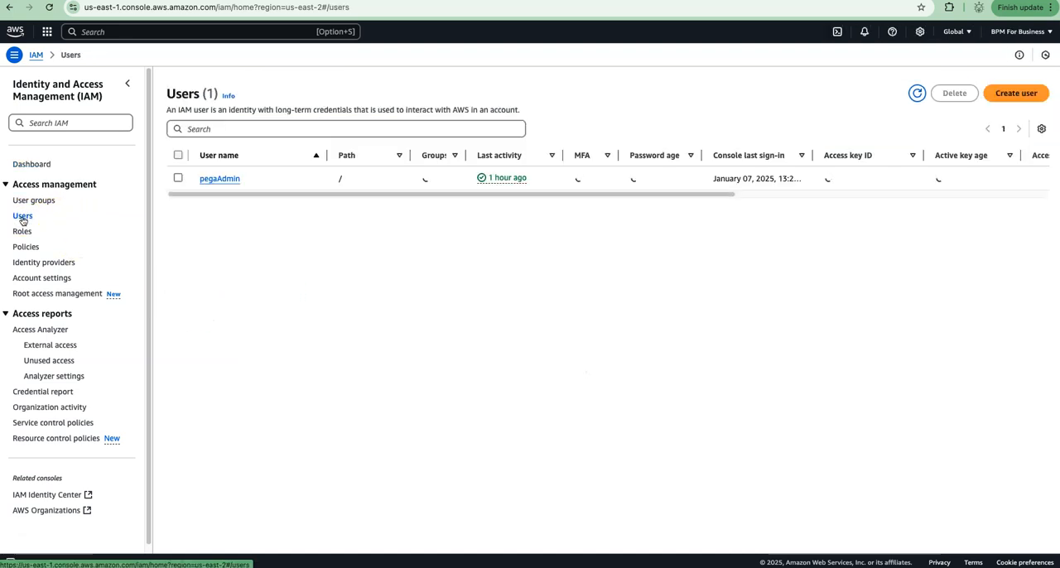
Start creating a new IAM user with the user name pegaAdmin1.
left_click(1014, 93)
left_click(444, 174)
type("pegaAdmin1")
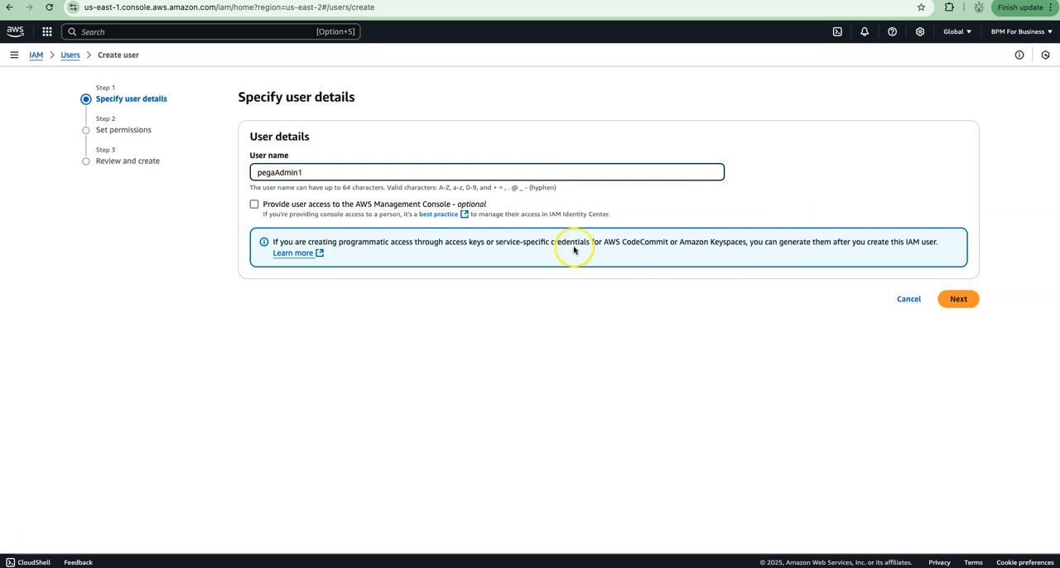
Give the user AWS Management Console access as an IAM user with an autogenerated password, and continue to the permissions.
left_click(255, 204)
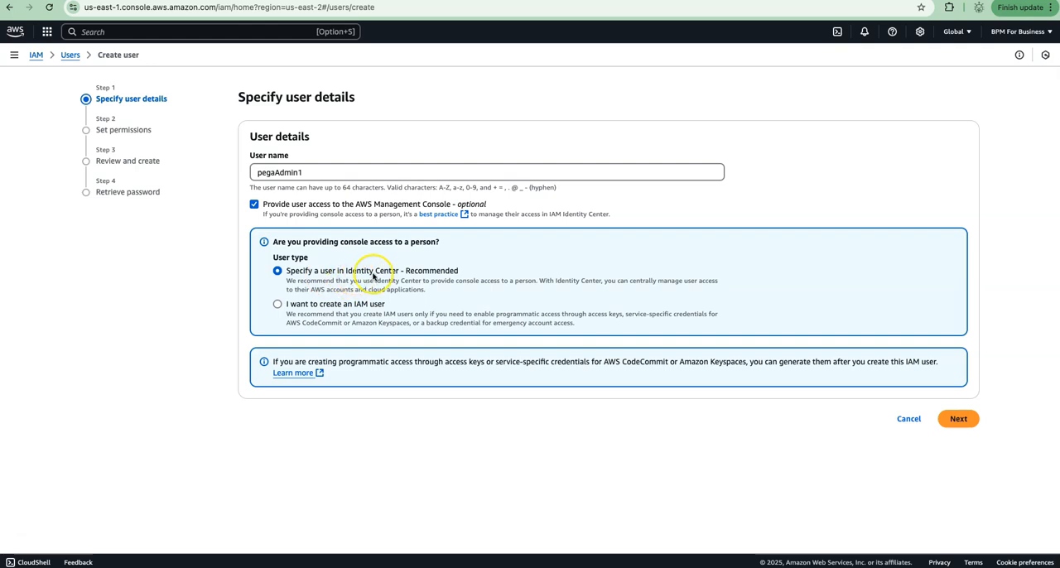
left_click(277, 304)
scroll(402, 327, "down", 2)
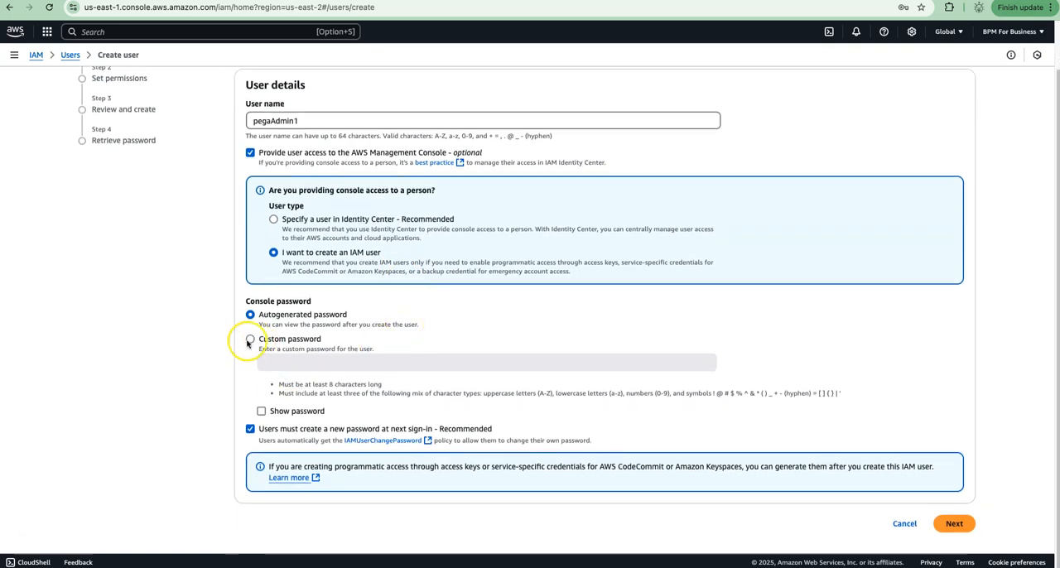
left_click(249, 340)
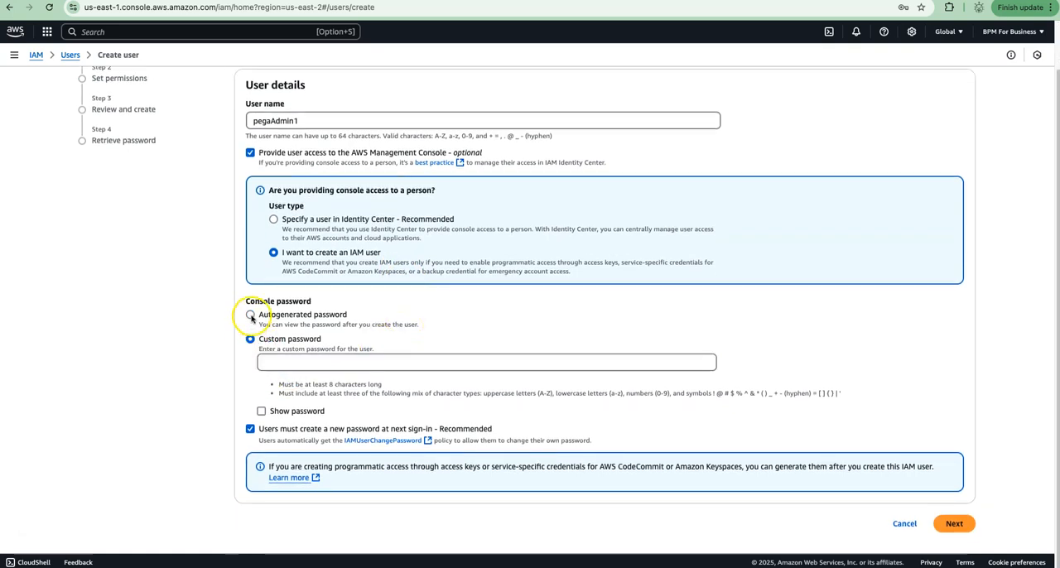
left_click(250, 316)
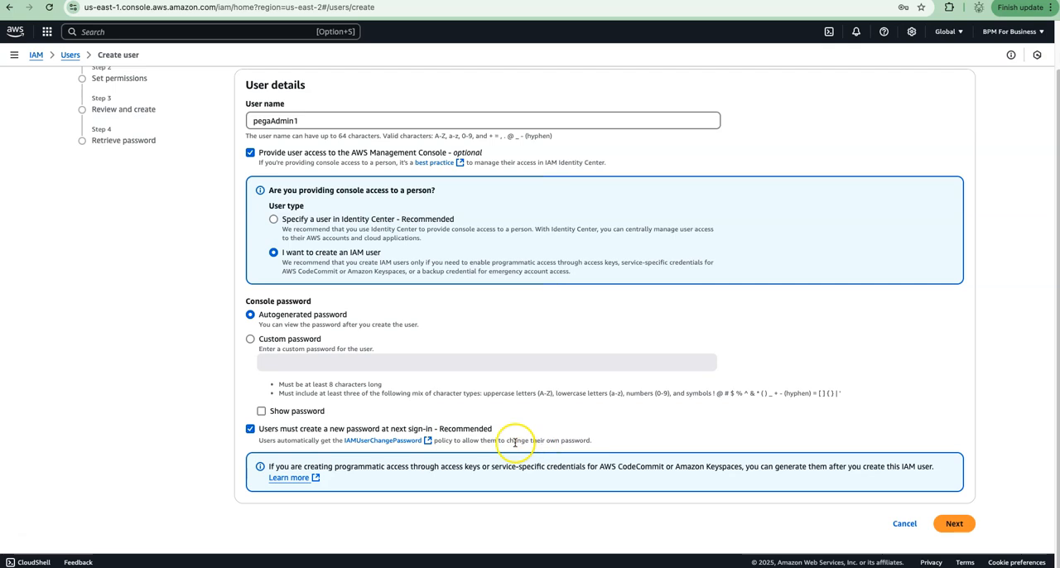
left_click(954, 523)
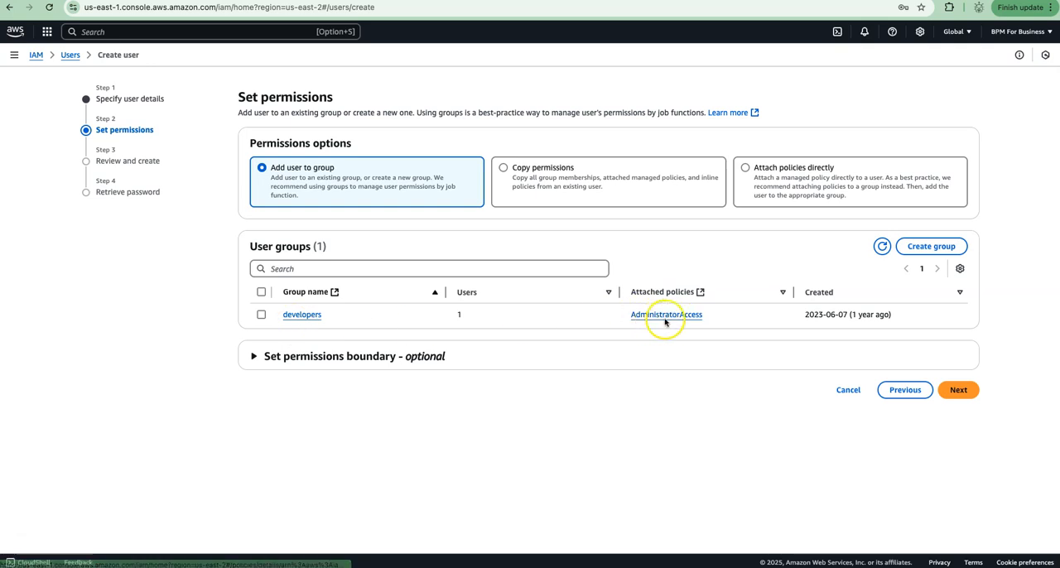
Add the user to the developers group and create the user.
left_click(262, 315)
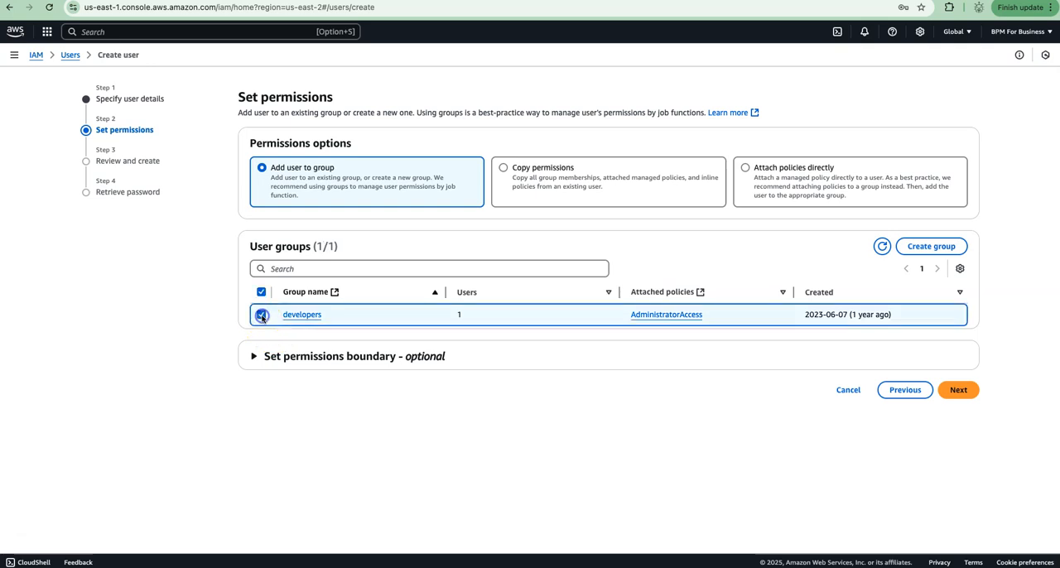
left_click(960, 393)
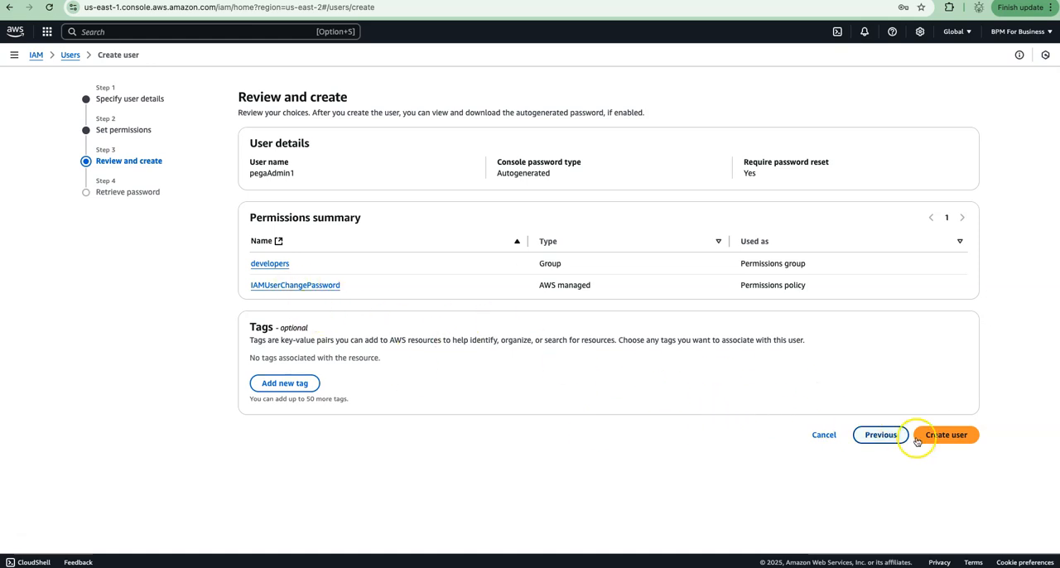
left_click(952, 436)
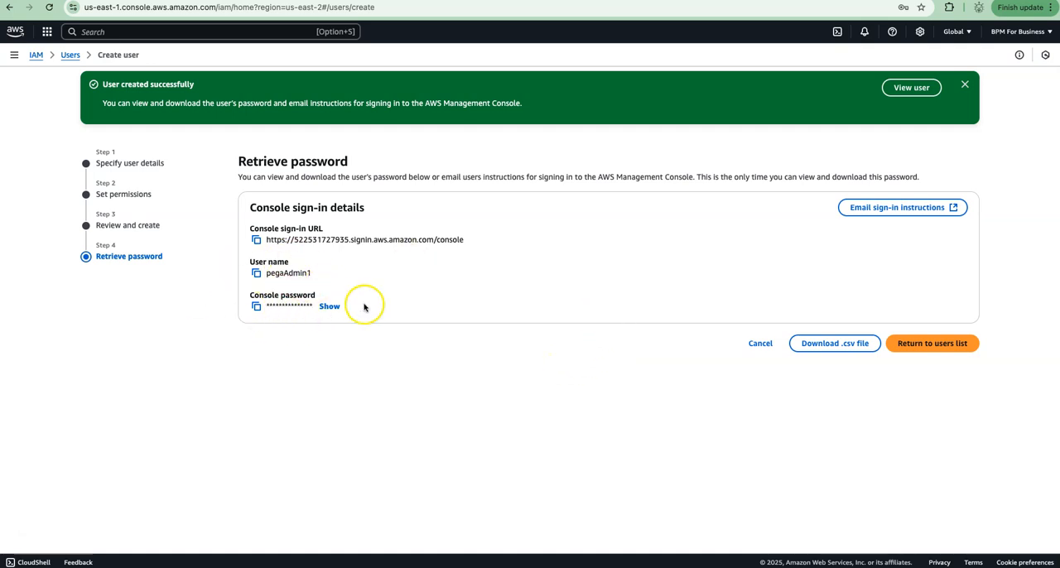
Download the new user's console sign-in details as a .csv file.
double_click(282, 273)
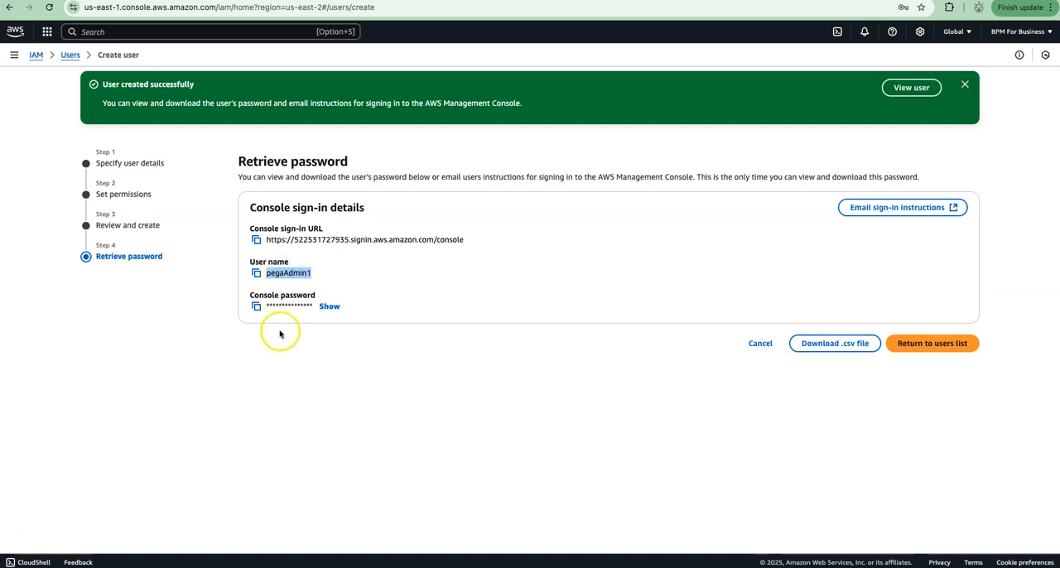
left_click(830, 346)
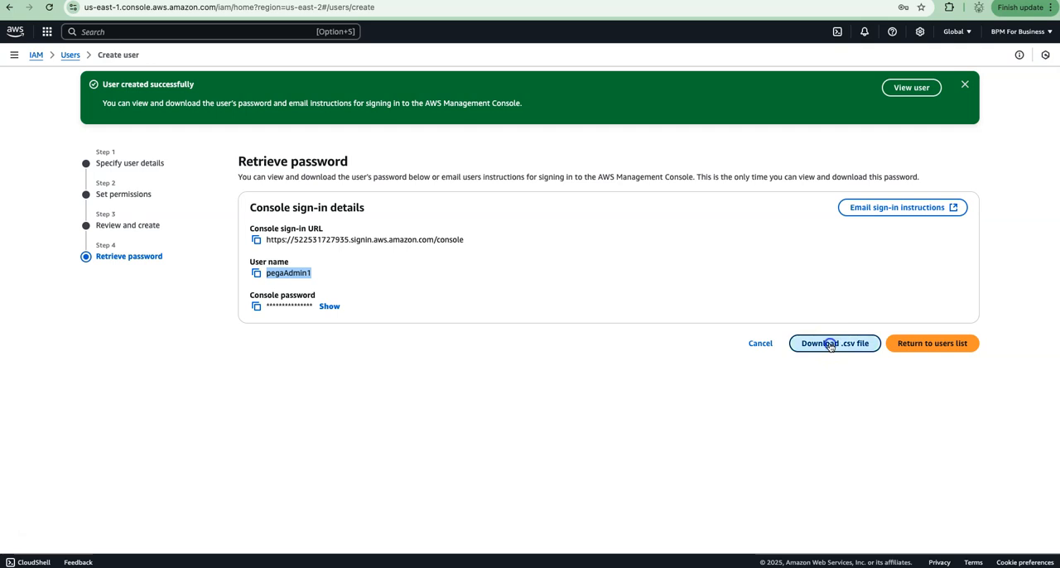
left_click(888, 256)
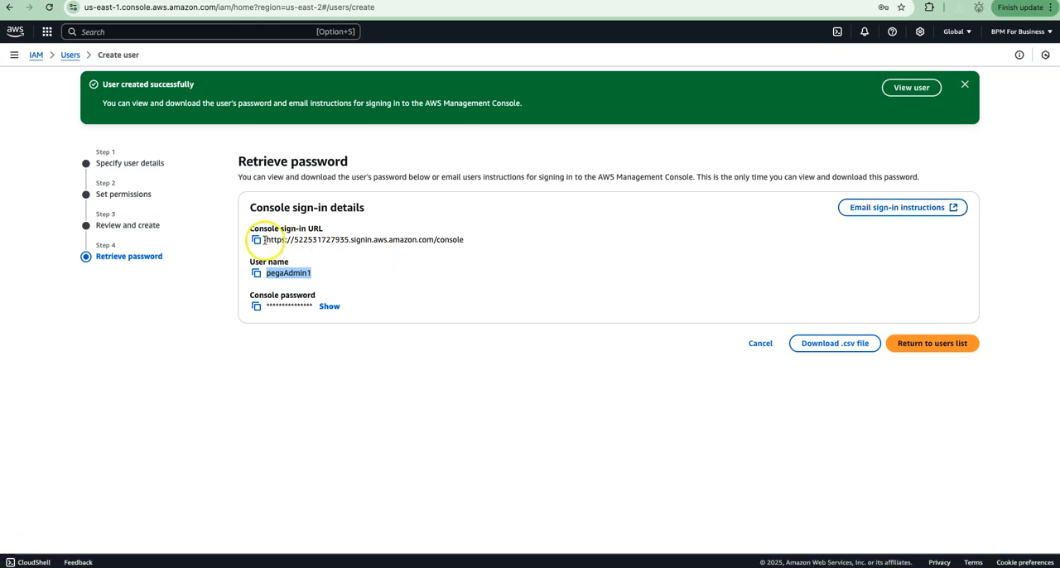
Copy the console sign-in URL and open that sign-in page in another browser window.
left_click(256, 241)
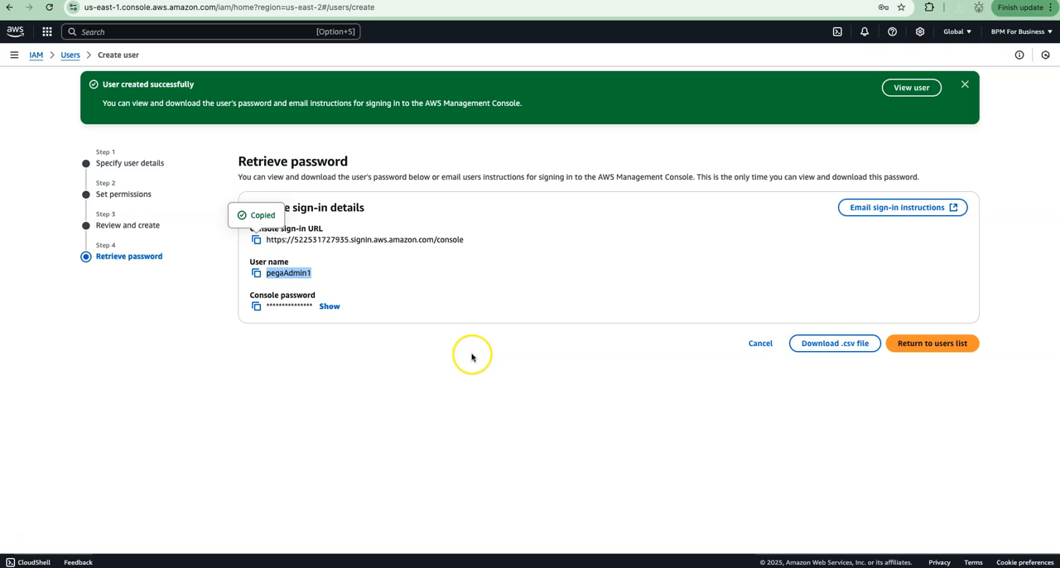
left_click(24, 529)
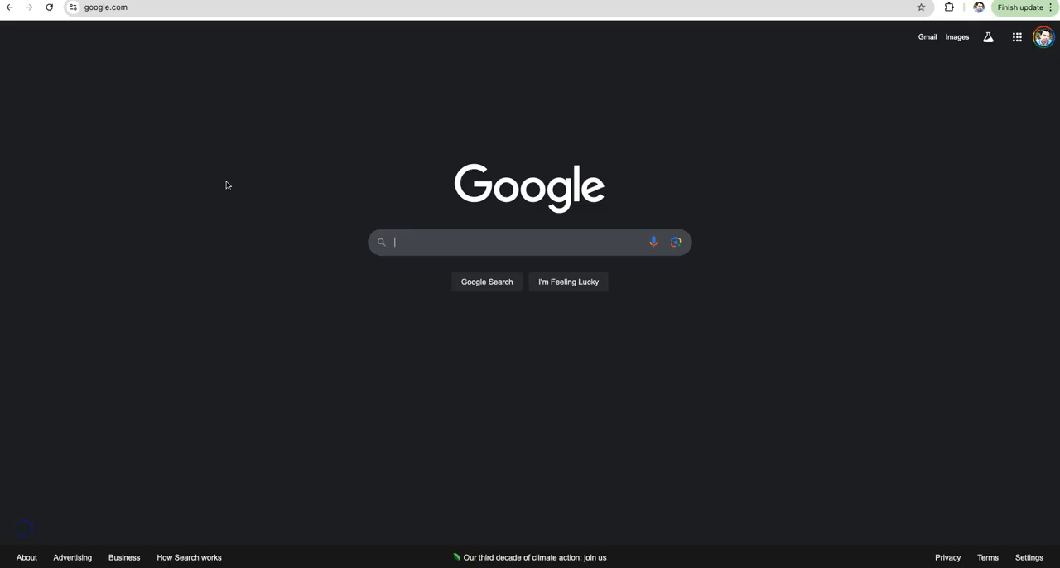
left_click(152, 10)
type("522531727935.signin.aws.amazon")
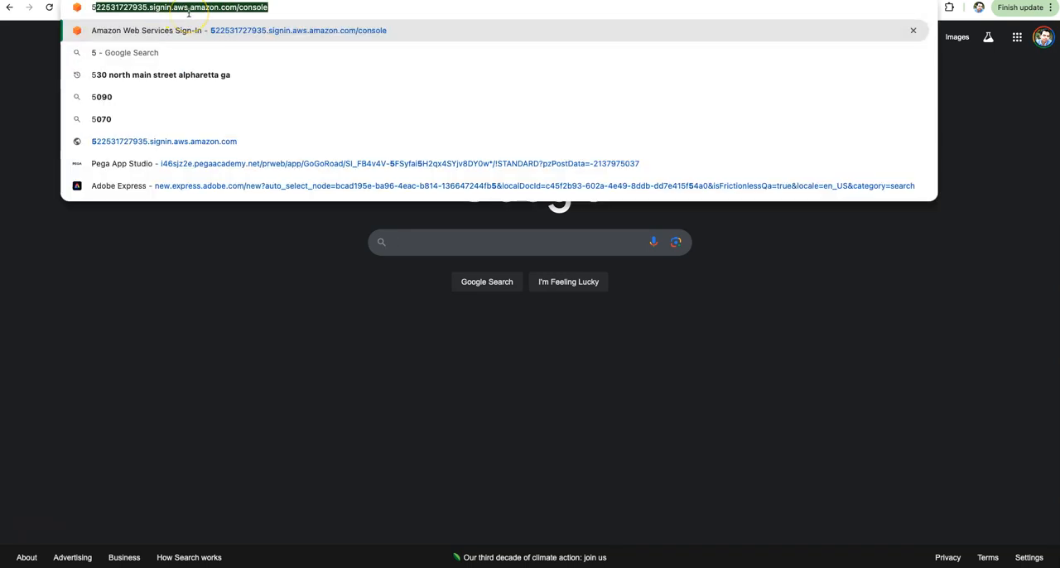
key("Return")
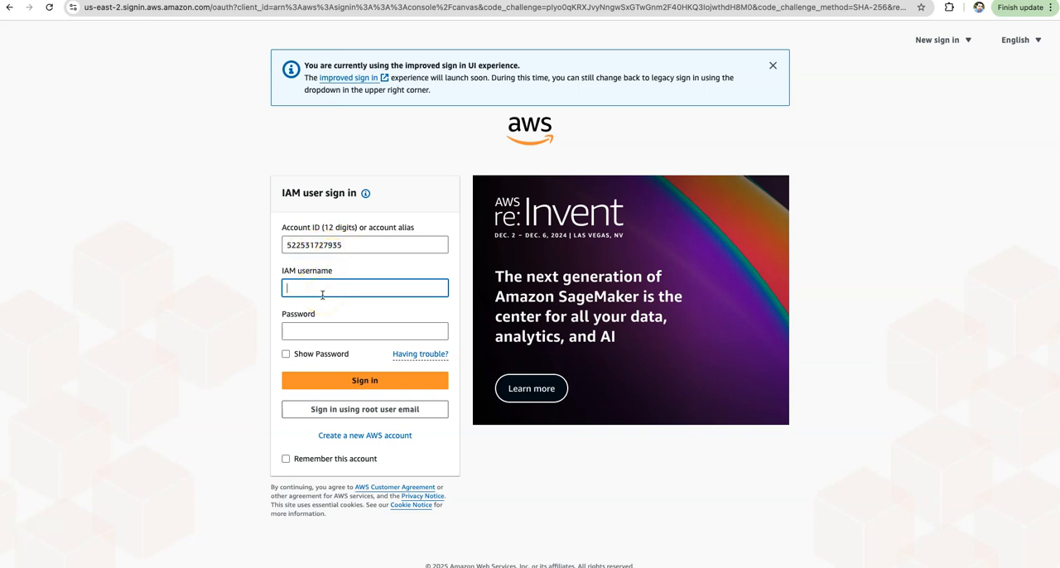
Sign in to the AWS console as the IAM user pegaAdmin with the saved account password.
type("peg")
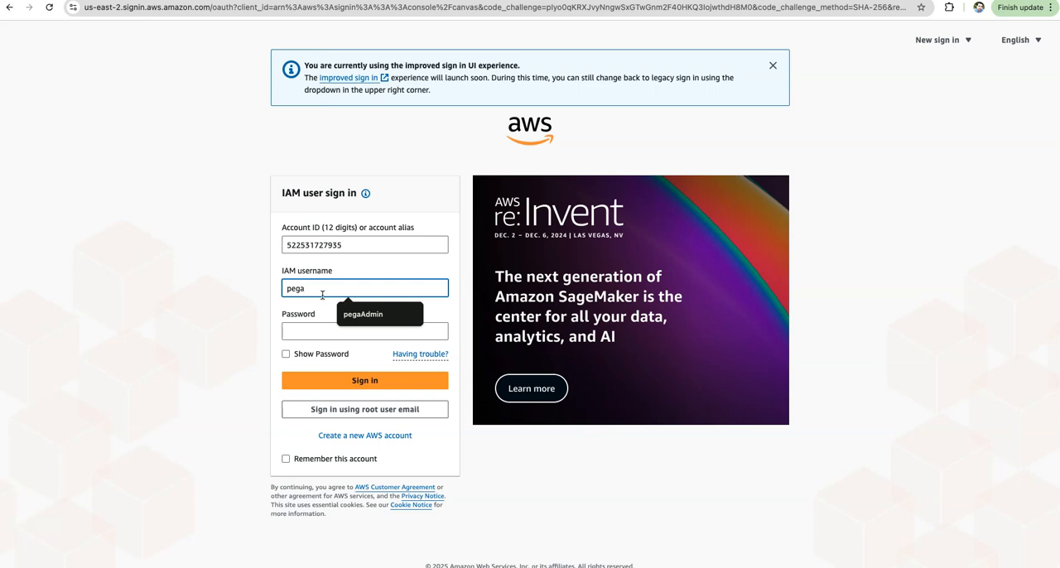
type("a")
key("Down")
key("Tab")
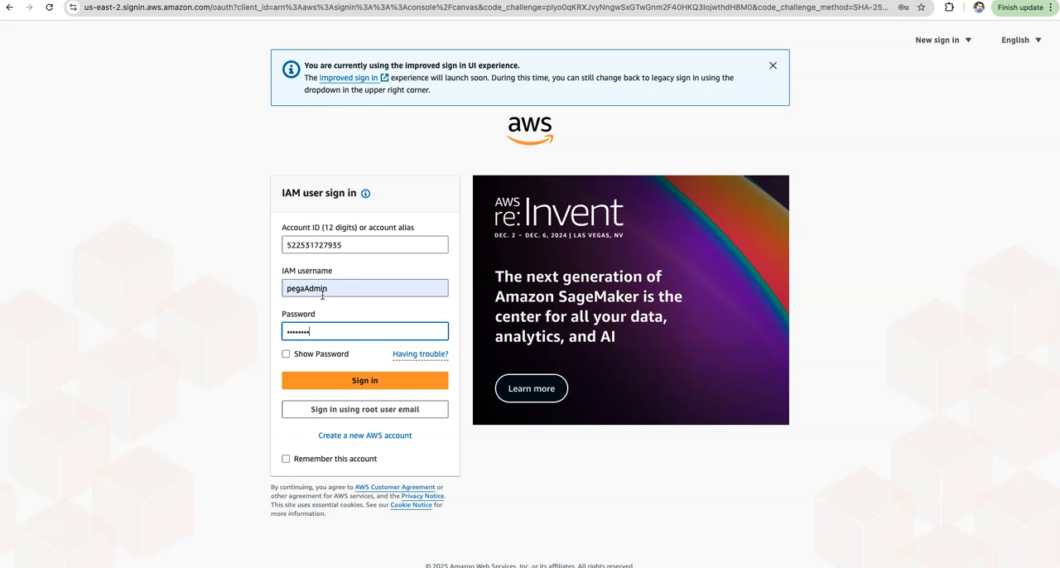
left_click(363, 378)
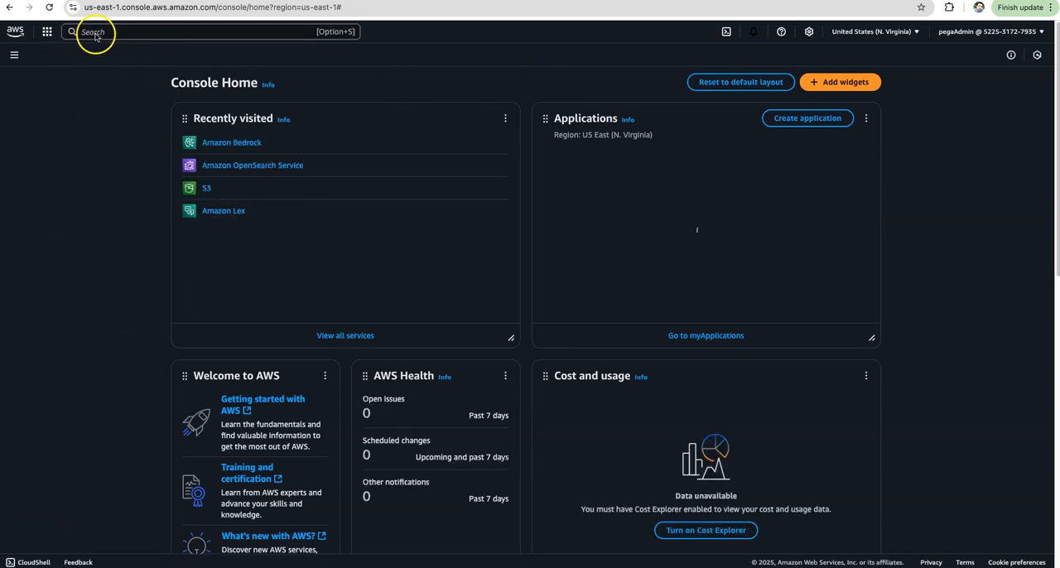
Search the AWS services for s3 and open the S3 service.
left_click(95, 32)
type("s")
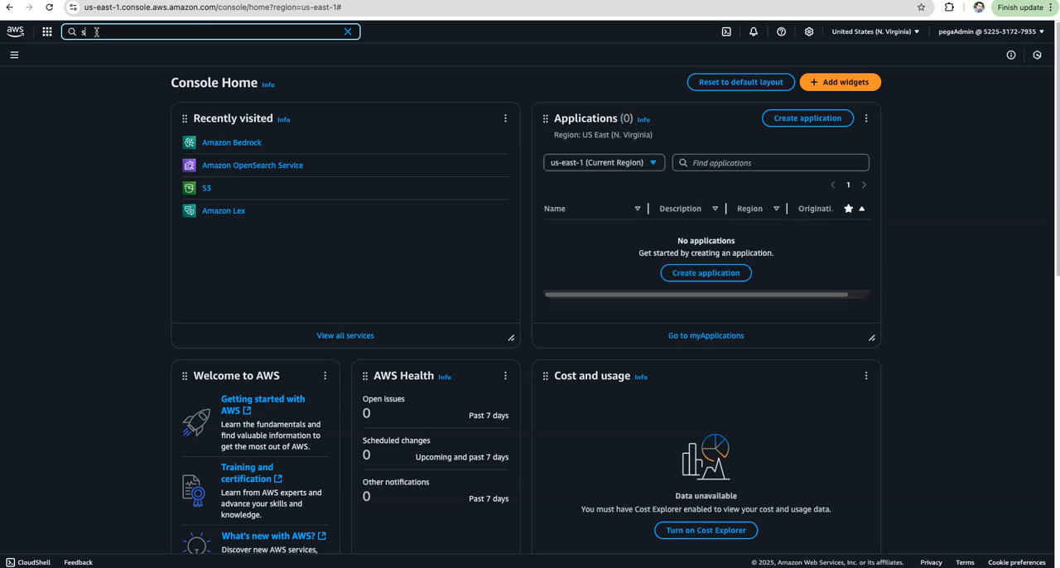
type("3")
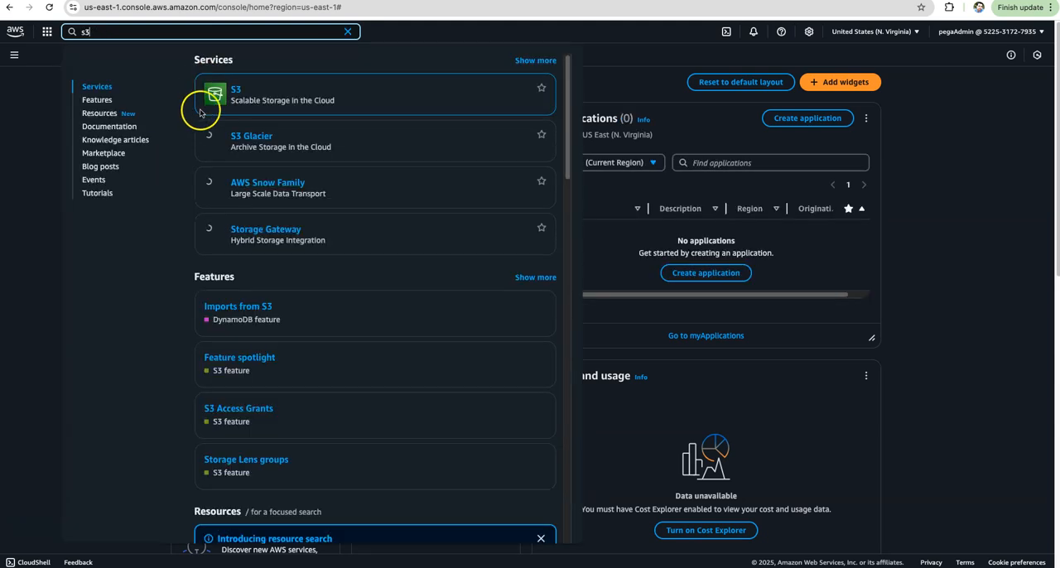
left_click(236, 92)
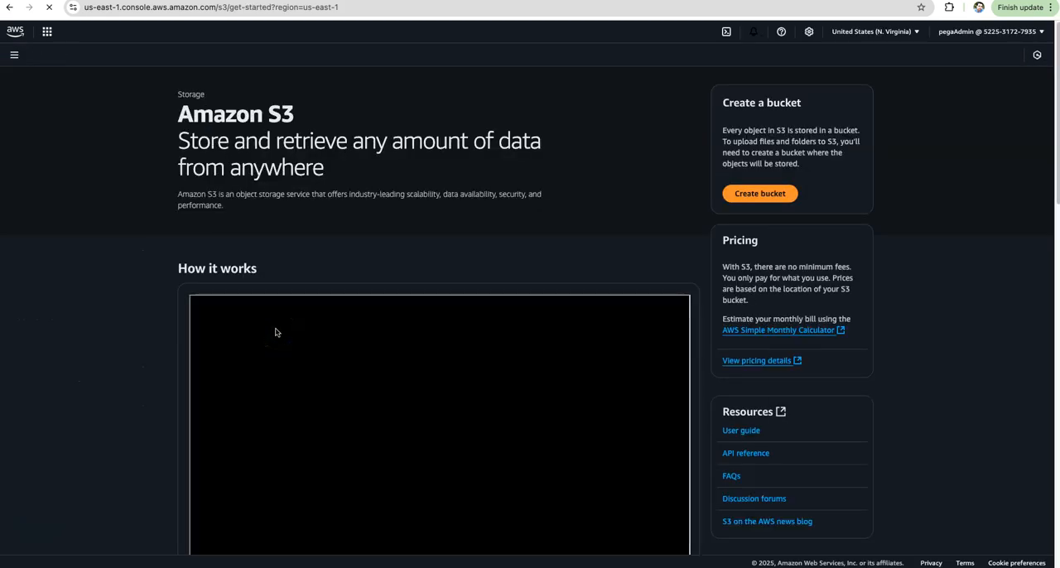
Create a general purpose S3 bucket named pega-si-bucket, keeping the default ownership, public access and encryption settings.
left_click(760, 194)
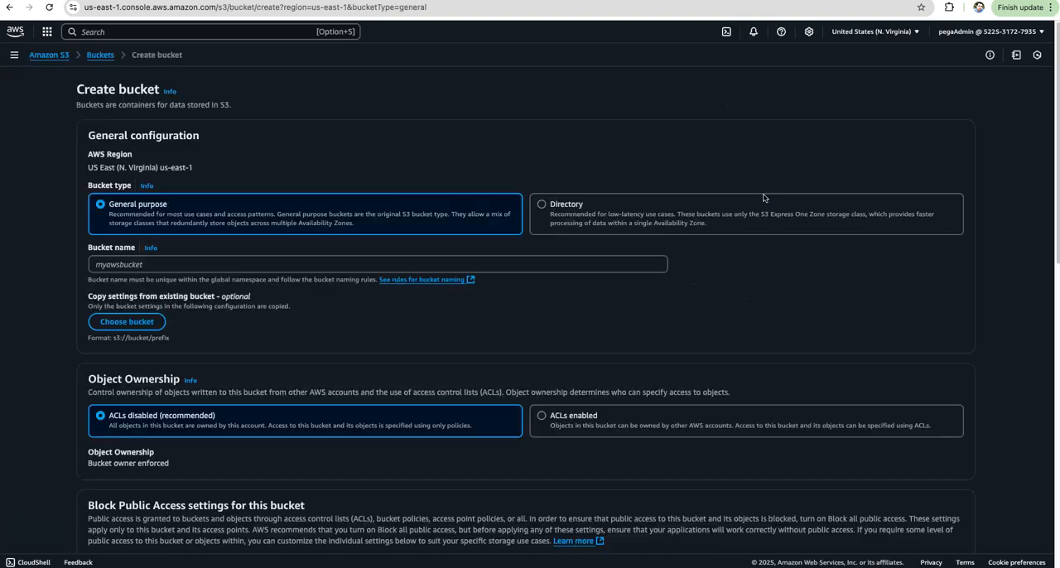
left_click(143, 265)
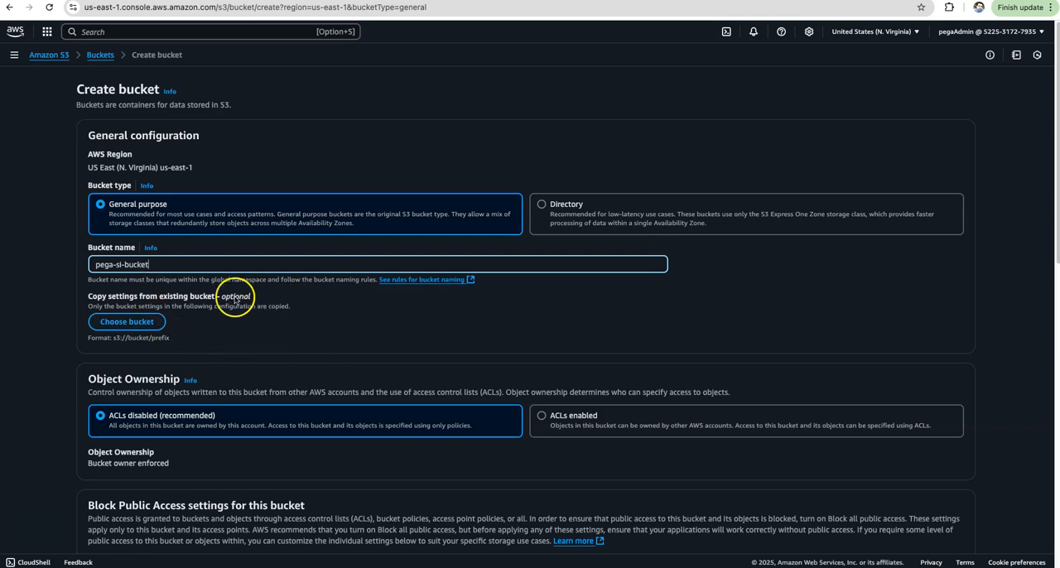
scroll(319, 319, "down", 5)
scroll(333, 330, "down", 10)
scroll(386, 339, "up", 15)
scroll(319, 356, "down", 20)
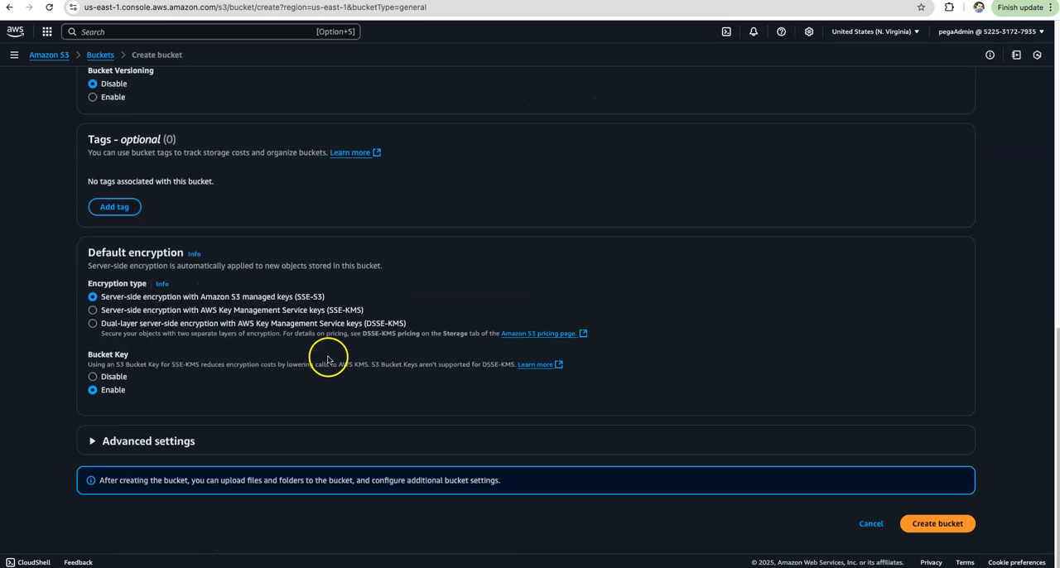
scroll(187, 259, "up", 20)
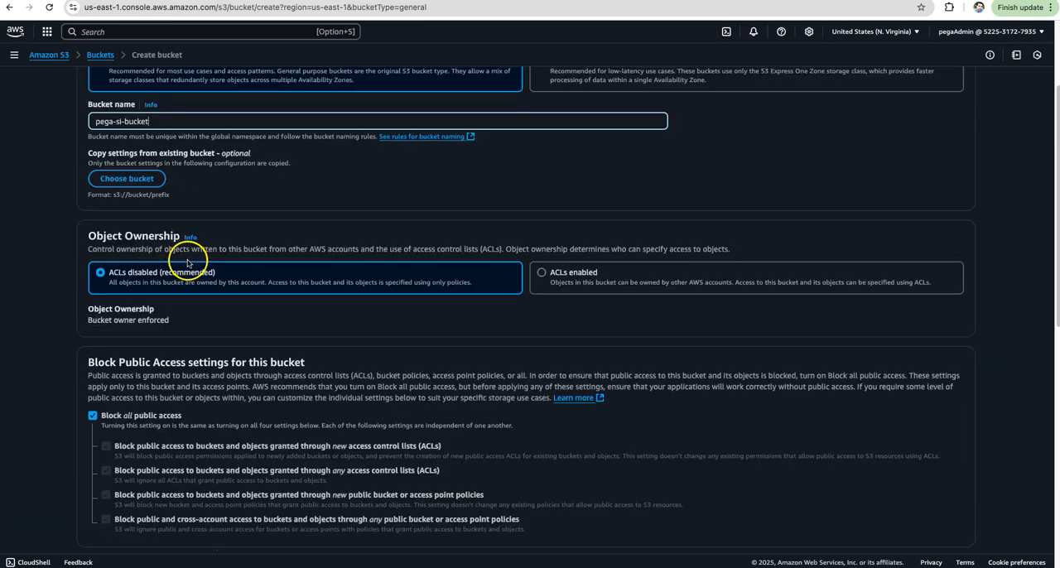
scroll(300, 221, "down", 20)
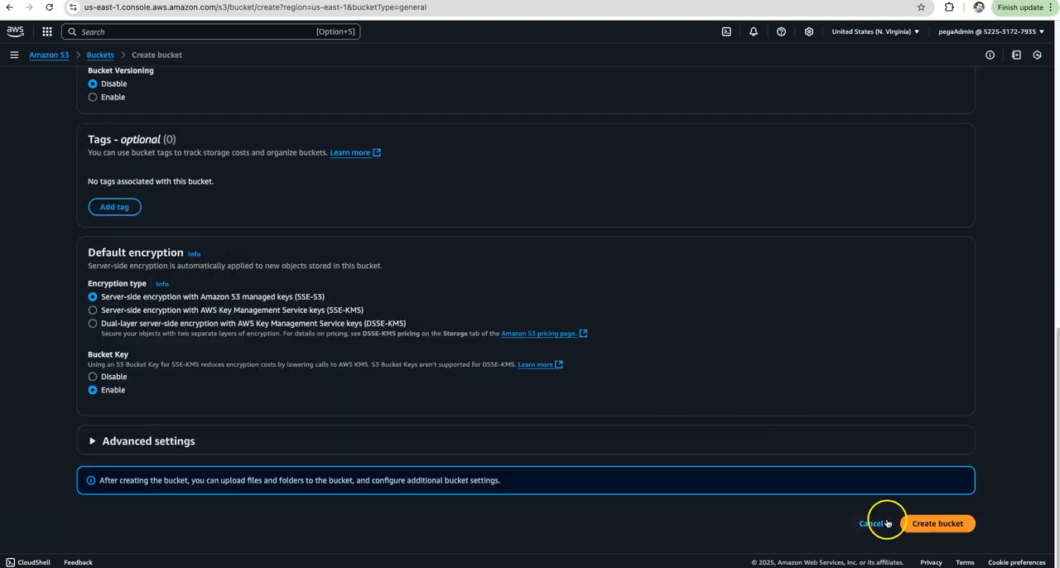
left_click(924, 522)
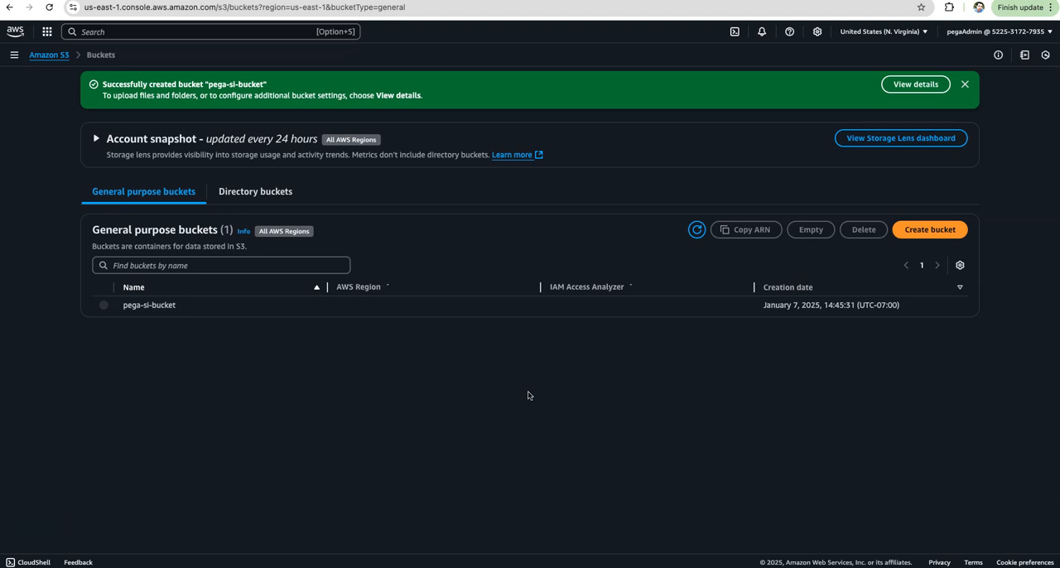
Upload pega-smart-investigate-for-payments-8.2-implementation-guide.pdf from the Downloads folder to pega-si-bucket.
left_click(153, 307)
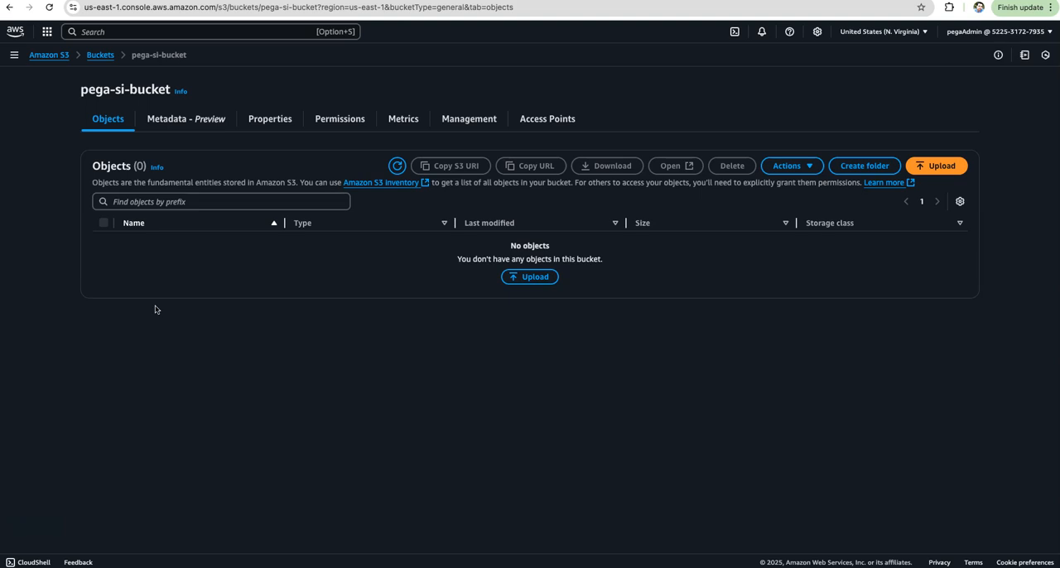
left_click(544, 276)
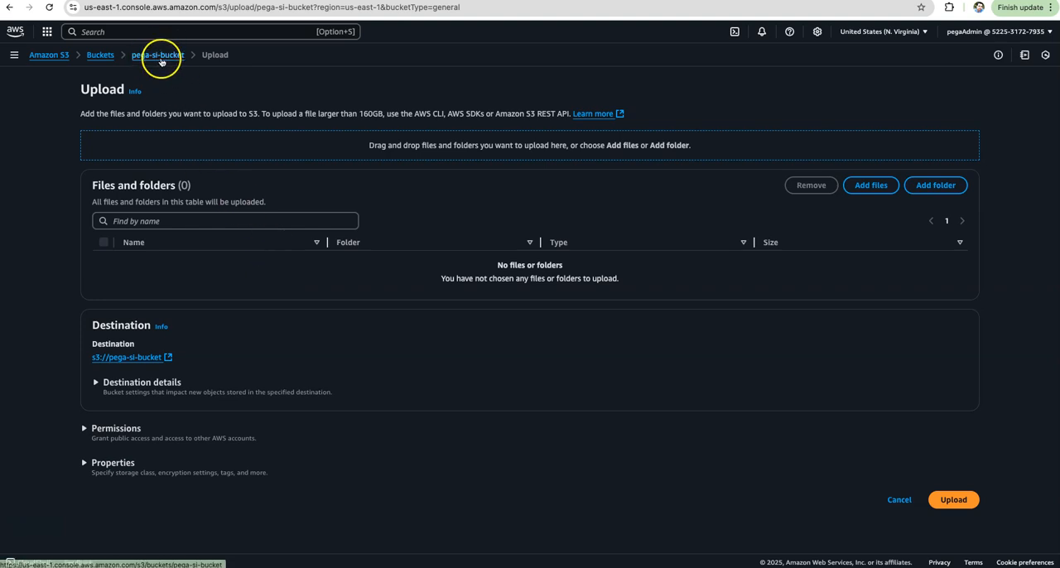
left_click(865, 191)
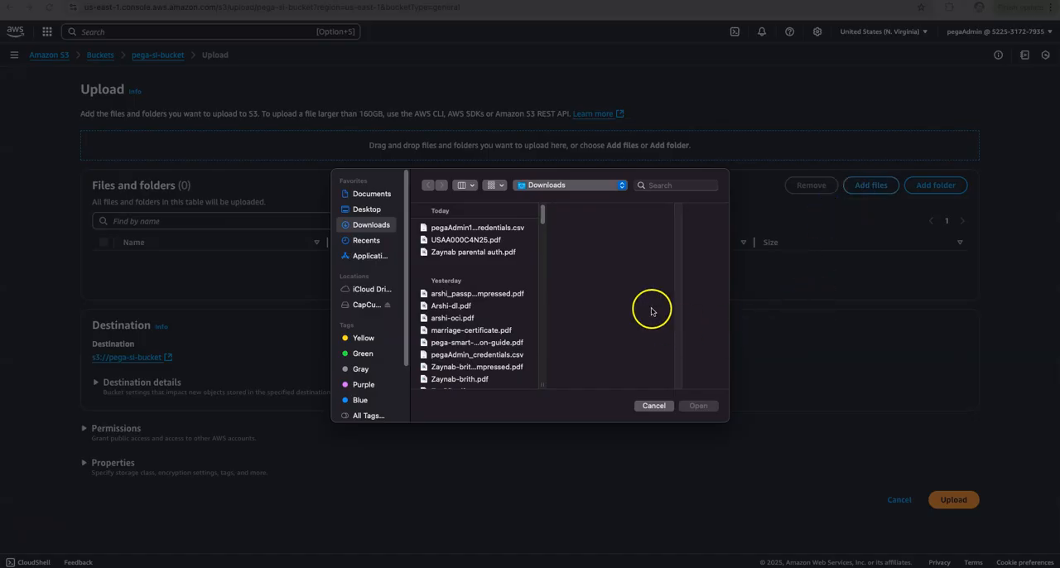
scroll(495, 302, "down", 3)
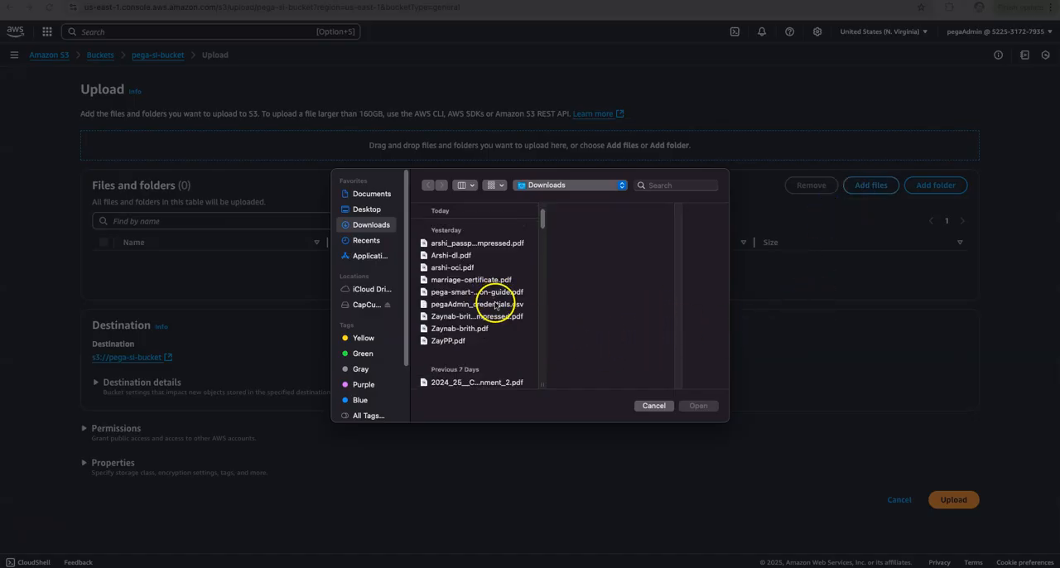
left_click(463, 293)
mouse_move(623, 305)
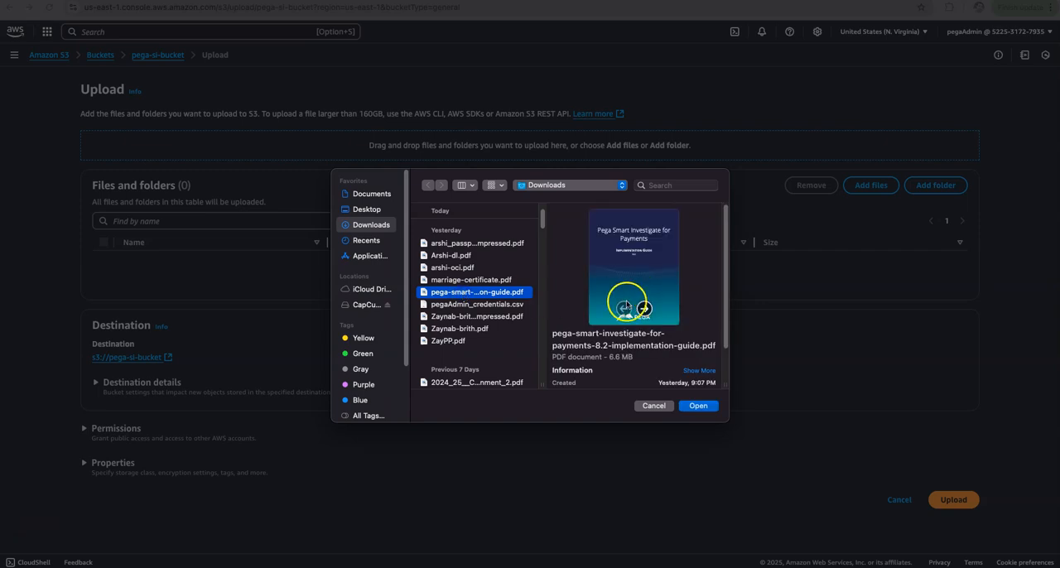
left_click(698, 405)
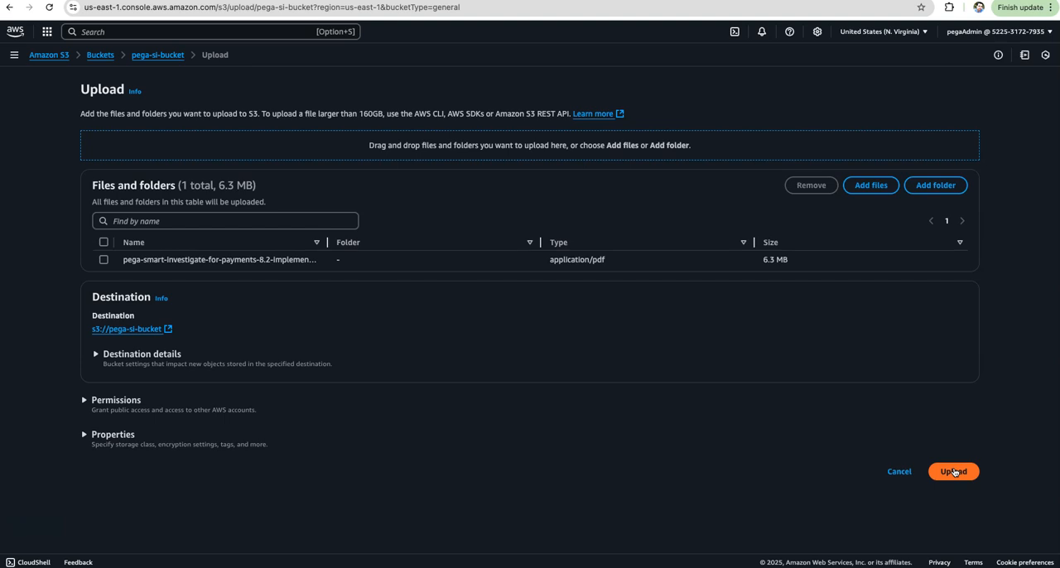
left_click(955, 476)
left_click(953, 472)
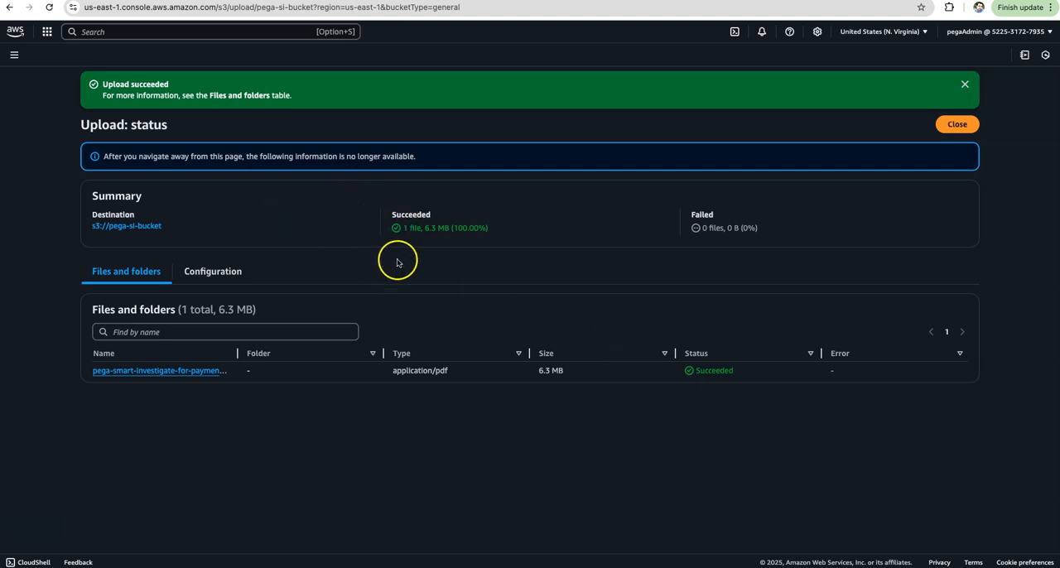
Search the AWS services for bedrock and open Amazon Bedrock.
left_click(77, 31)
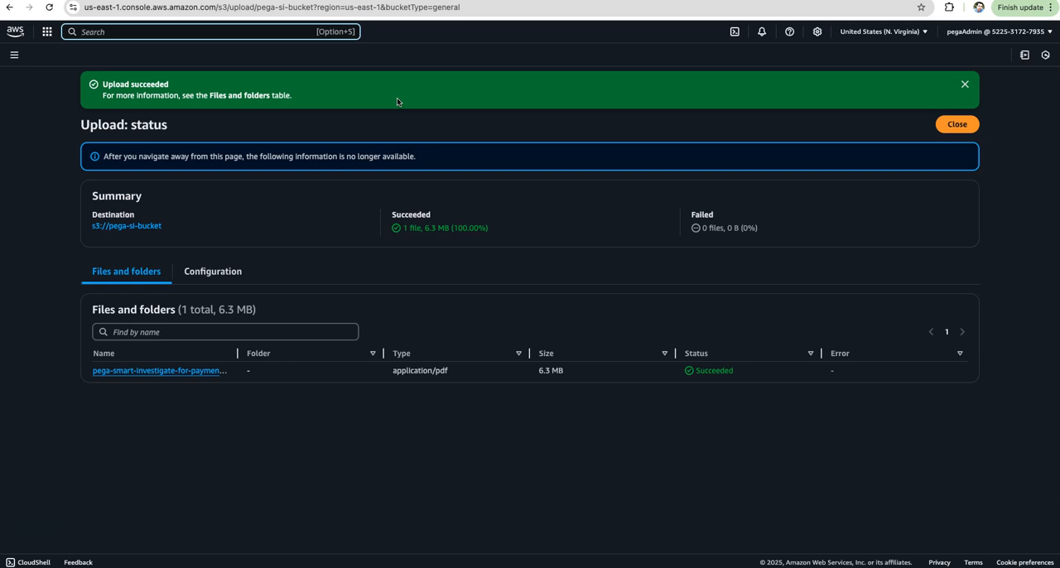
type("bedrock")
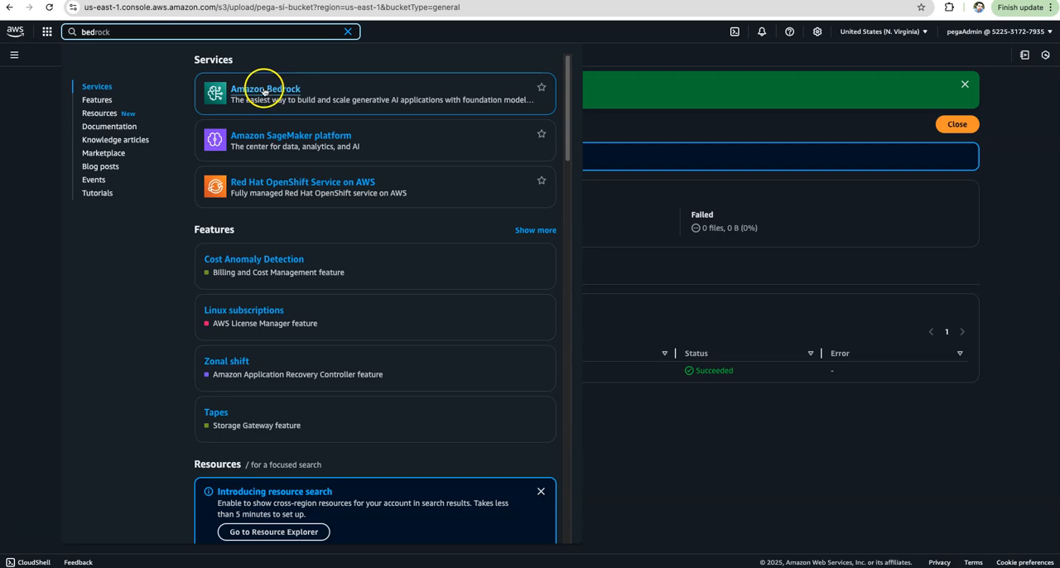
left_click(263, 90)
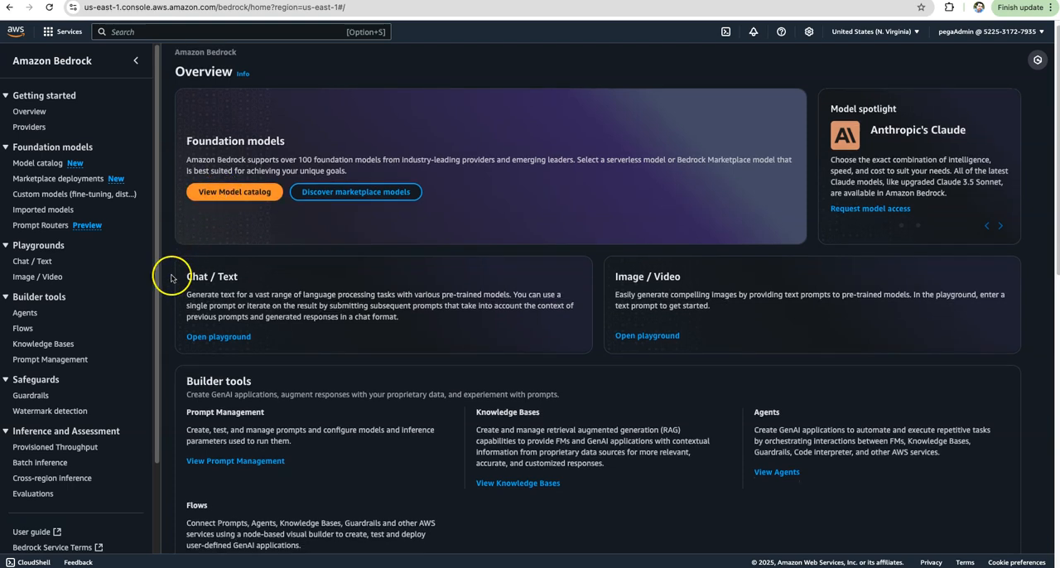
Open the Model access page in the Bedrock configurations.
scroll(171, 274, "down", 3)
scroll(96, 345, "down", 3)
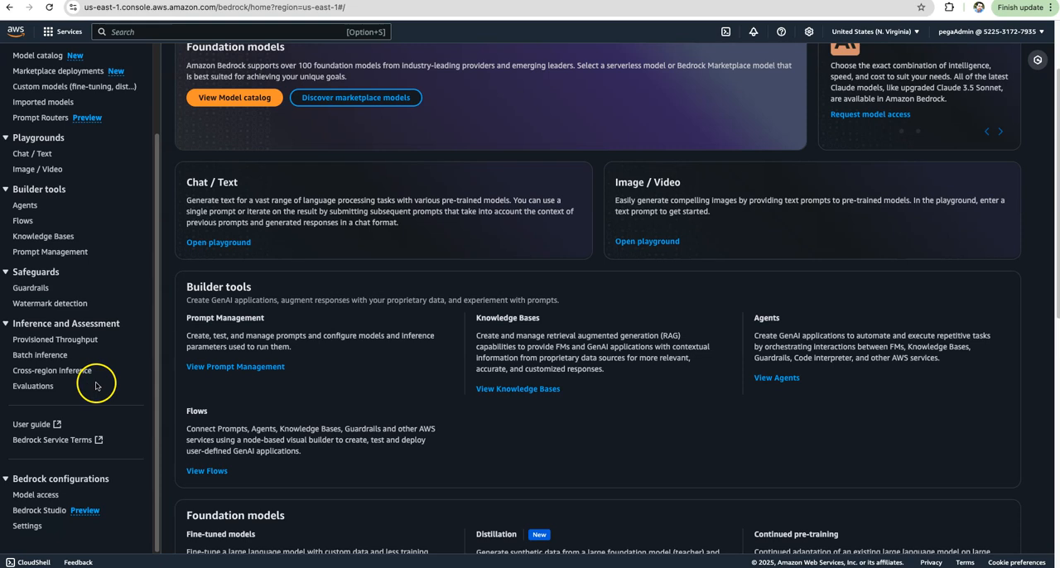
left_click(46, 495)
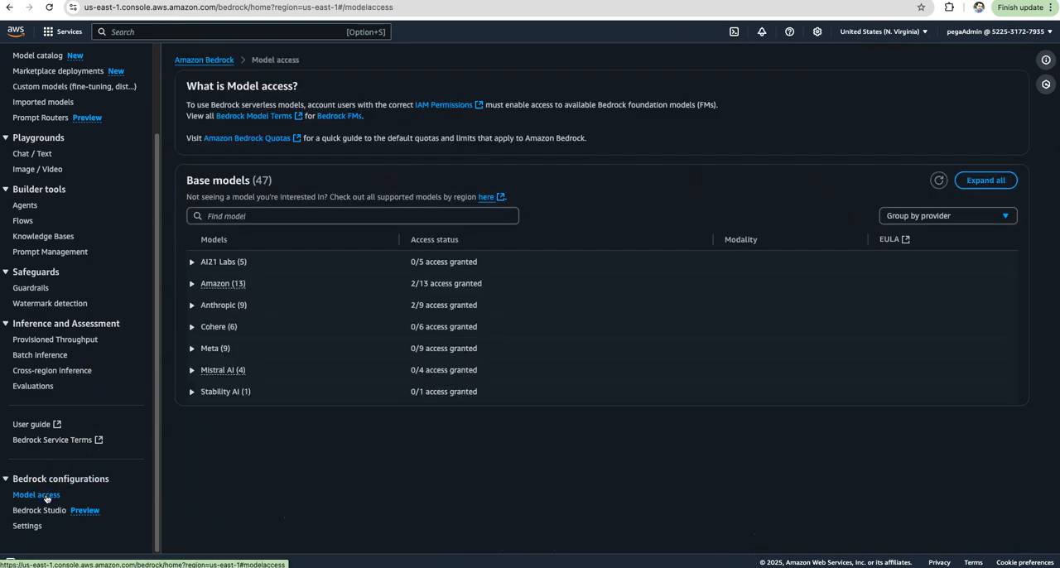
Examine the access status of the base models from each provider, including the Amazon Titan and Anthropic Claude models.
left_click(297, 361)
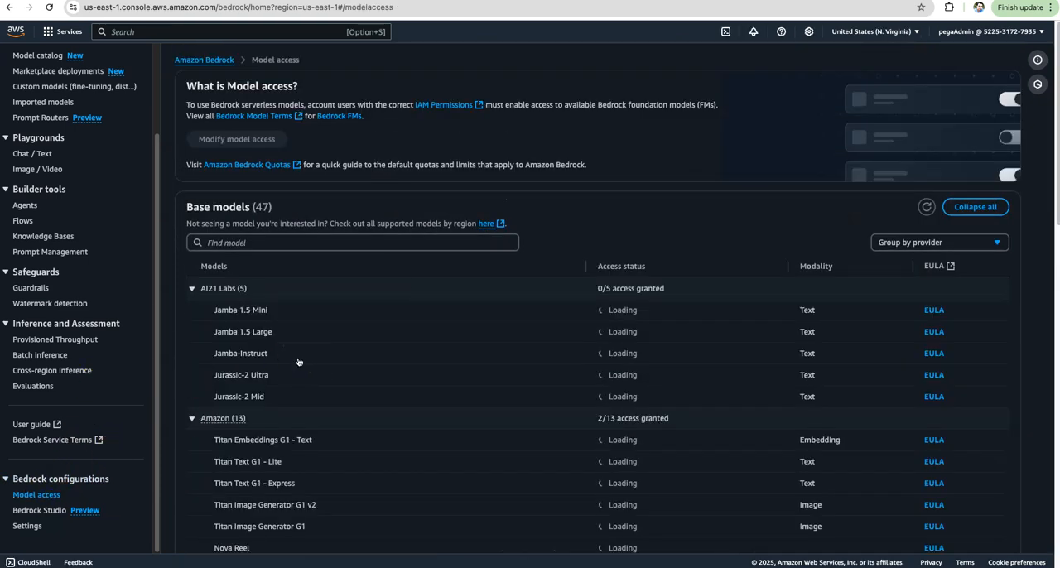
scroll(298, 361, "down", 3)
left_click(246, 302)
scroll(314, 319, "down", 2)
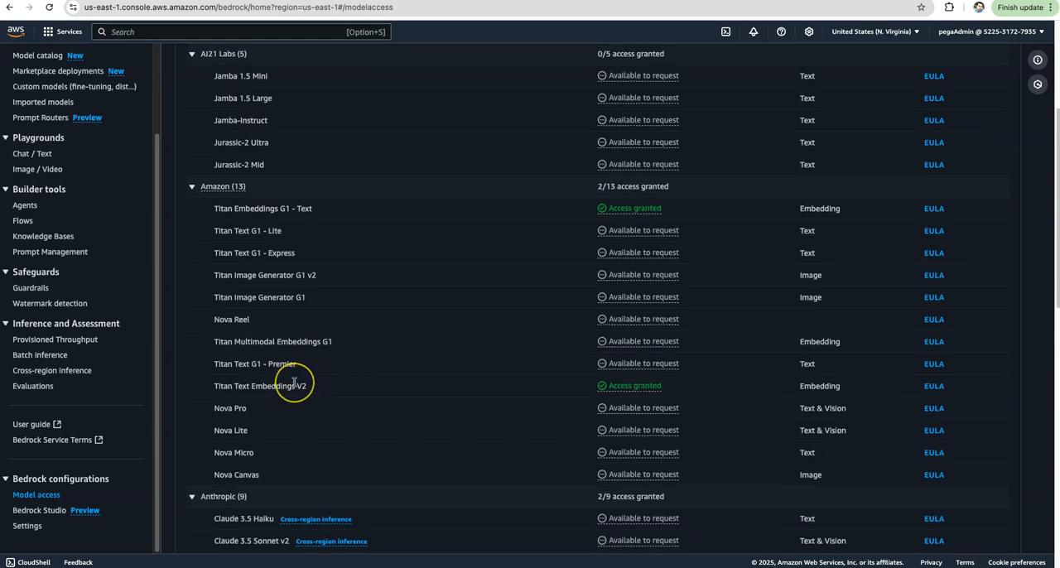
scroll(294, 382, "down", 2)
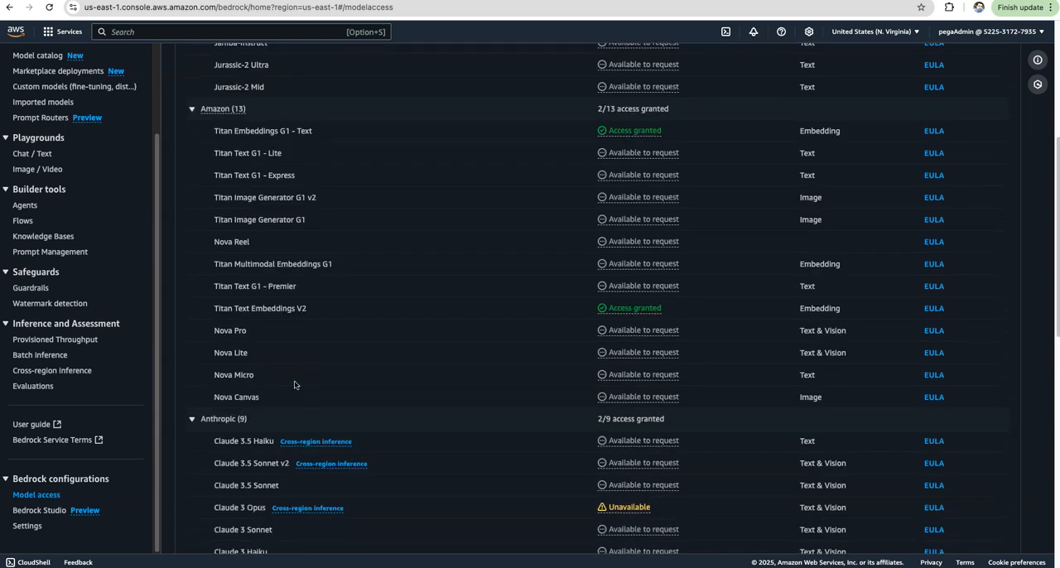
scroll(294, 384, "down", 5)
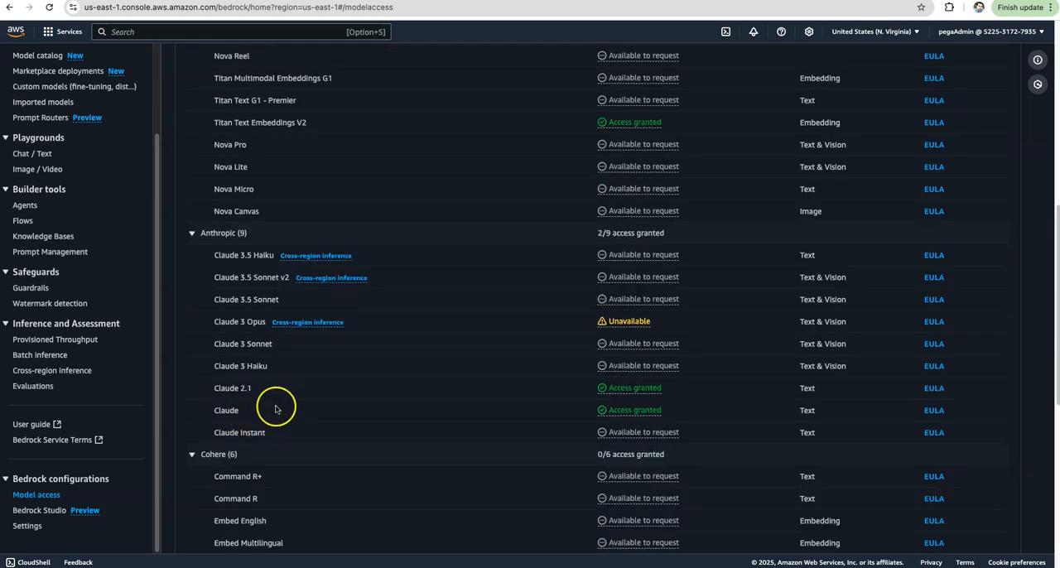
scroll(279, 404, "down", 8)
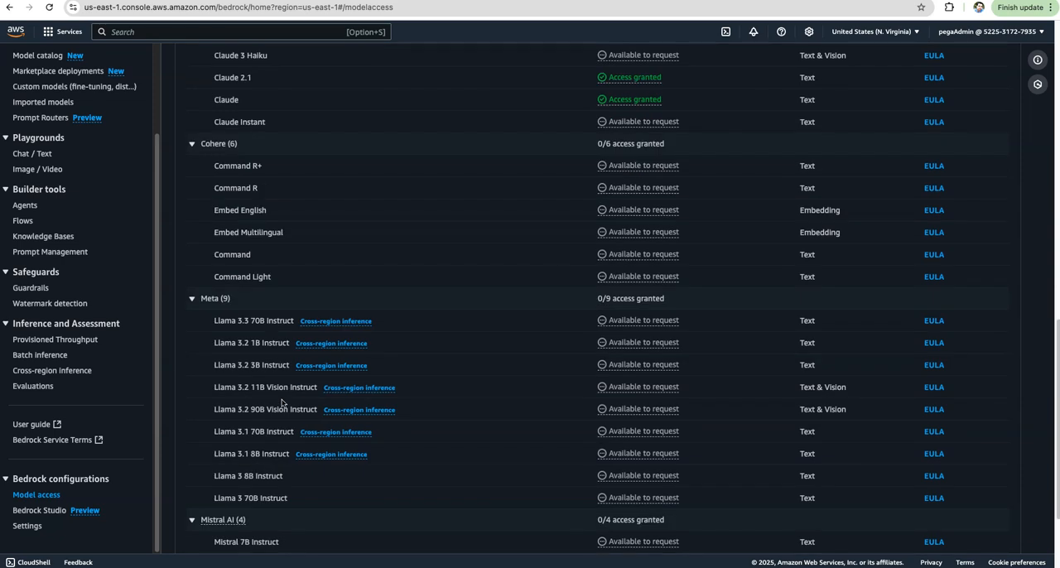
scroll(281, 403, "up", 11)
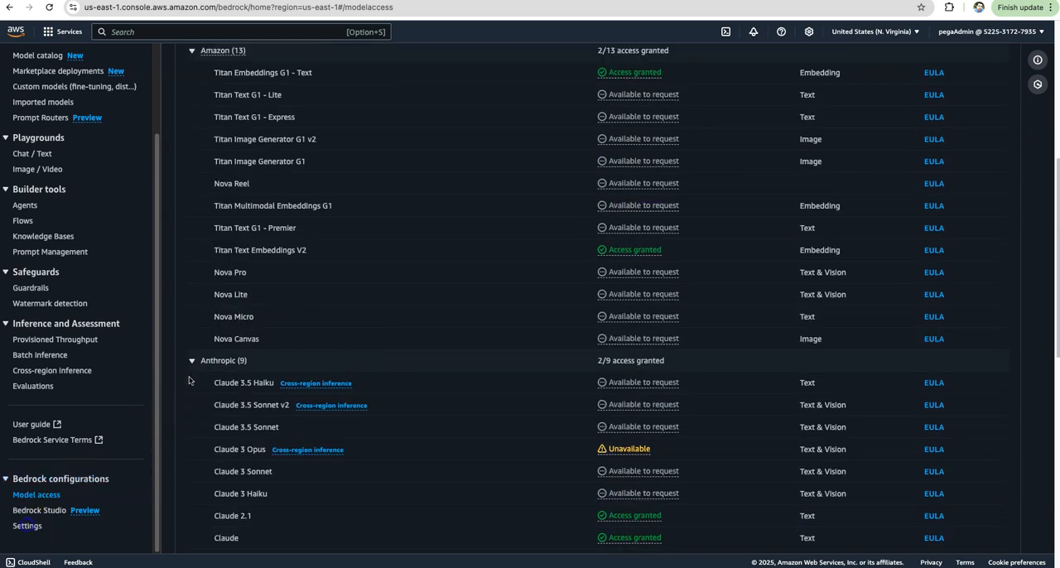
scroll(189, 380, "up", 9)
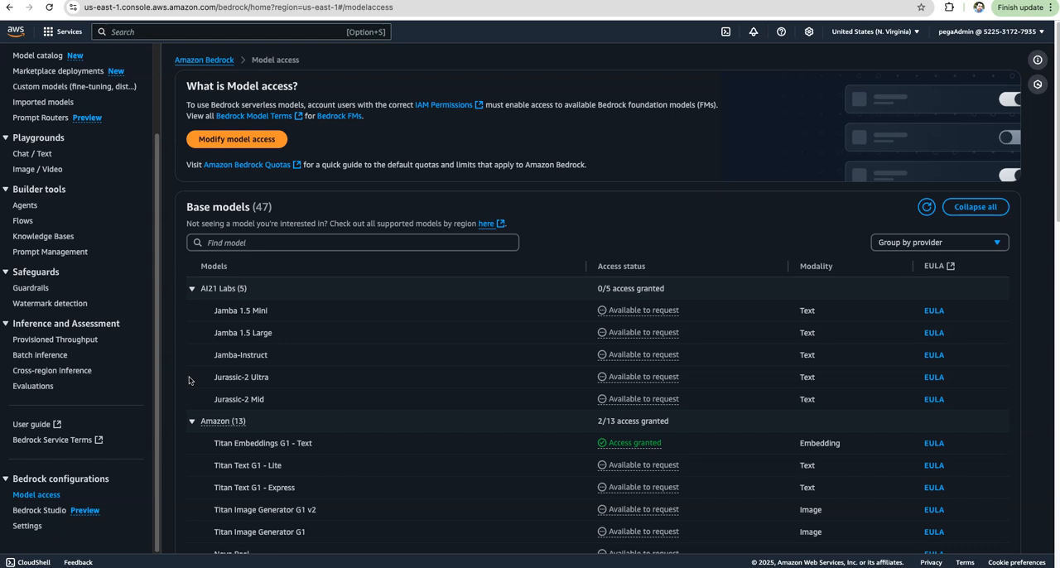
scroll(189, 380, "down", 3)
scroll(189, 381, "up", 3)
scroll(188, 380, "down", 20)
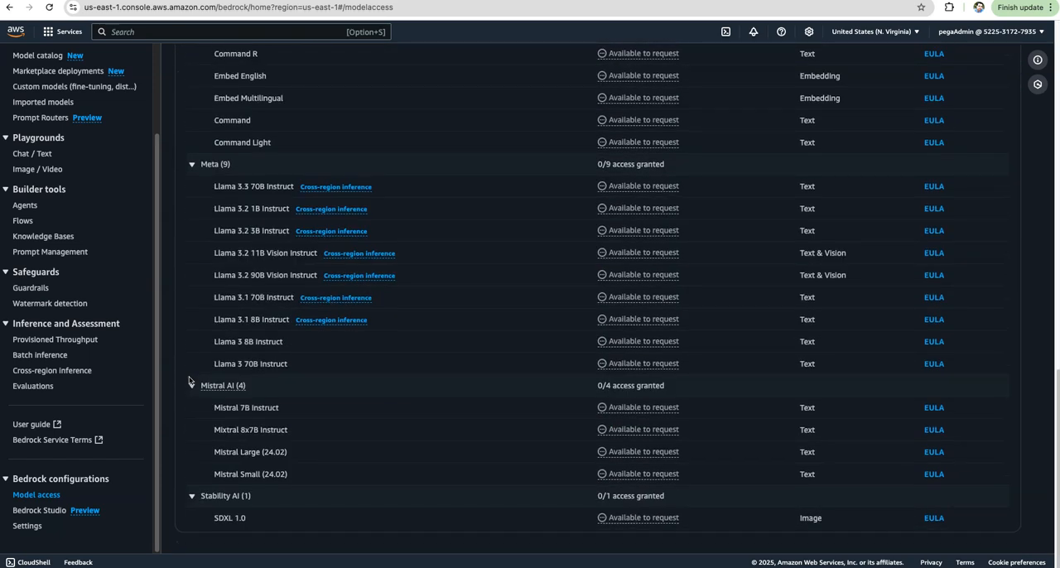
scroll(188, 380, "up", 20)
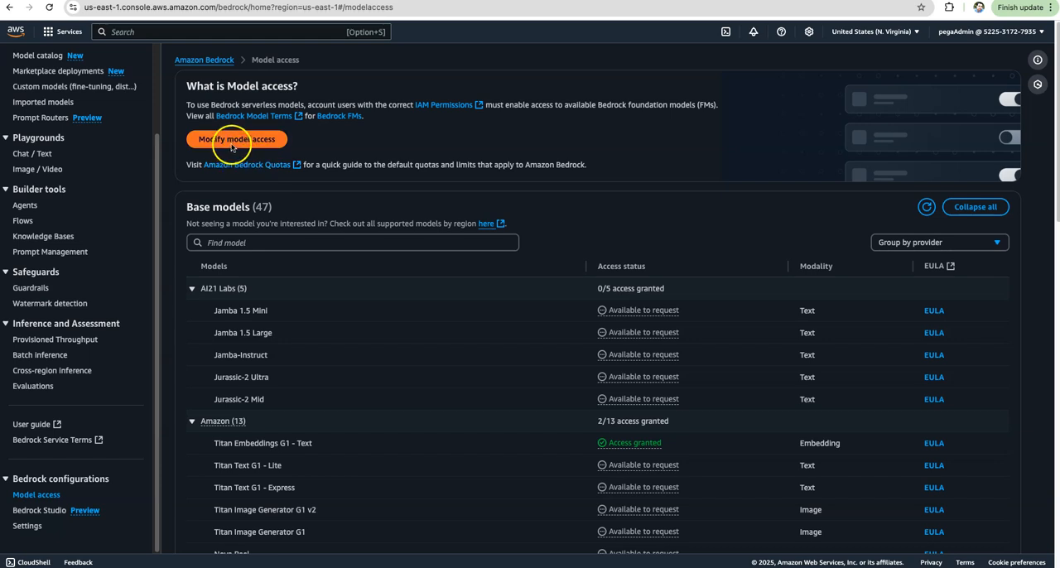
Start modifying the Bedrock model access and select the Amazon Nova Lite model for an access request.
left_click(235, 139)
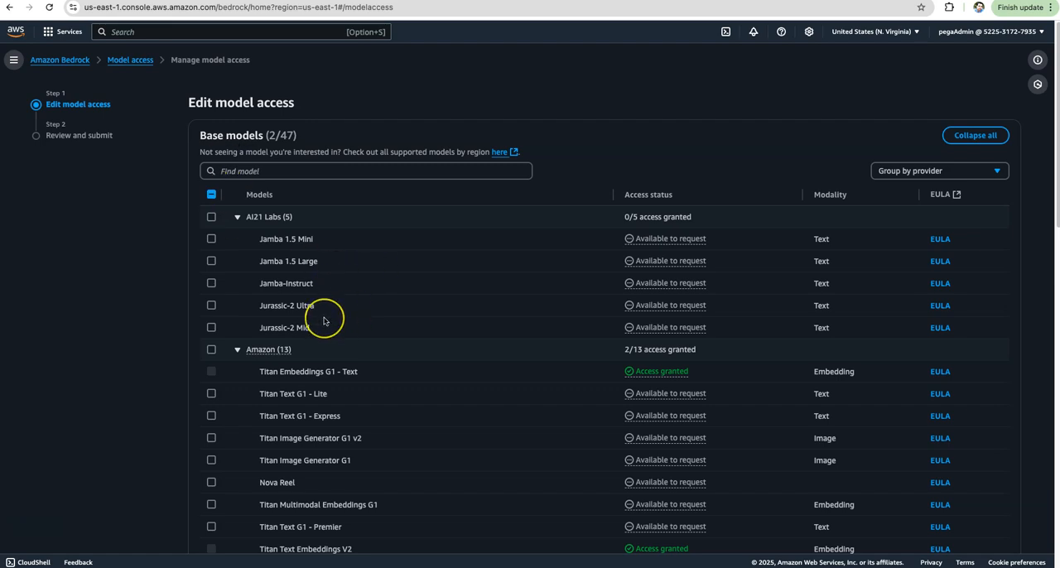
scroll(324, 319, "down", 2)
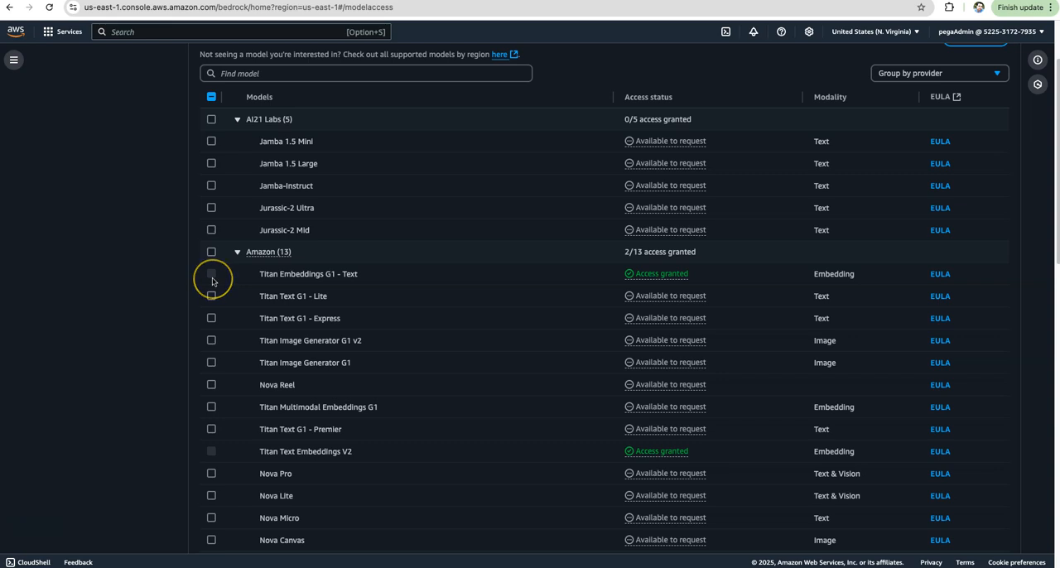
scroll(414, 409, "down", 4)
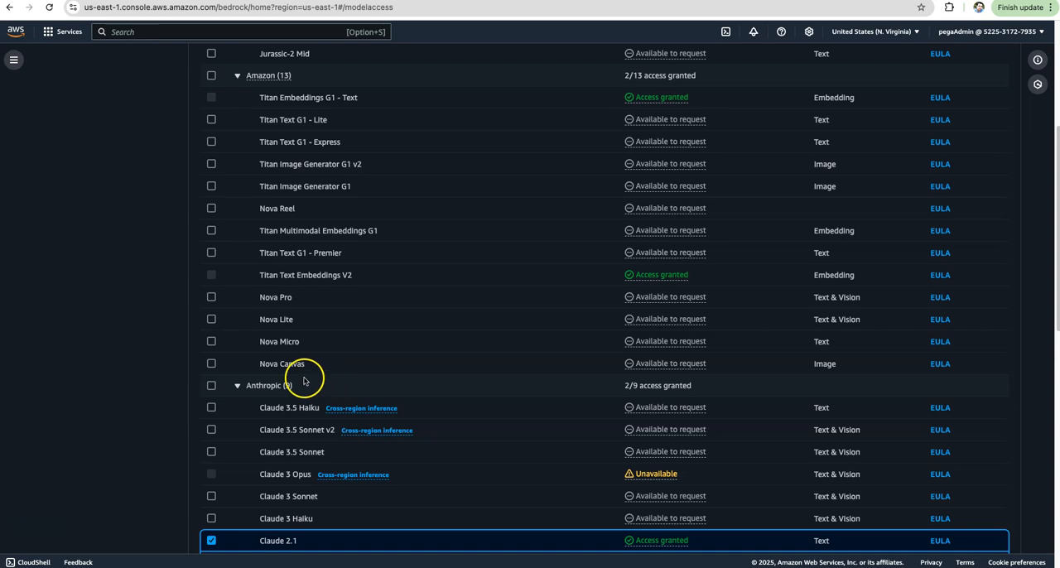
left_click(211, 320)
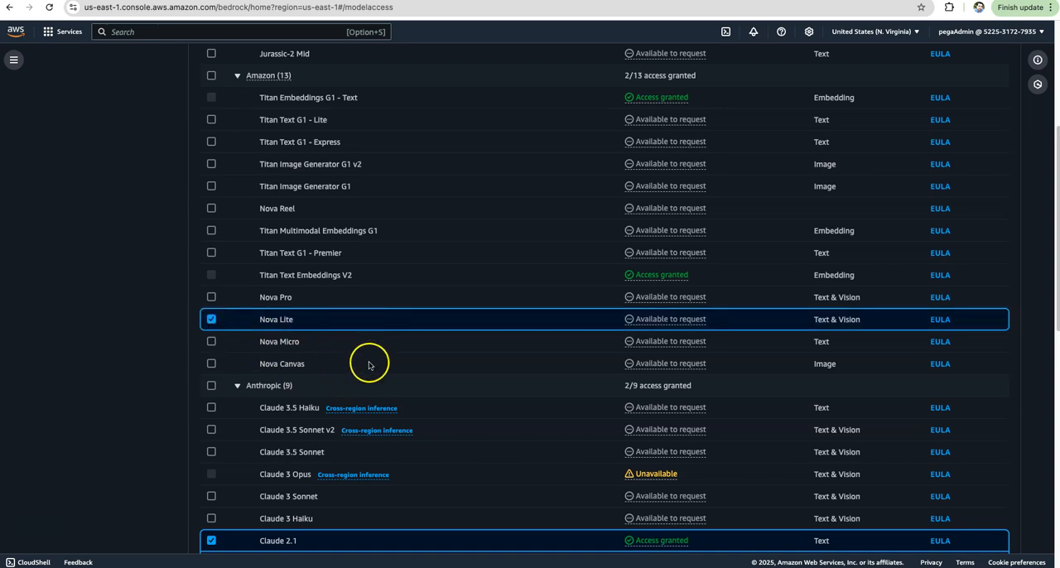
Review the model selection and submit the access request for Nova Lite.
scroll(368, 381, "up", 1)
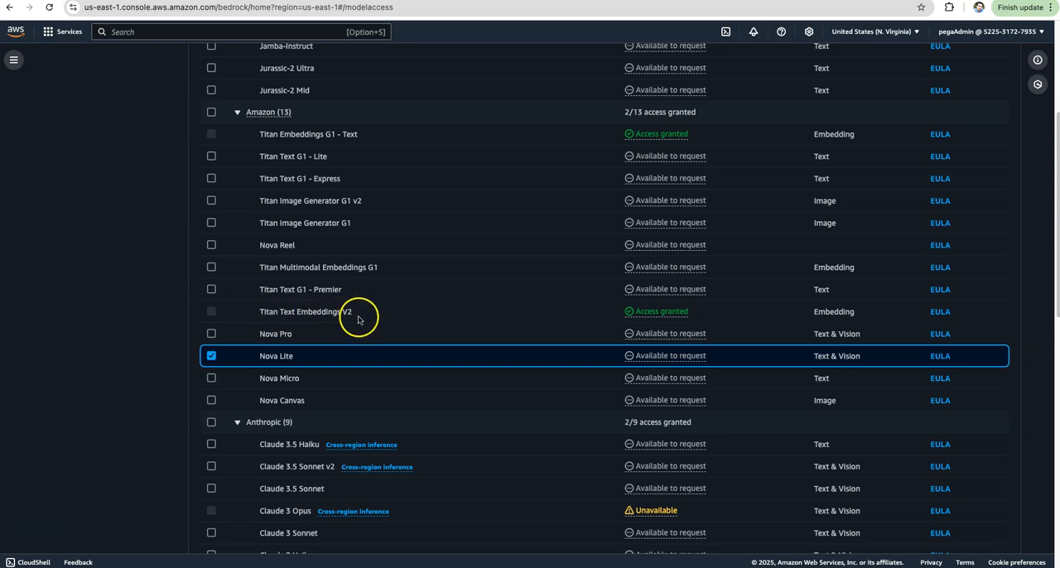
scroll(466, 397, "down", 5)
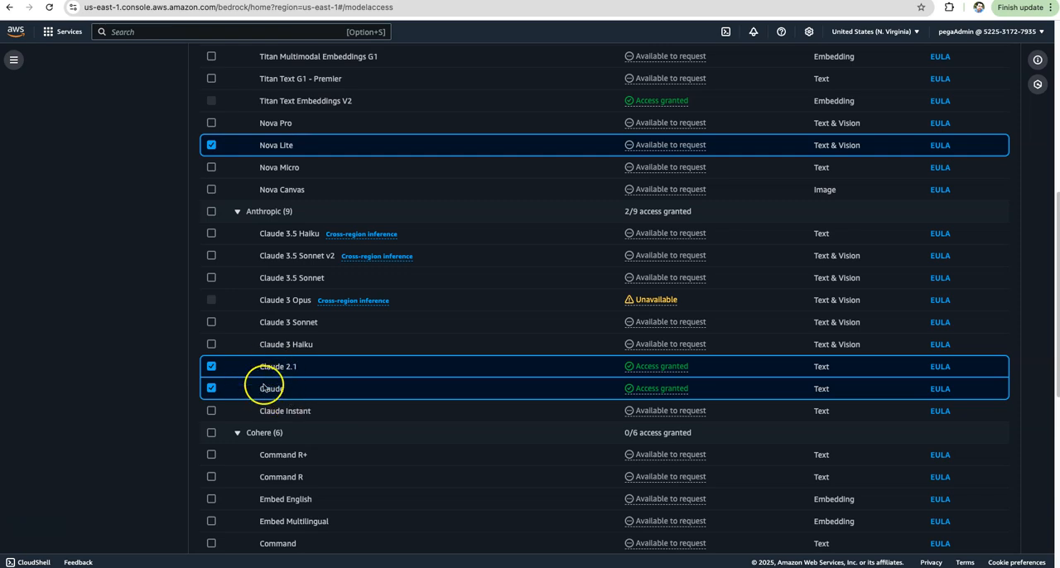
scroll(273, 387, "up", 2)
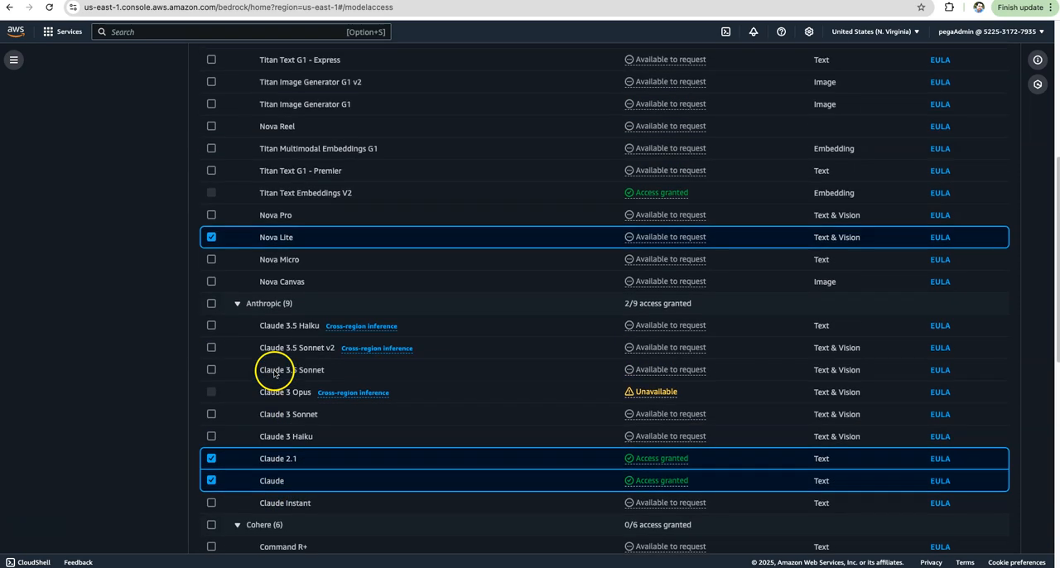
scroll(215, 252, "up", 3)
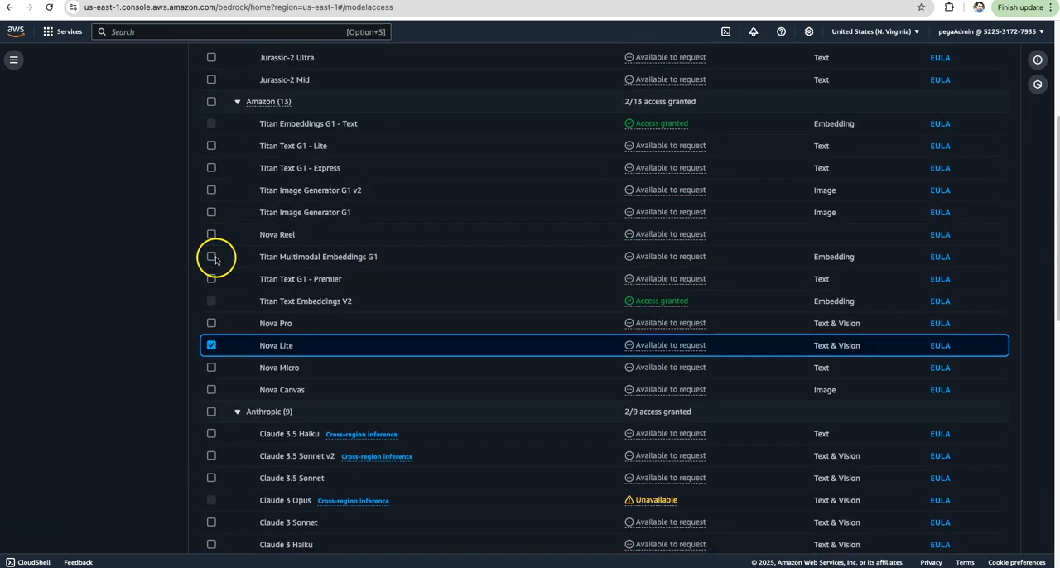
scroll(217, 261, "down", 4)
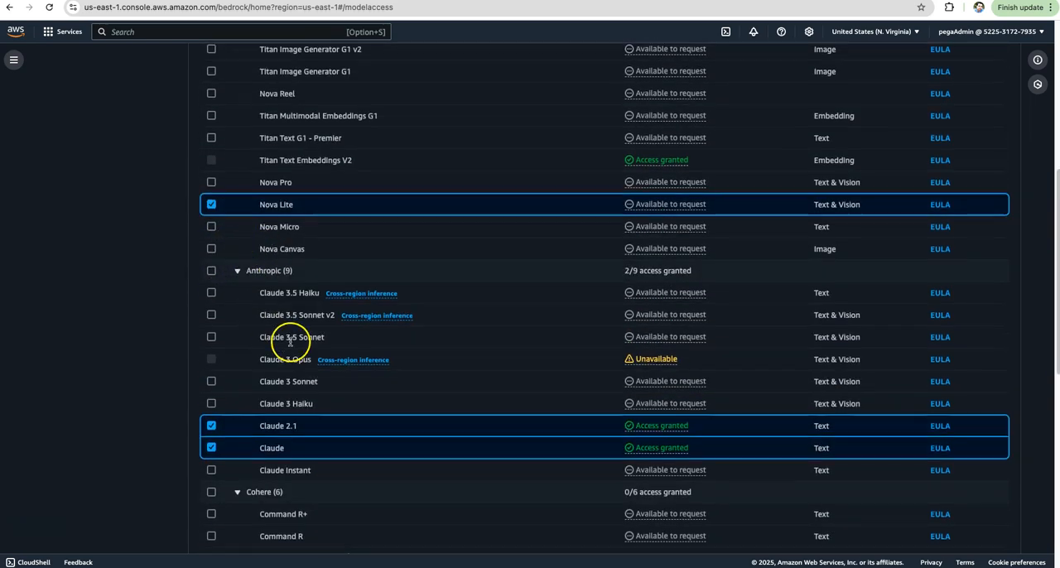
scroll(281, 268, "down", 9)
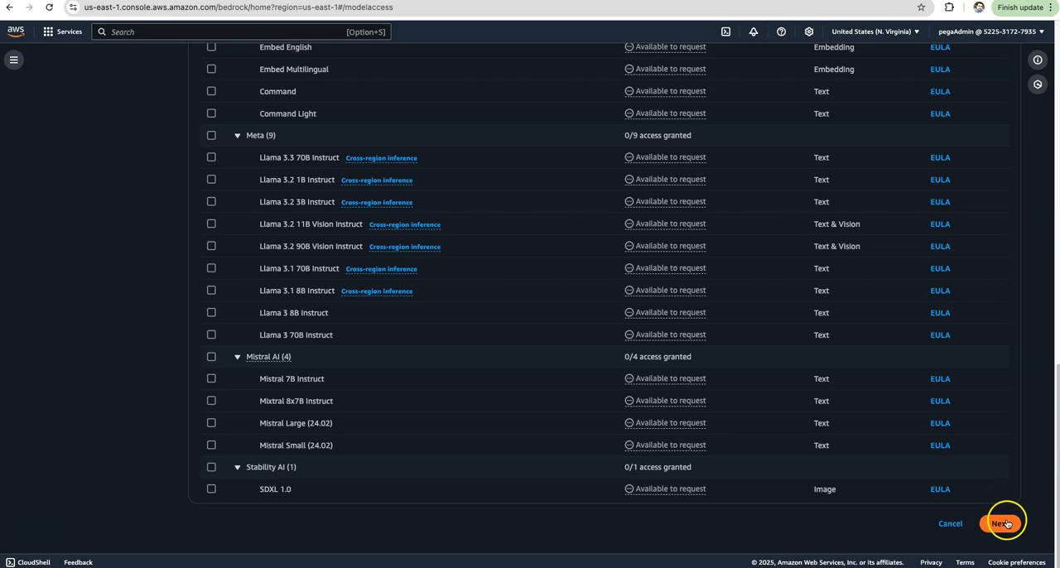
left_click(1001, 524)
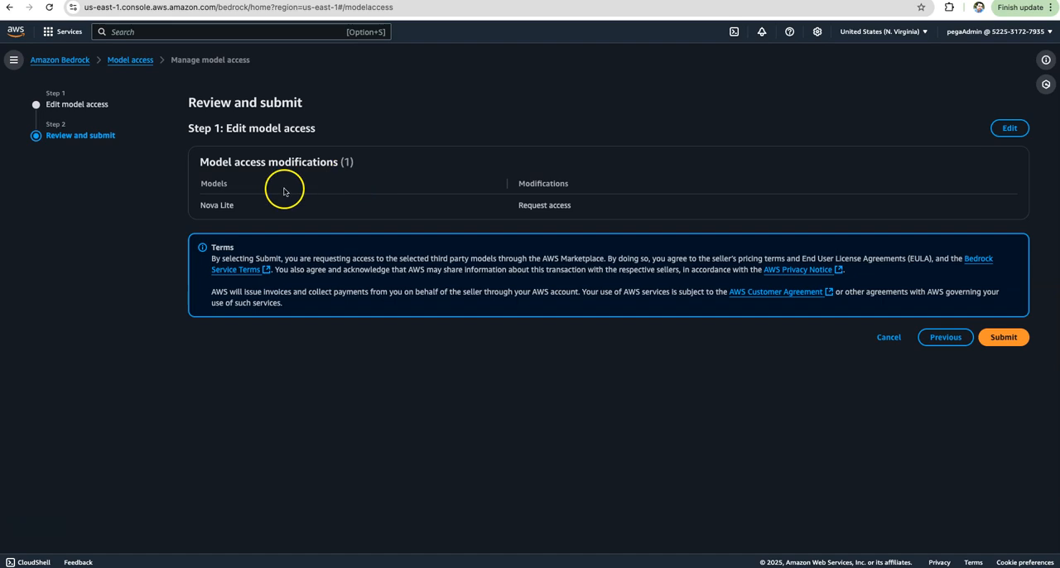
left_click(998, 338)
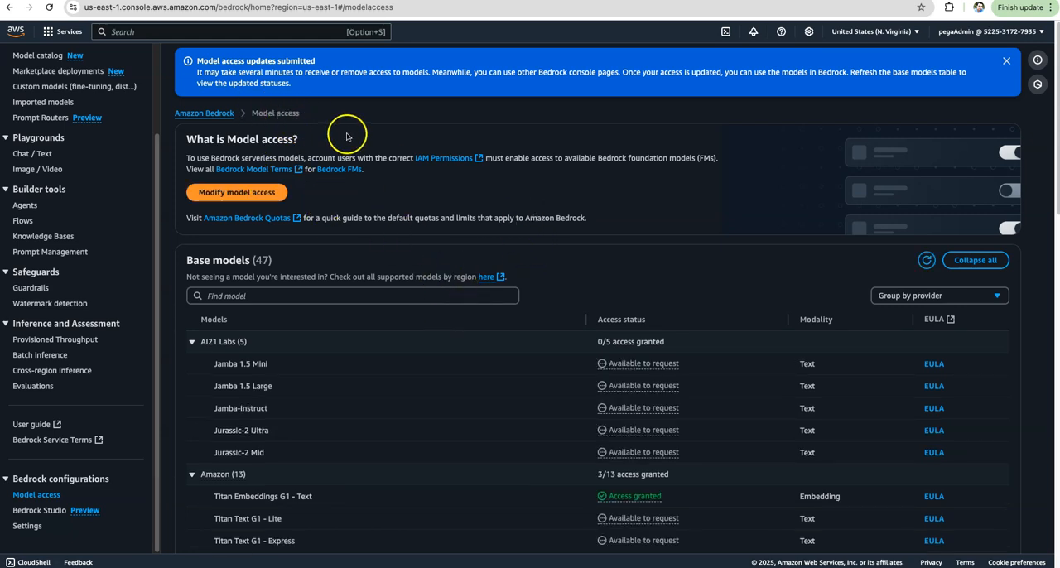
Check the access status of Nova Lite in the base models list.
scroll(534, 217, "down", 3)
scroll(534, 217, "down", 4)
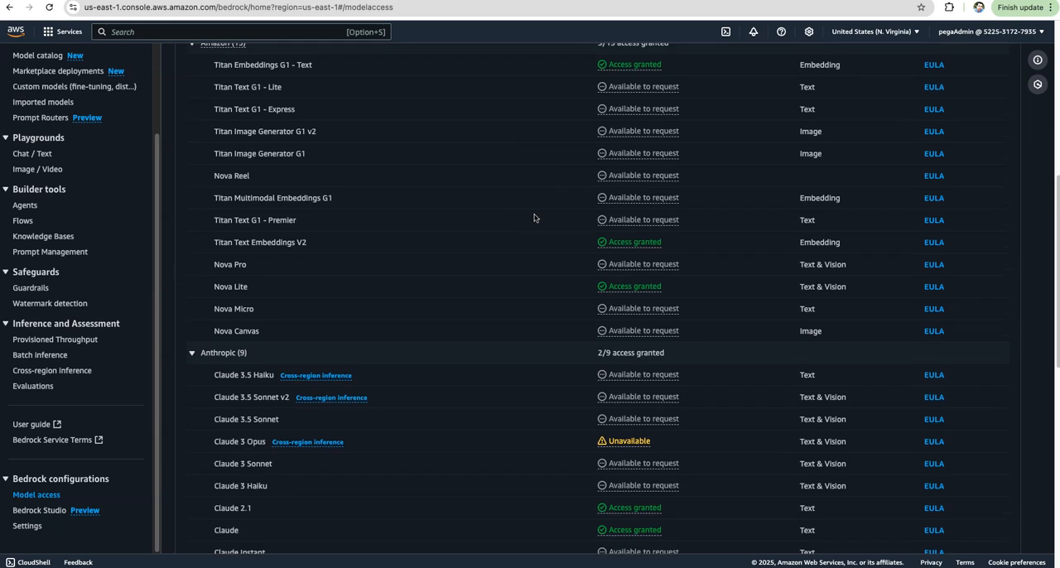
scroll(530, 229, "down", 3)
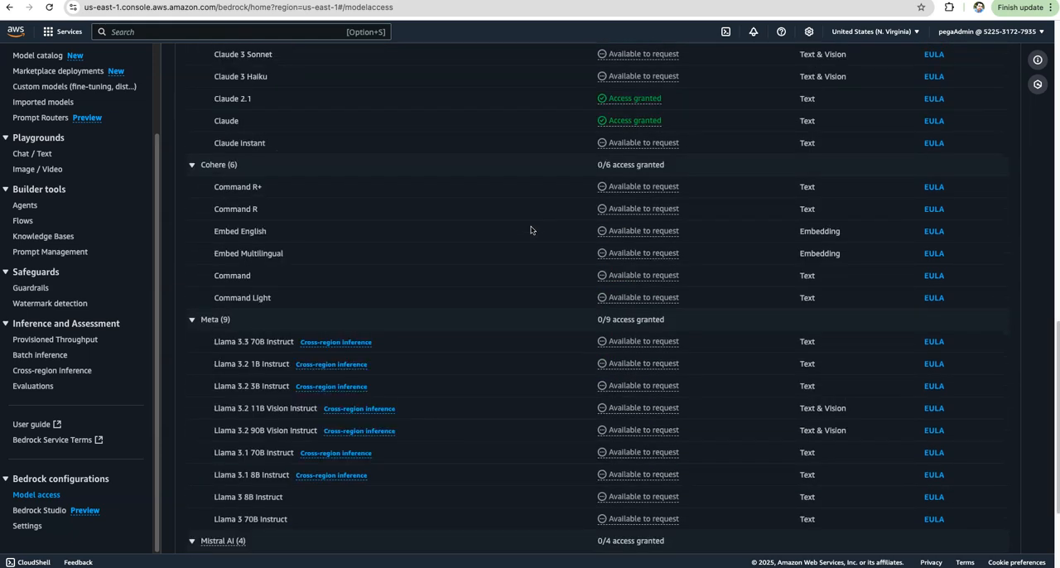
scroll(531, 230, "up", 5)
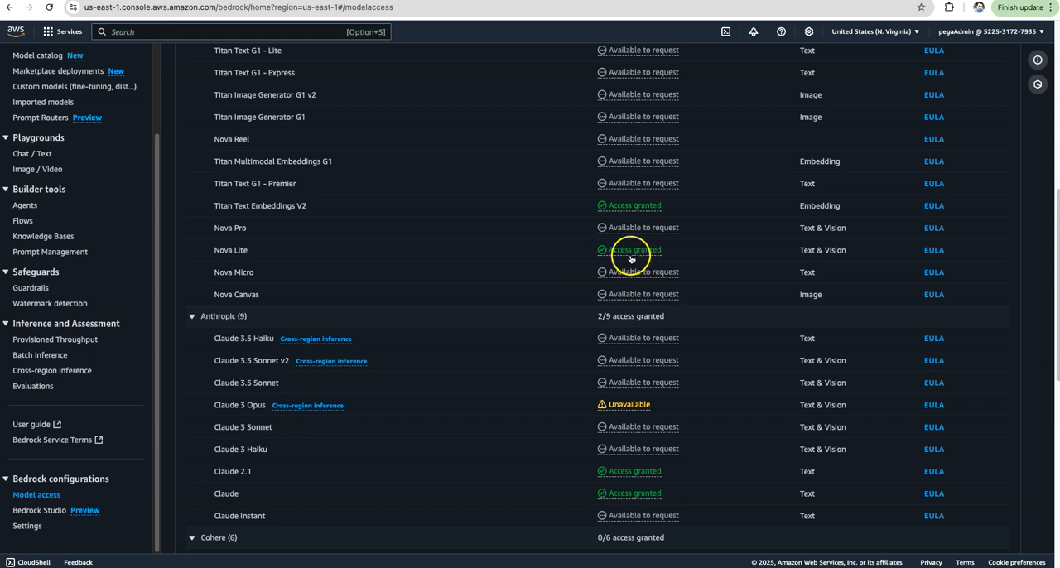
left_click(339, 251)
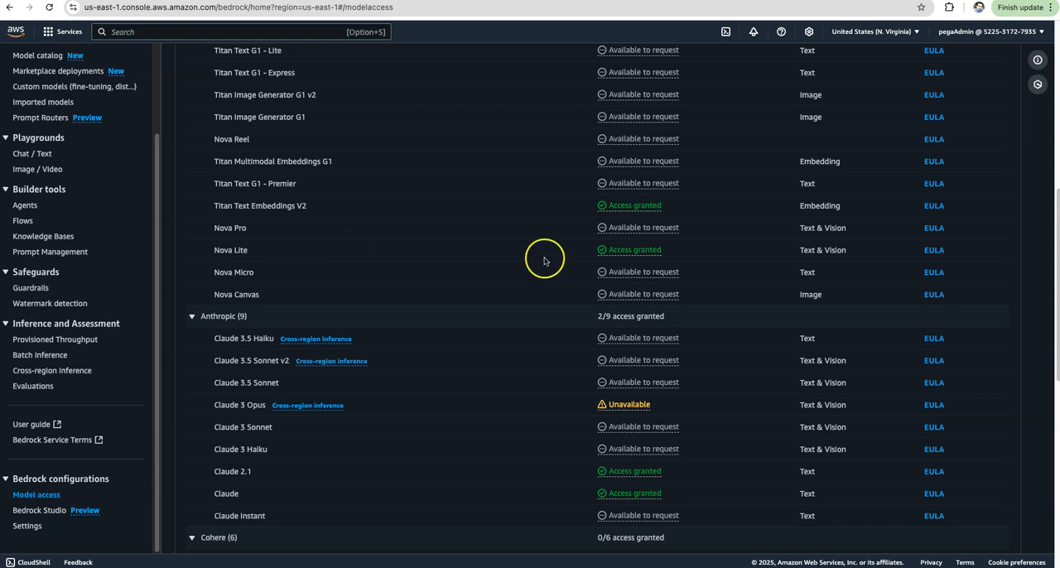
Open the Bedrock Knowledge Bases and start creating a knowledge base with vector store.
scroll(137, 237, "up", 3)
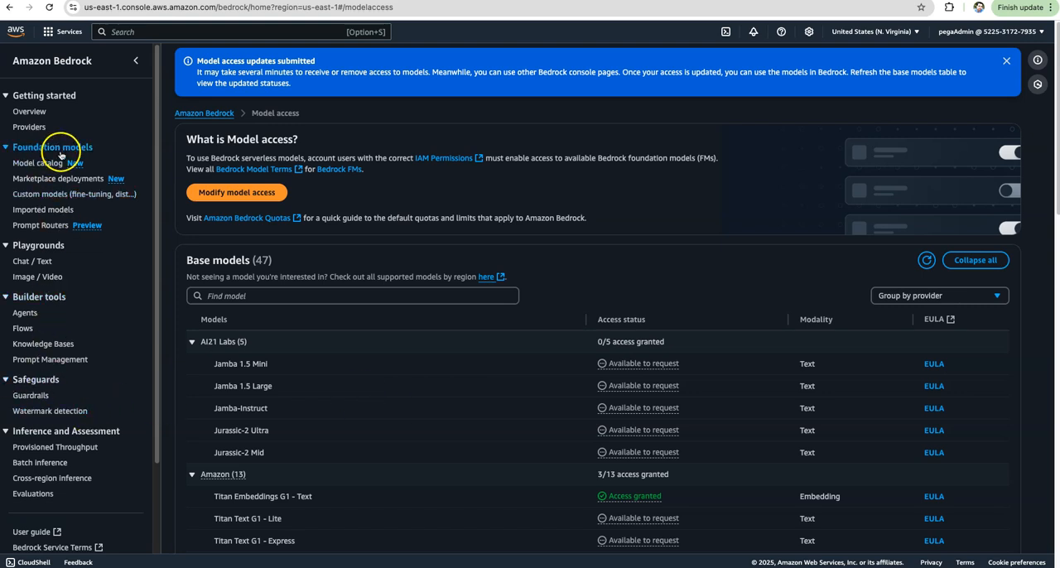
left_click(47, 348)
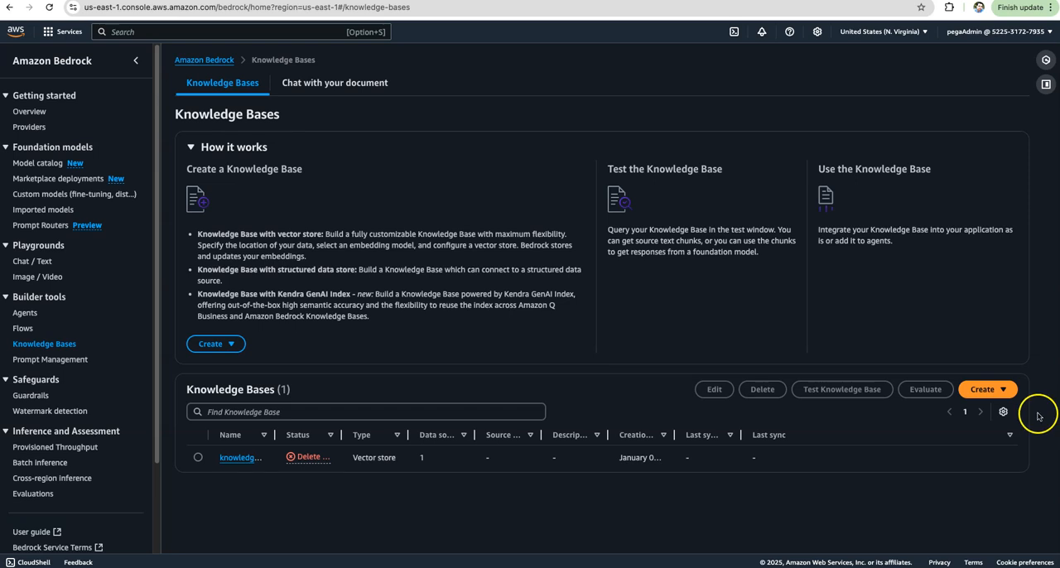
left_click(981, 391)
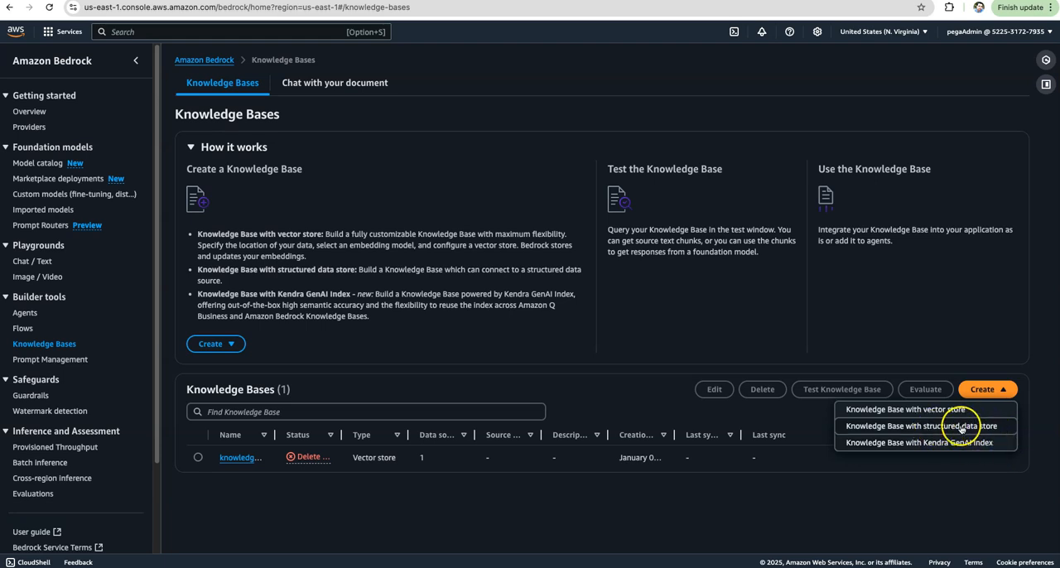
left_click(869, 411)
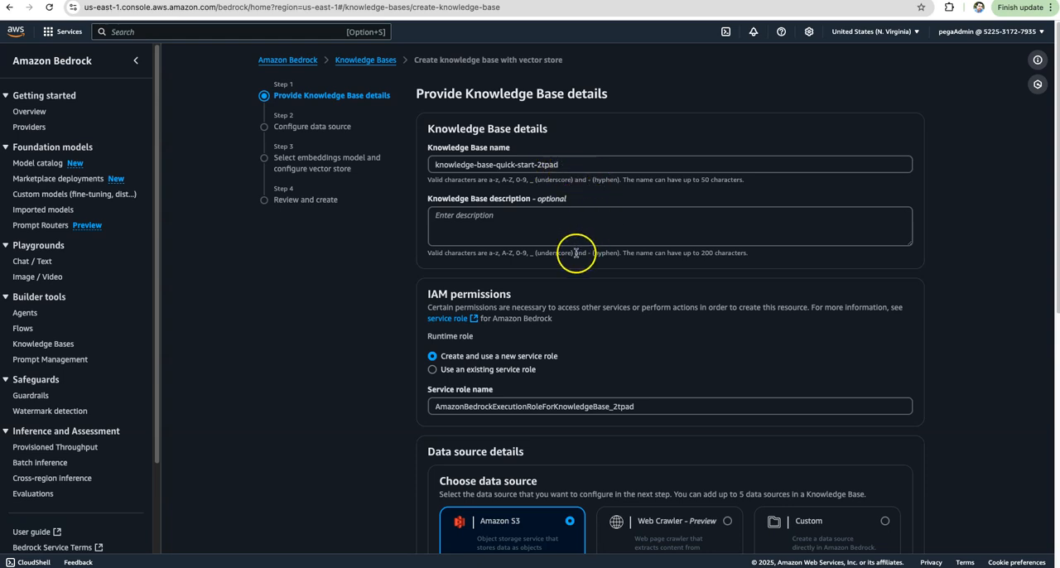
Choose Amazon S3 as the data source, keeping the default knowledge base name and a new service role, and continue to the data source configuration.
scroll(515, 243, "down", 1)
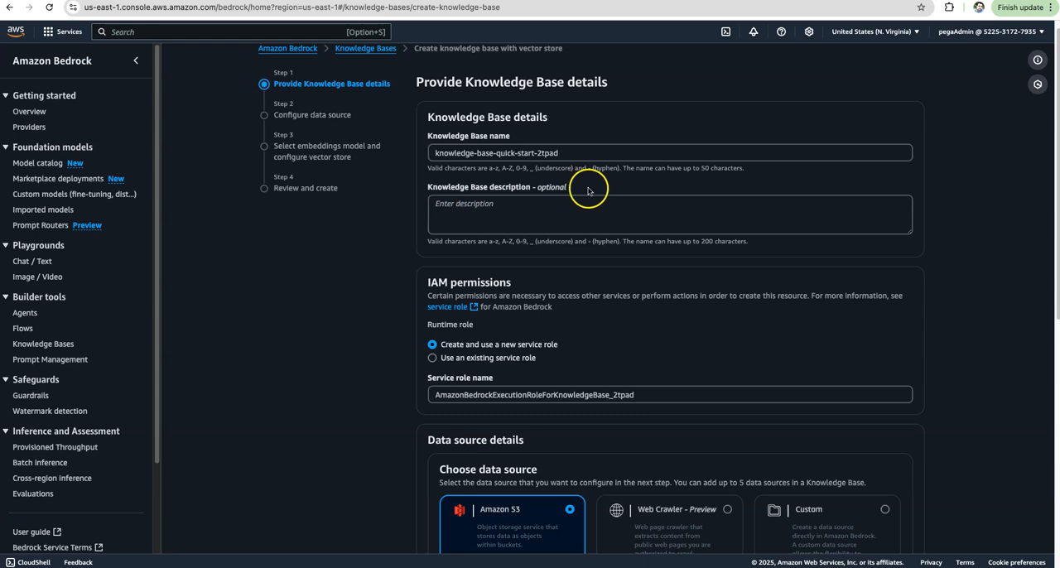
left_click(449, 214)
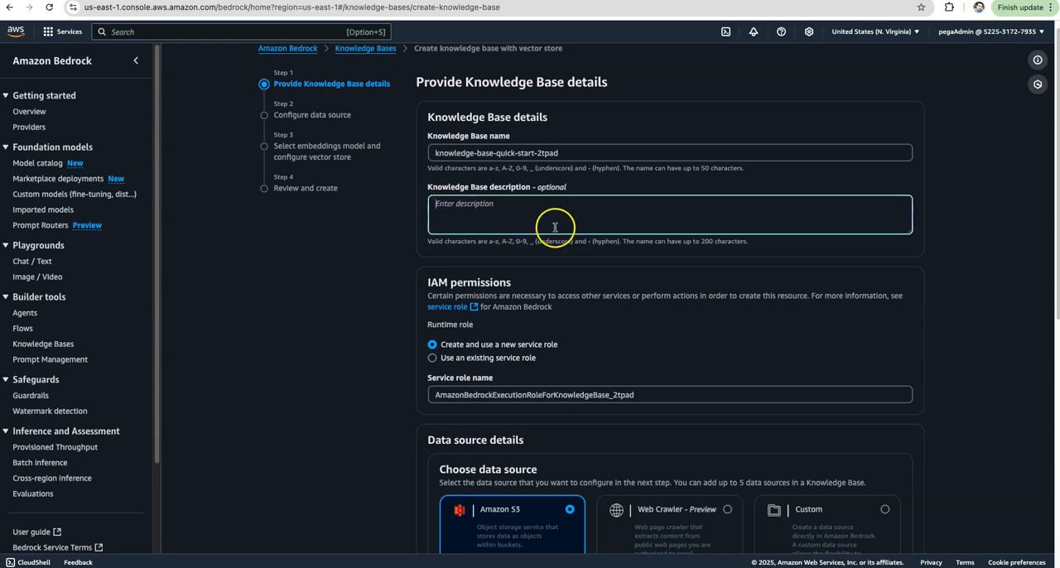
scroll(555, 227, "down", 4)
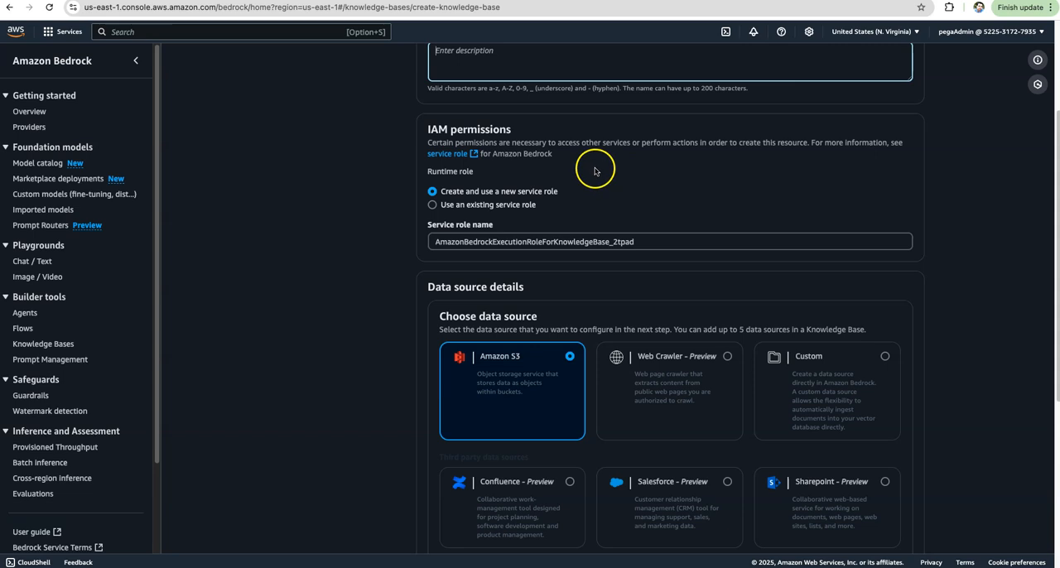
scroll(595, 346, "down", 2)
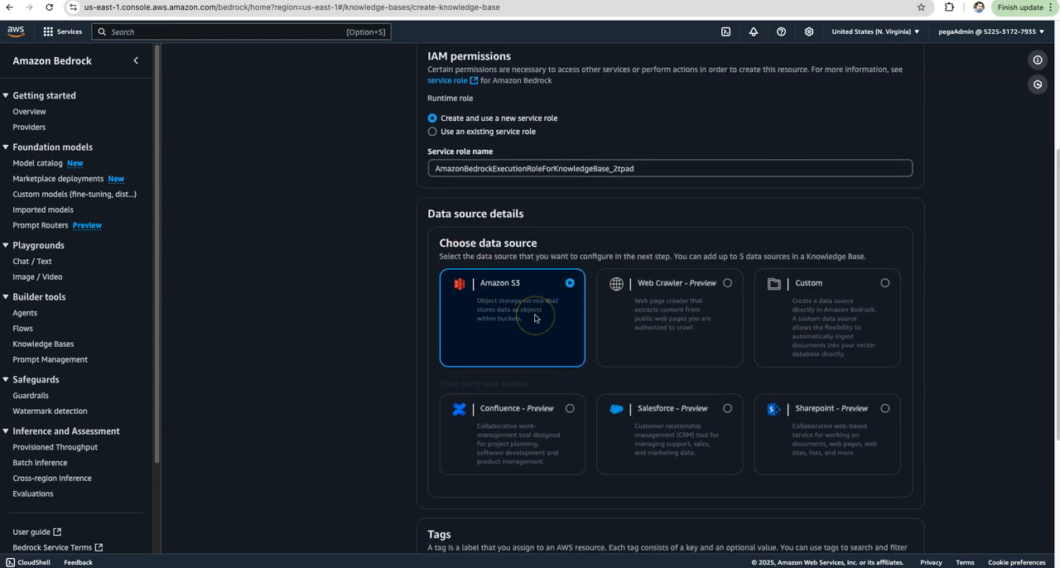
left_click(495, 295)
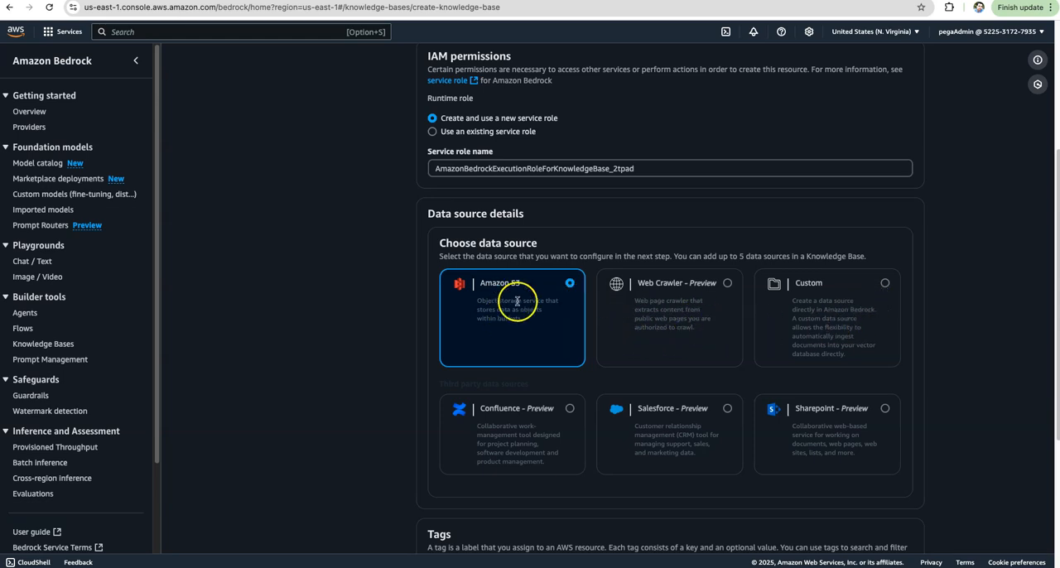
scroll(521, 305, "down", 2)
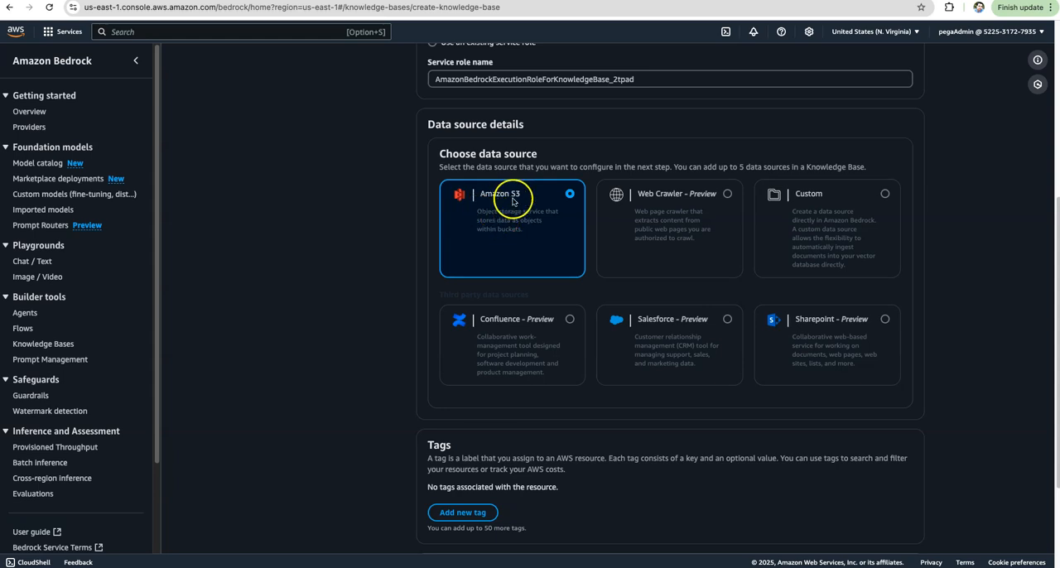
scroll(513, 202, "down", 3)
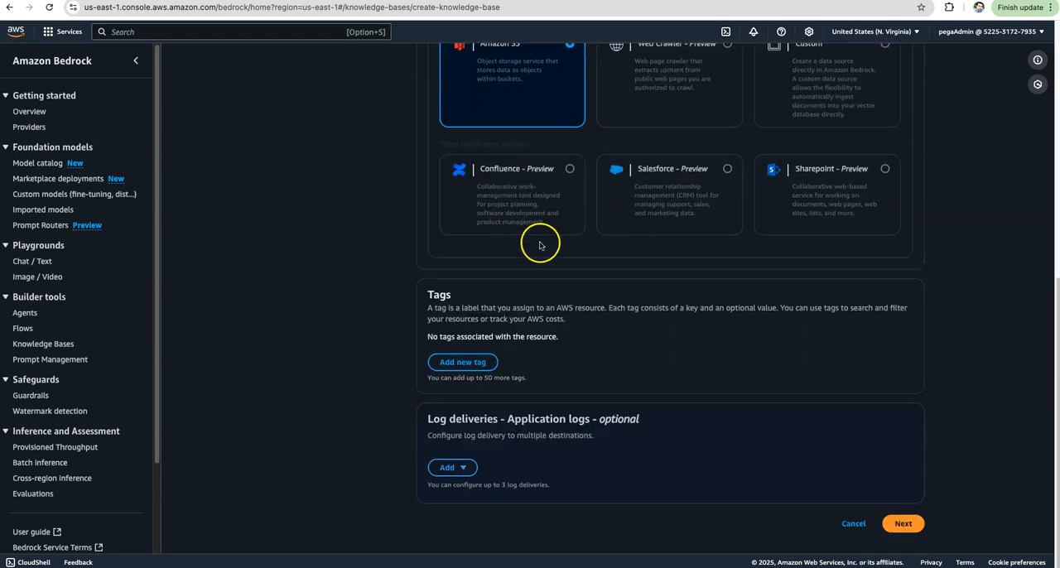
scroll(540, 243, "up", 1)
scroll(522, 216, "up", 2)
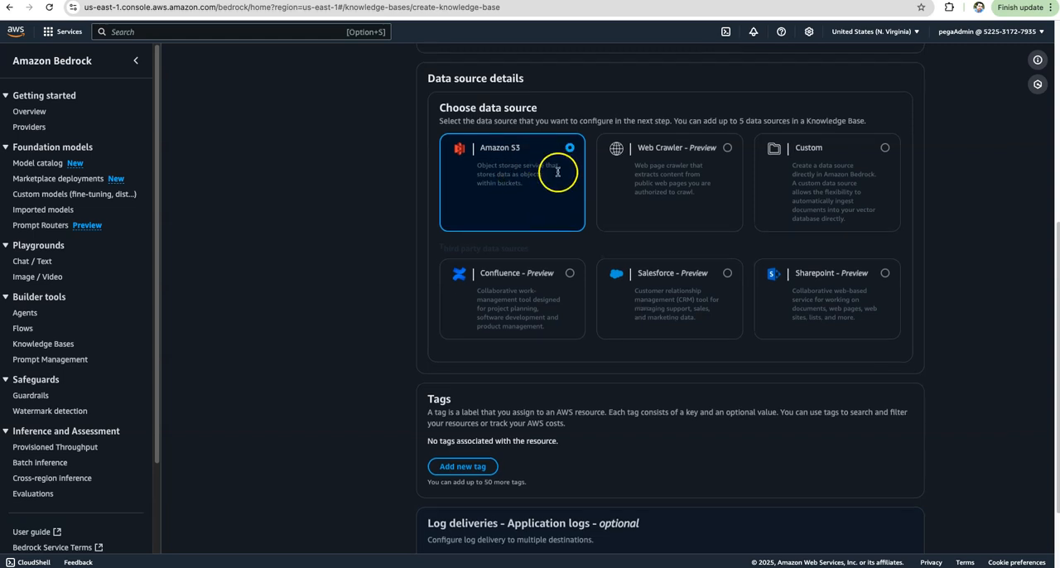
scroll(563, 207, "up", 4)
scroll(520, 379, "down", 3)
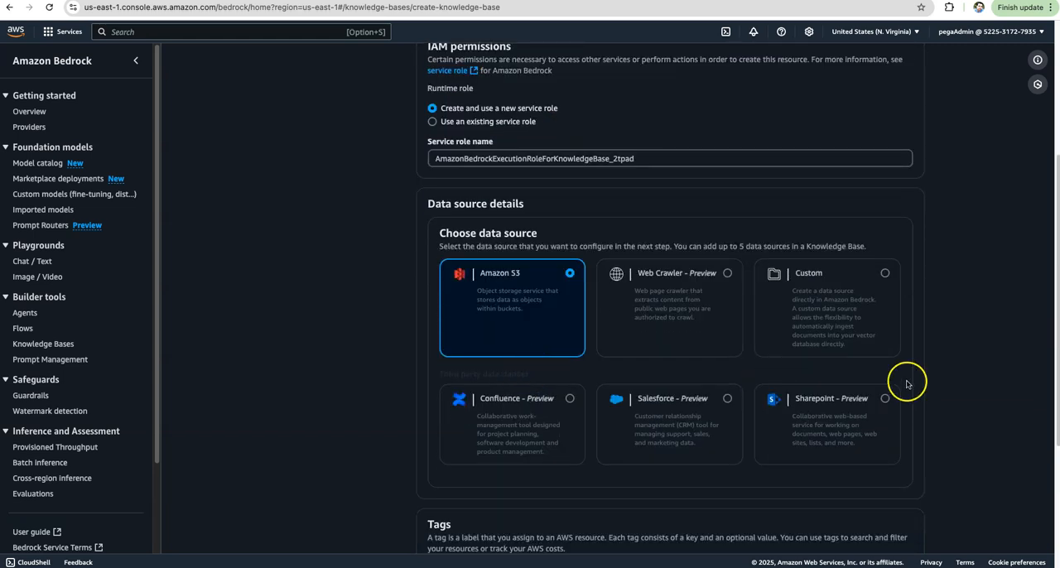
scroll(951, 406, "down", 5)
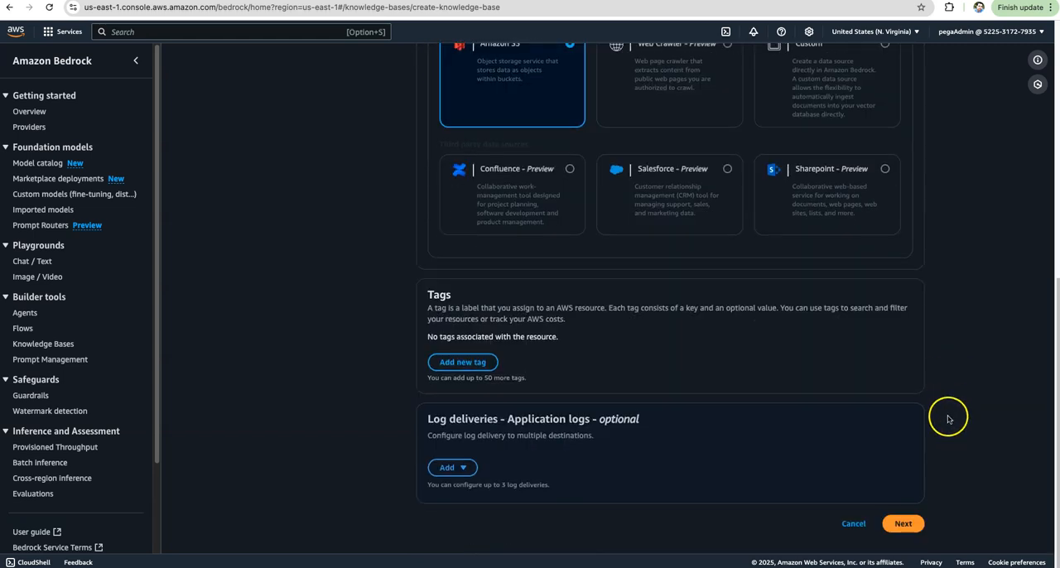
left_click(903, 523)
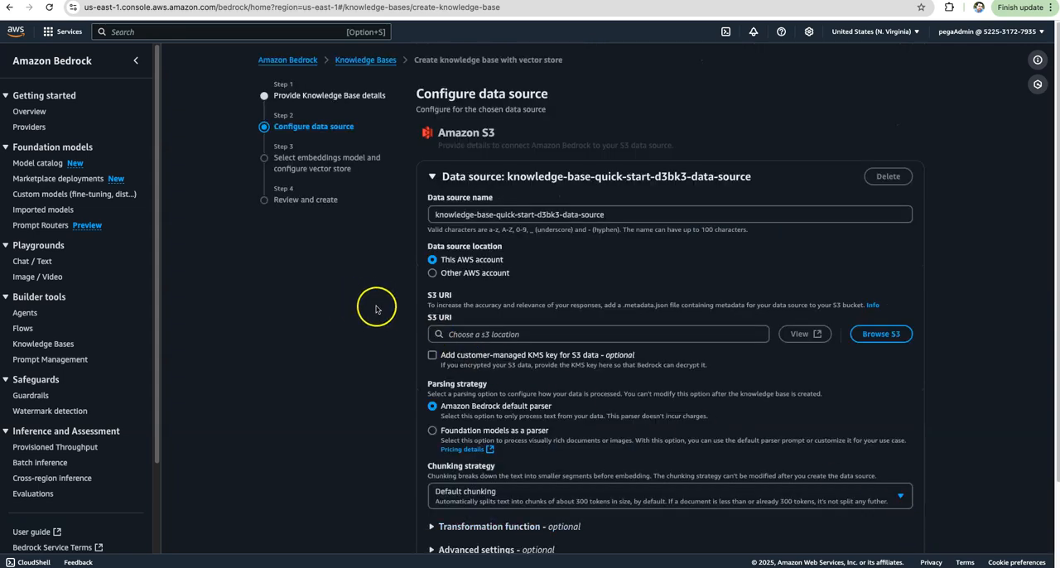
Set the data source's S3 URI to the pega-si-bucket bucket by browsing the S3 buckets.
scroll(409, 299, "down", 3)
scroll(407, 300, "up", 3)
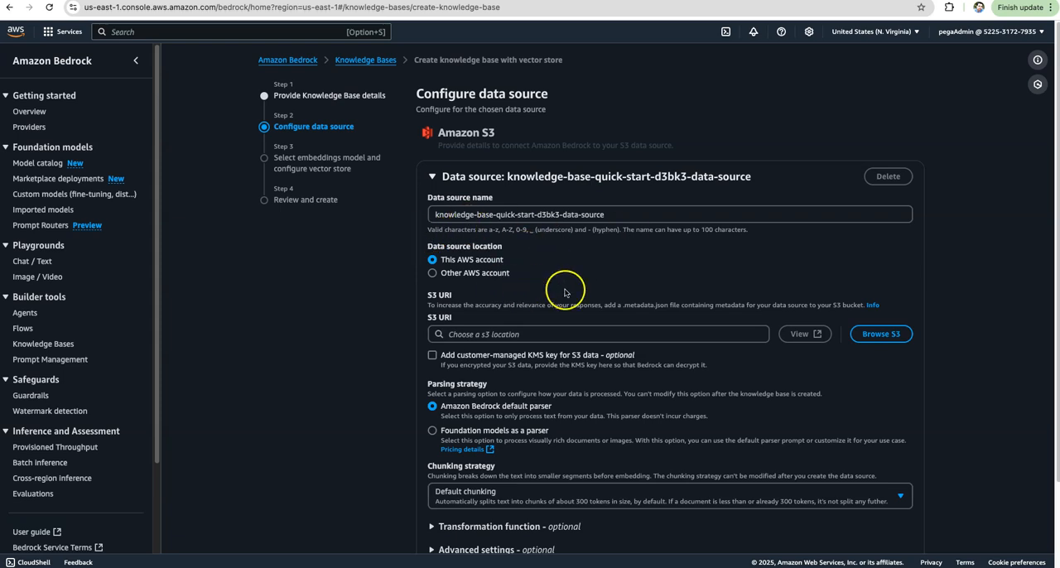
left_click(882, 335)
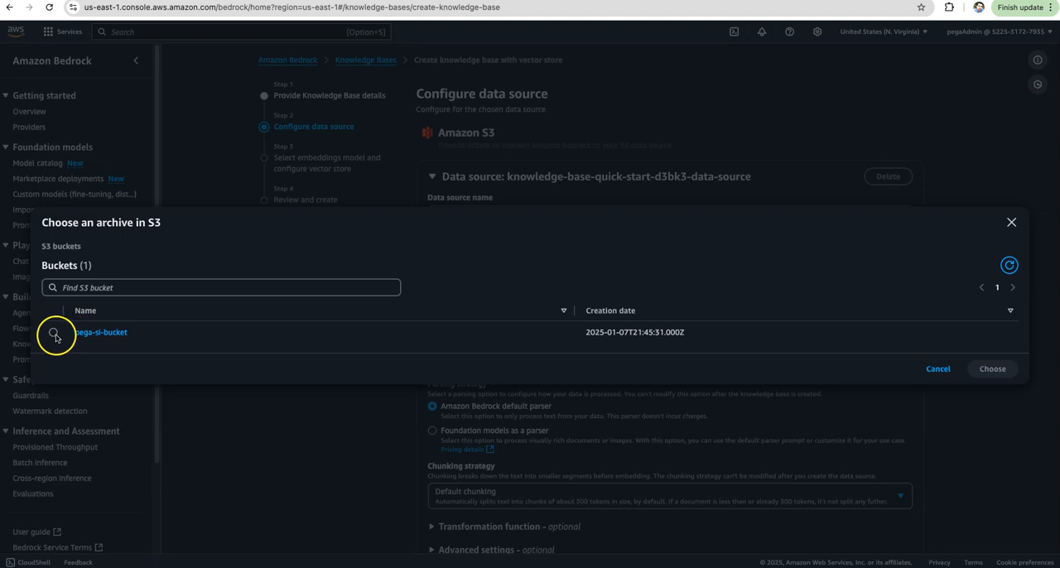
left_click(55, 334)
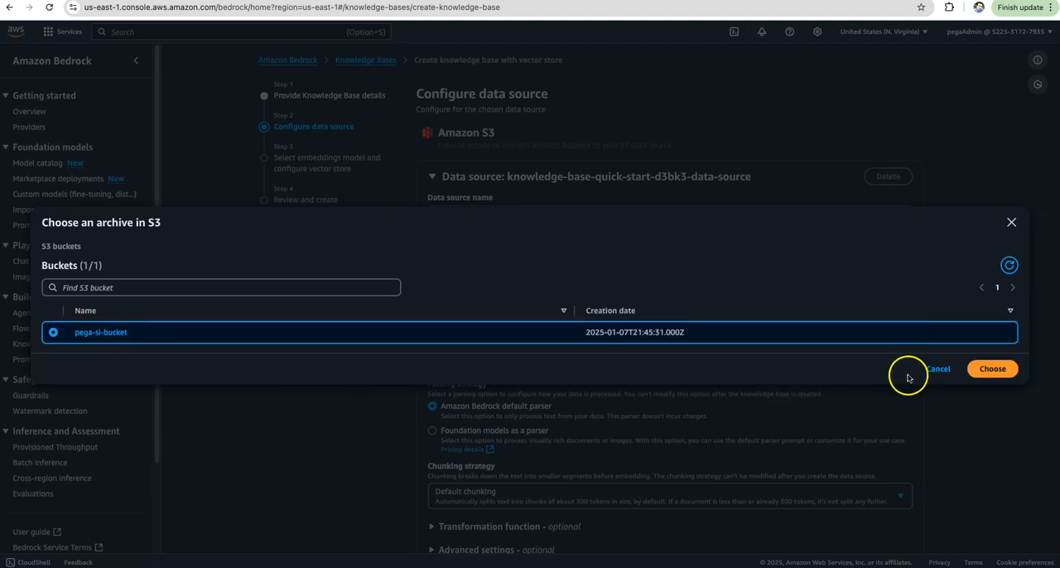
left_click(993, 369)
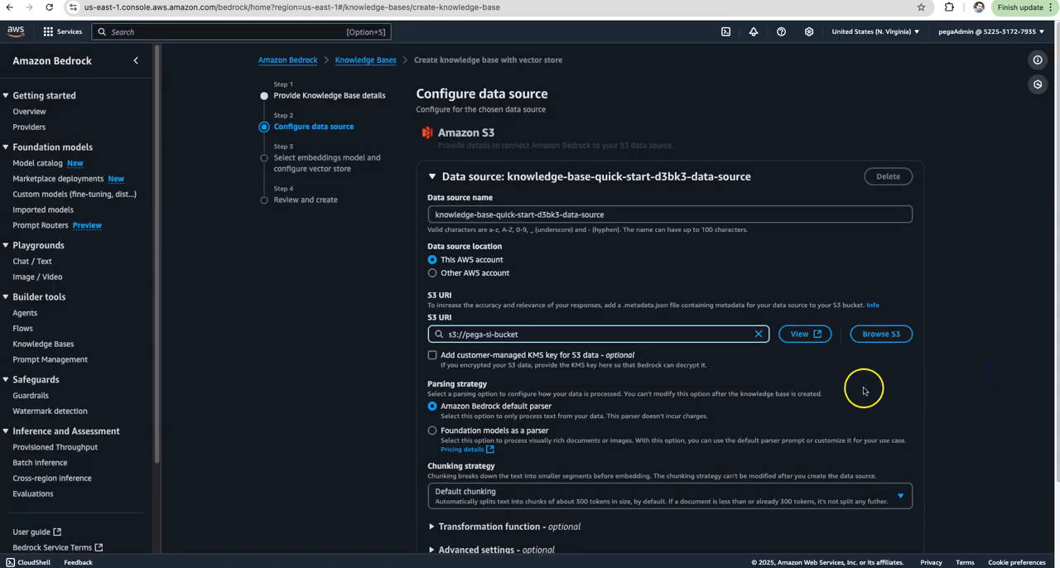
Keep the Amazon Bedrock default parser and default chunking for the data source, and continue to the embeddings model configuration.
scroll(828, 393, "down", 2)
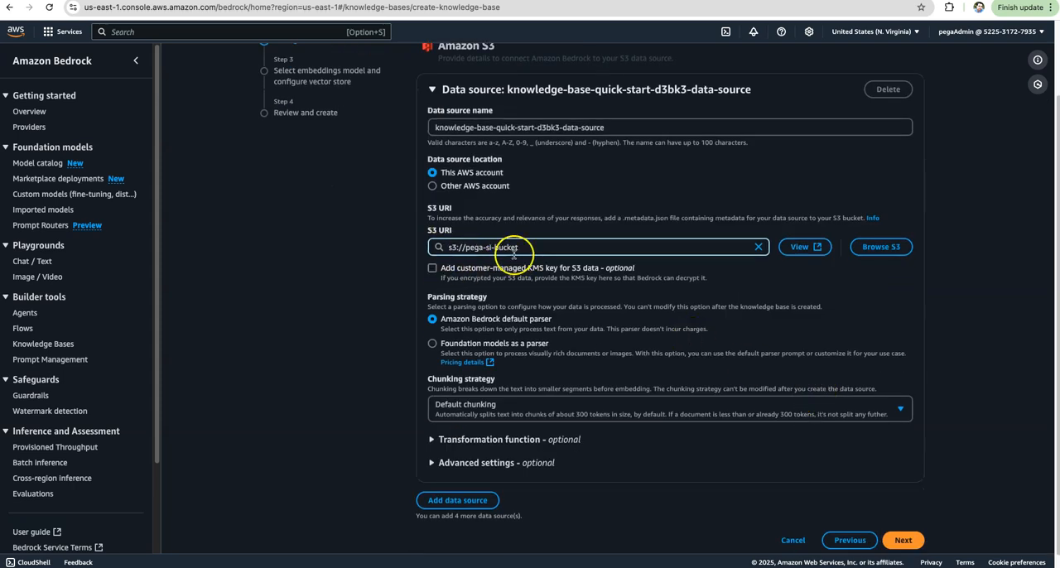
scroll(546, 311, "down", 1)
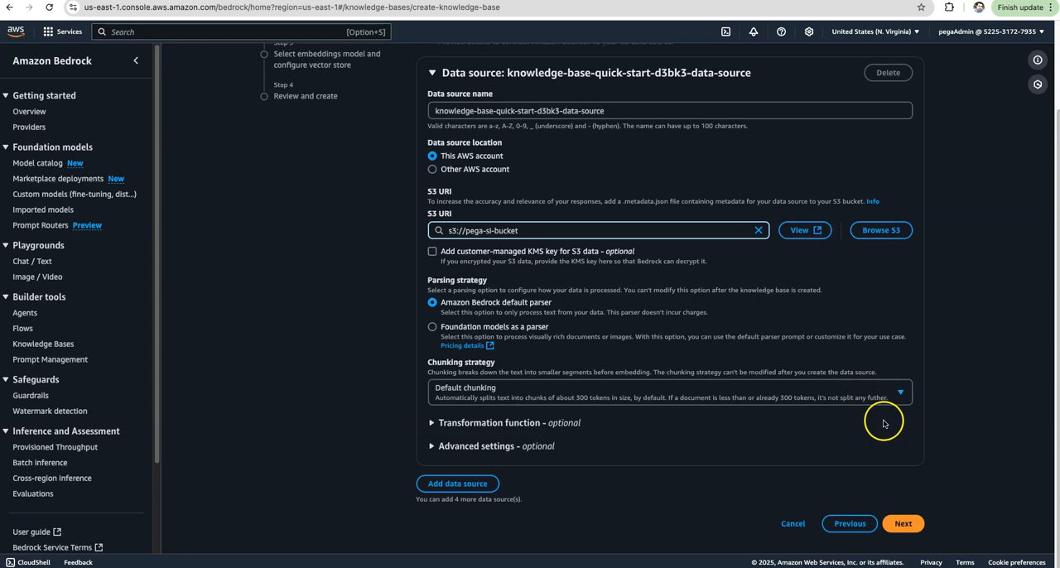
left_click(910, 525)
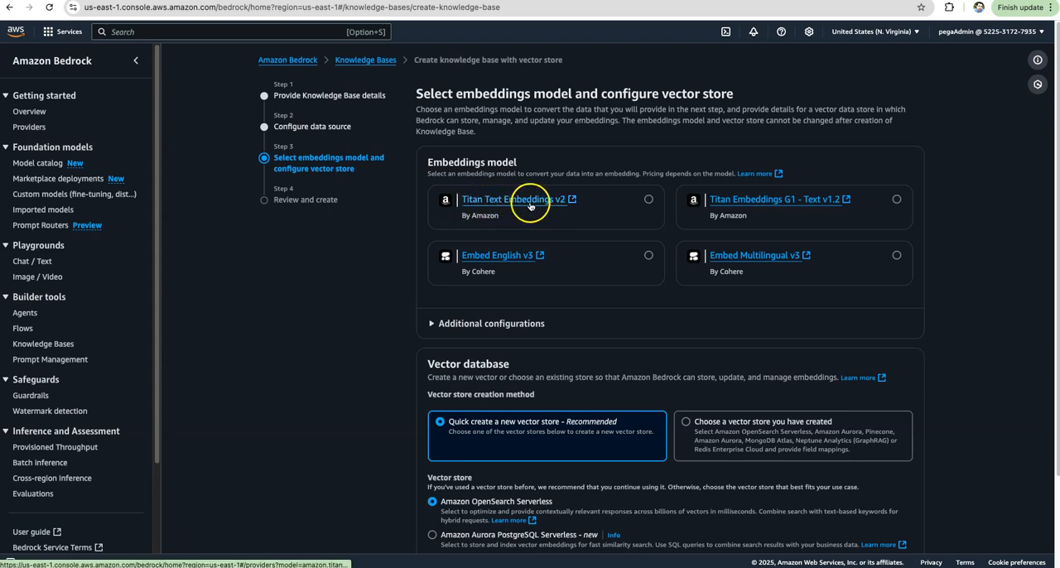
Select Titan Text Embeddings v2, keep the quick-created Amazon OpenSearch Serverless vector store, and continue to the review.
left_click(649, 201)
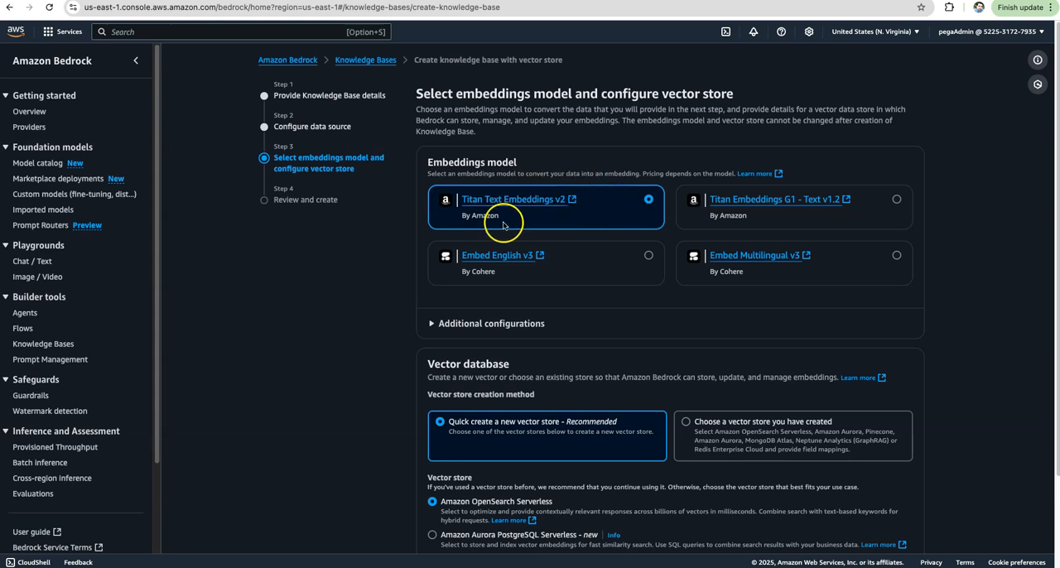
scroll(507, 225, "down", 1)
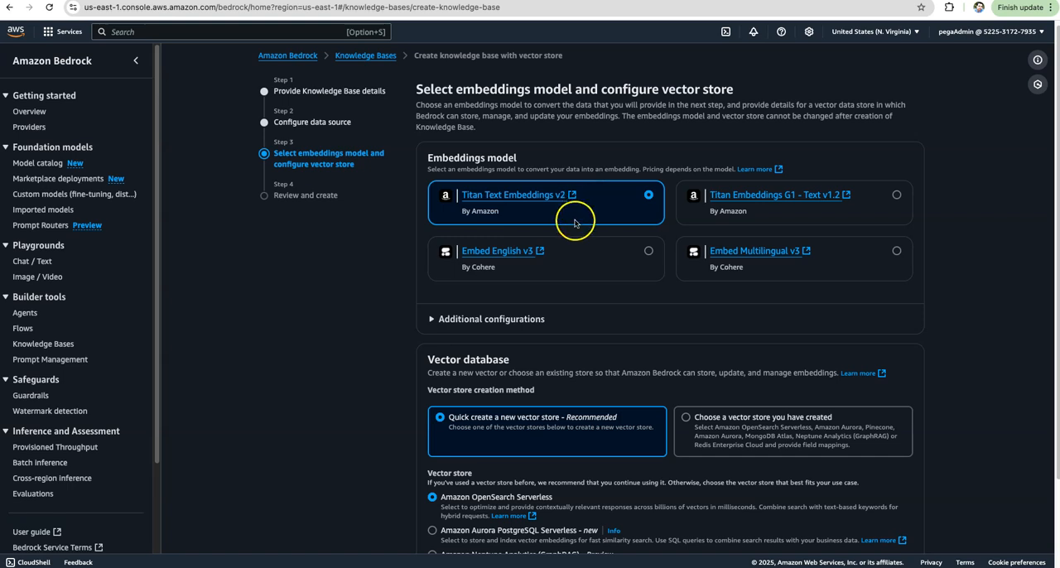
scroll(569, 264, "down", 1)
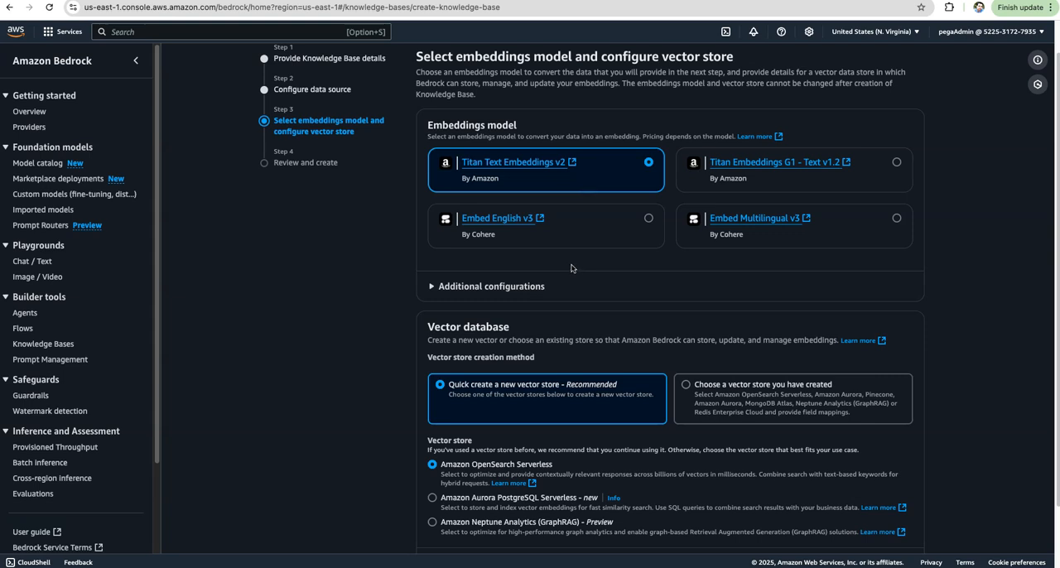
scroll(571, 268, "down", 3)
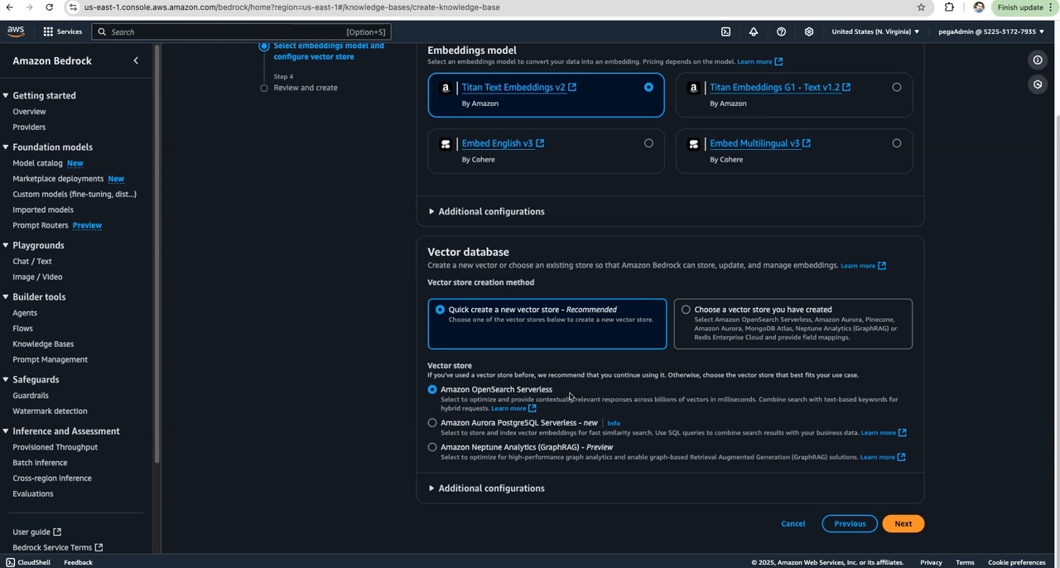
left_click(902, 525)
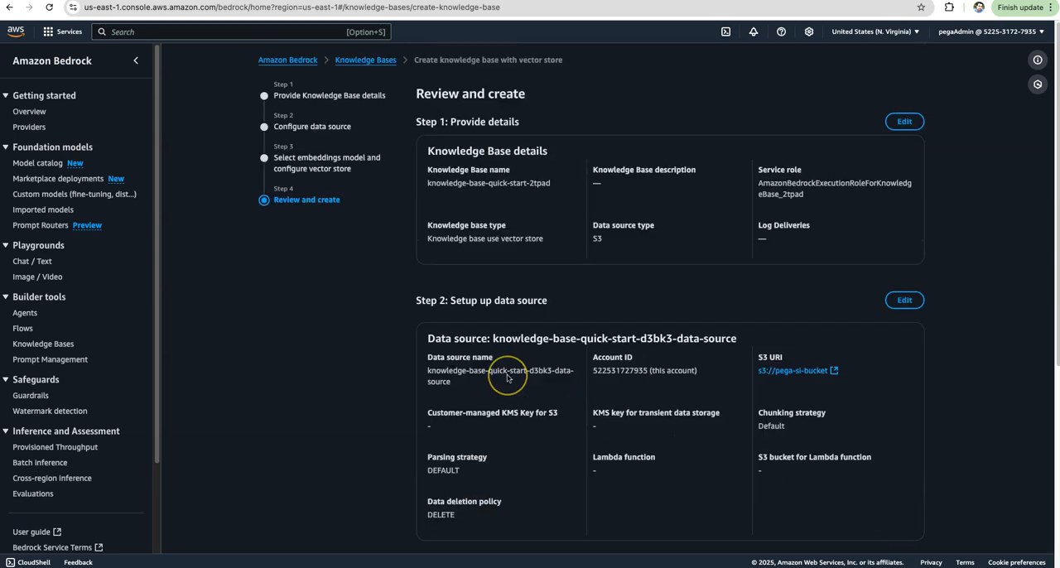
Review the knowledge base details, data source, embeddings model and vector store settings, and create the knowledge base.
scroll(508, 378, "down", 2)
scroll(508, 379, "up", 2)
scroll(507, 378, "down", 5)
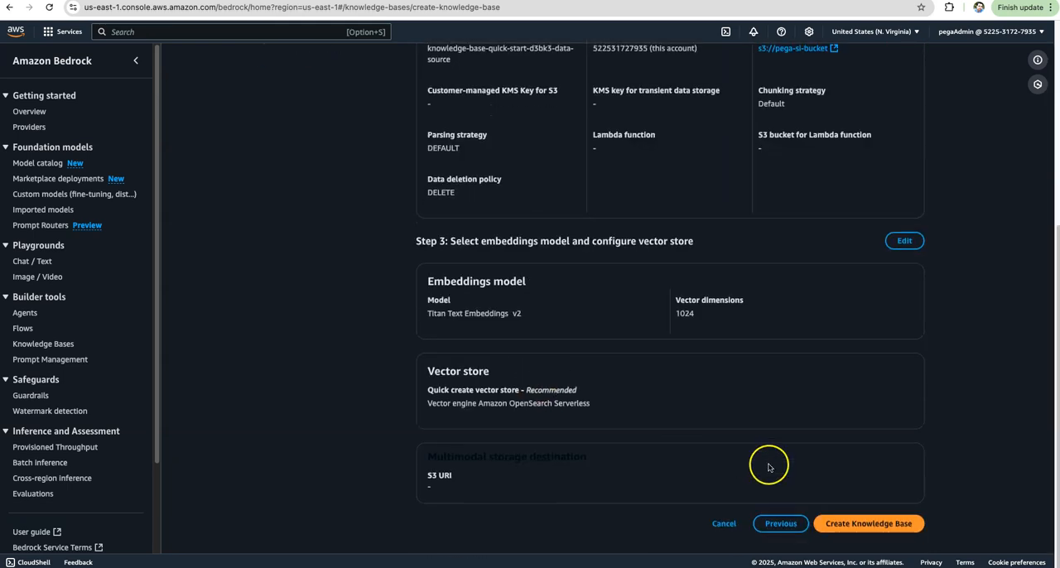
left_click(853, 525)
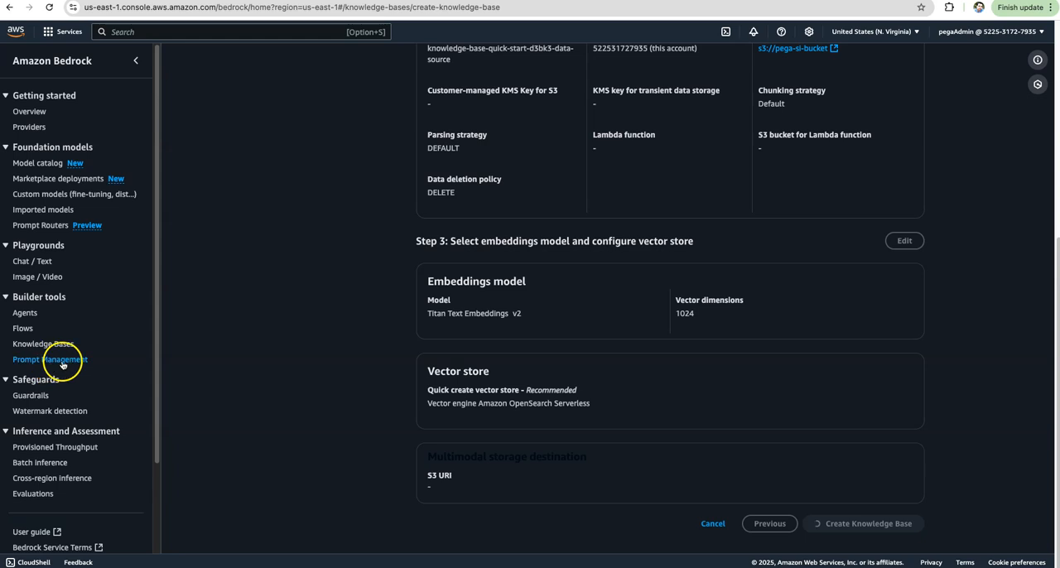
Select the new knowledge base's S3 data source and sync it.
scroll(704, 389, "up", 5)
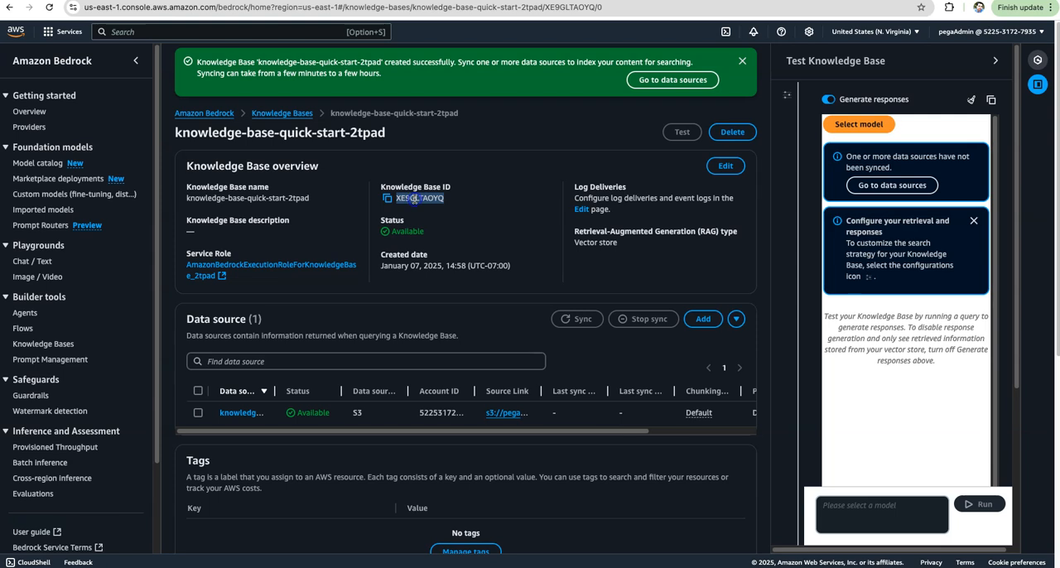
left_click(401, 231)
left_click(483, 332)
scroll(494, 320, "down", 2)
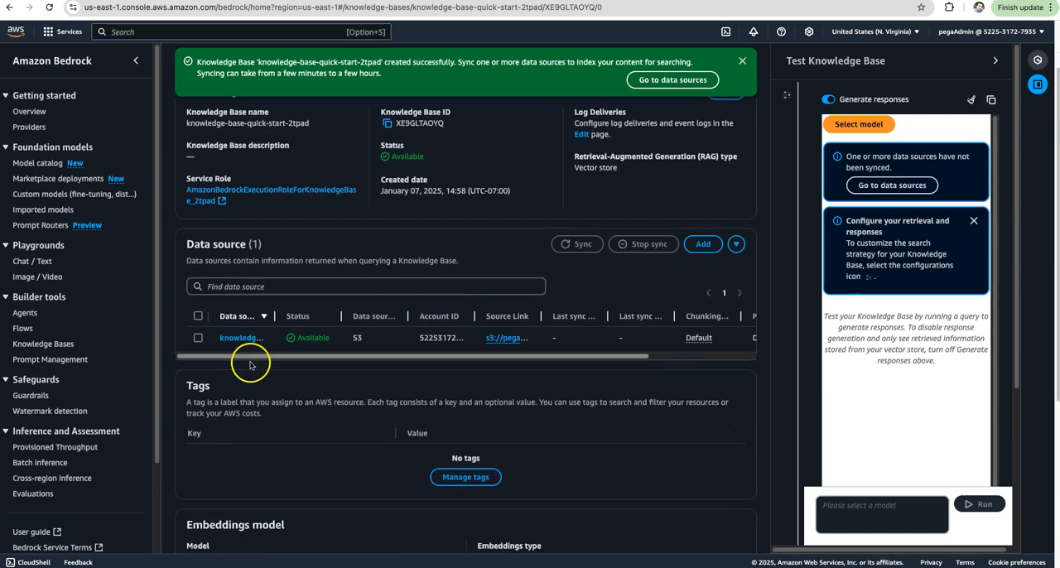
left_click(199, 339)
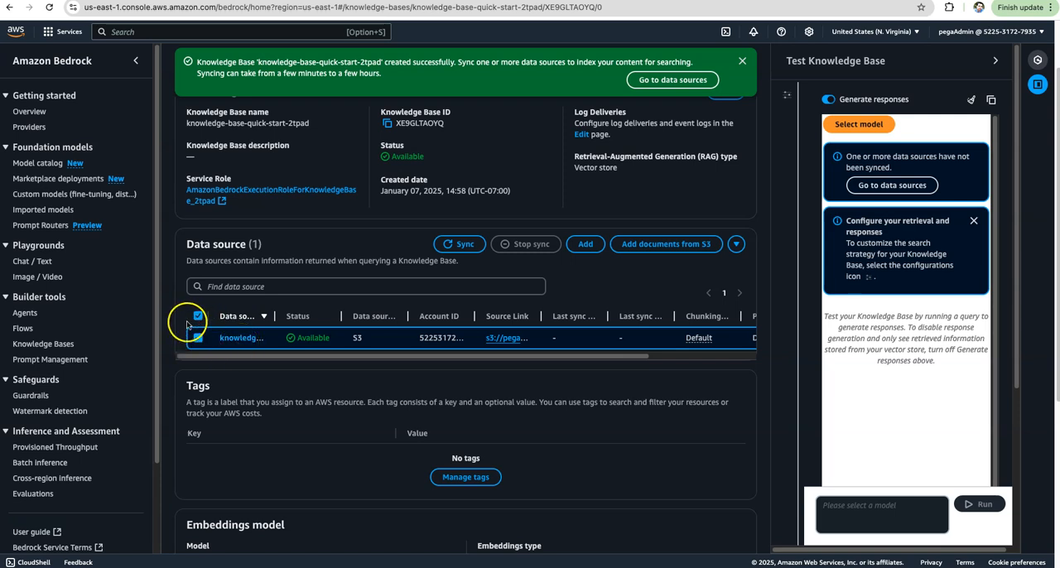
left_click(451, 246)
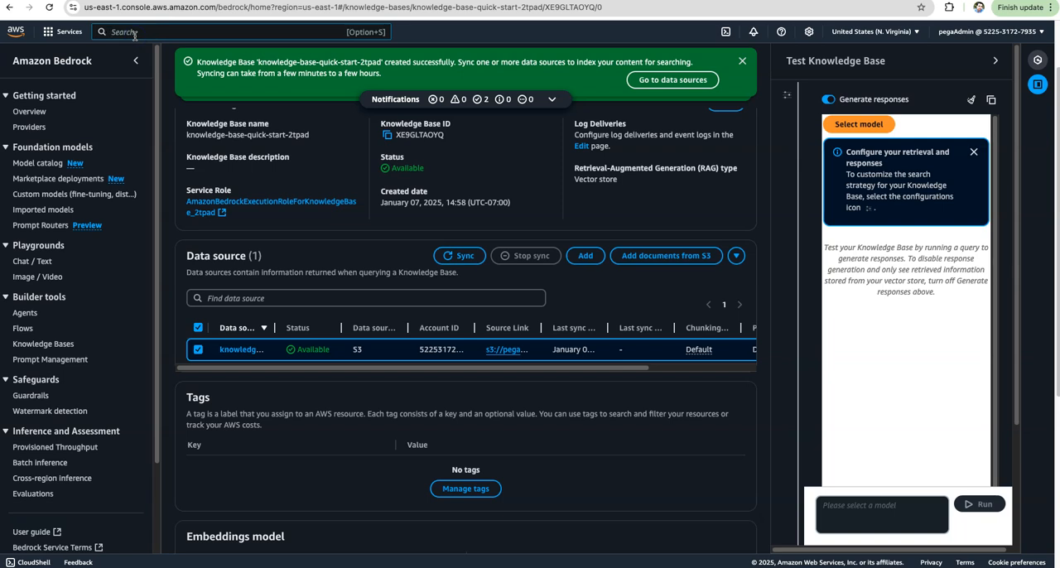
Search the AWS services for lex, open Amazon Lex and start creating a bot.
type("x")
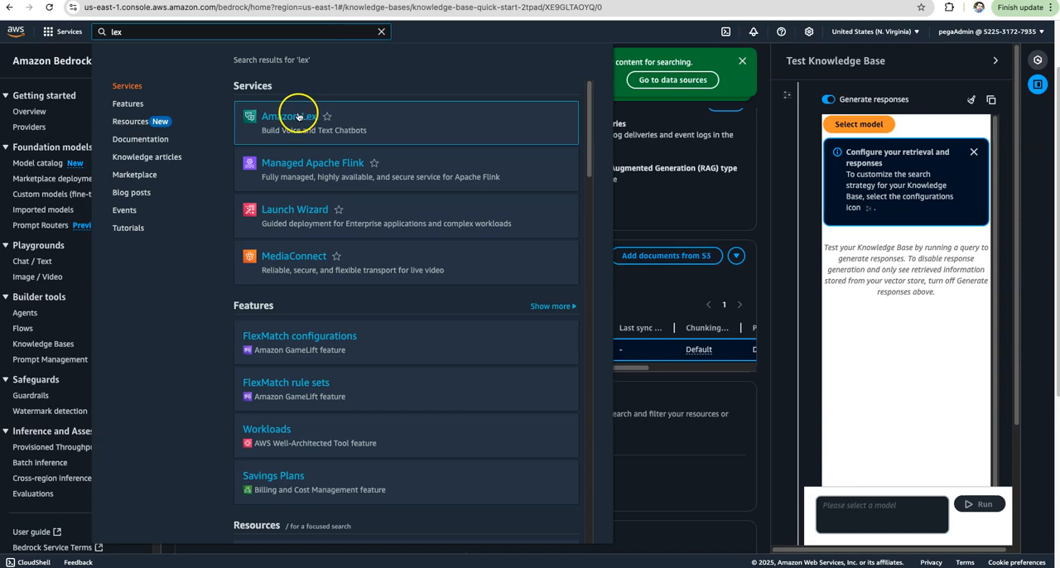
left_click(296, 117)
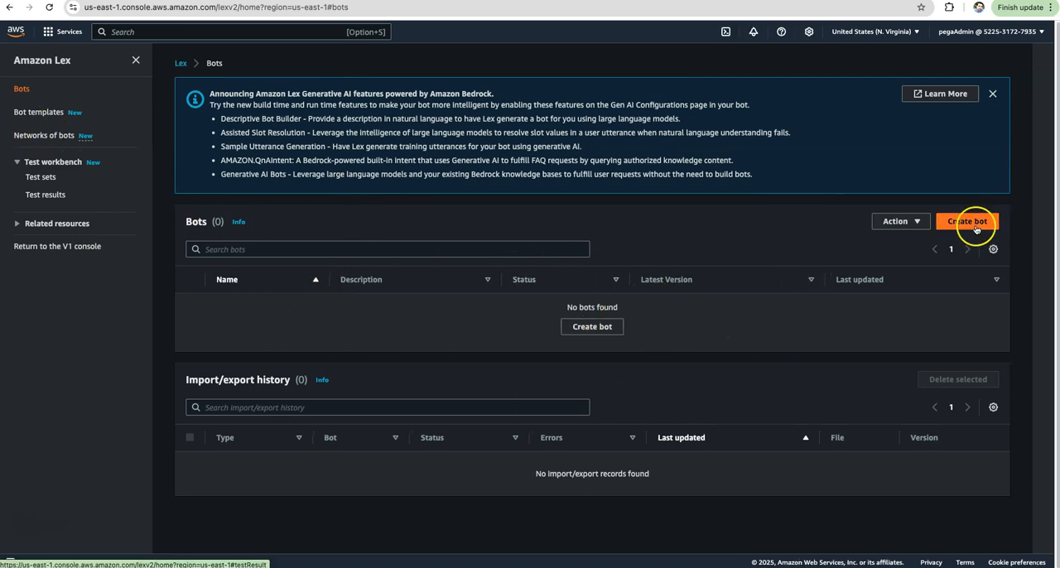
left_click(965, 226)
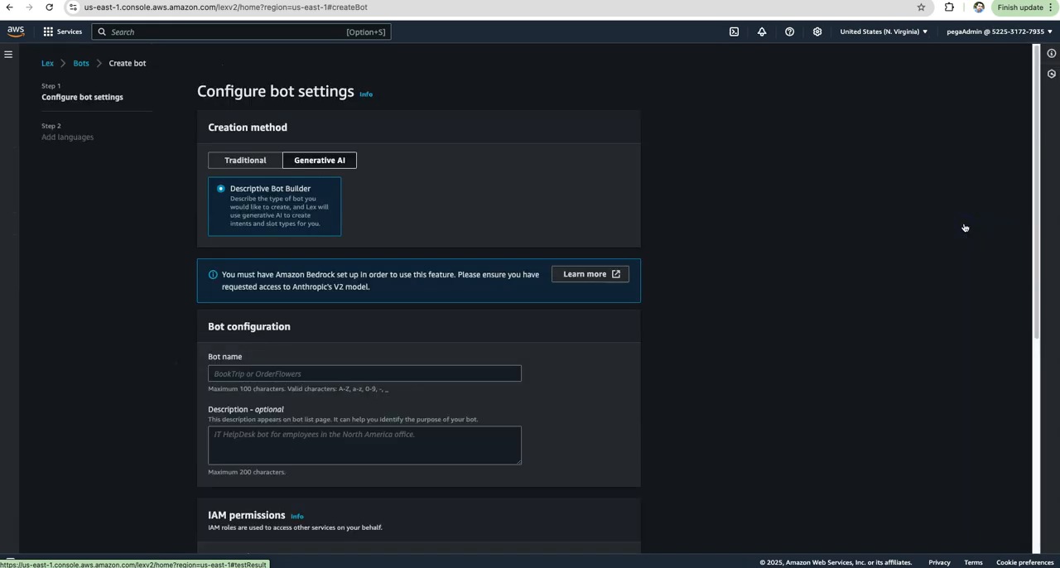
Name the bot PegaSIBot and set its creation method to a traditional blank bot.
left_click(258, 374)
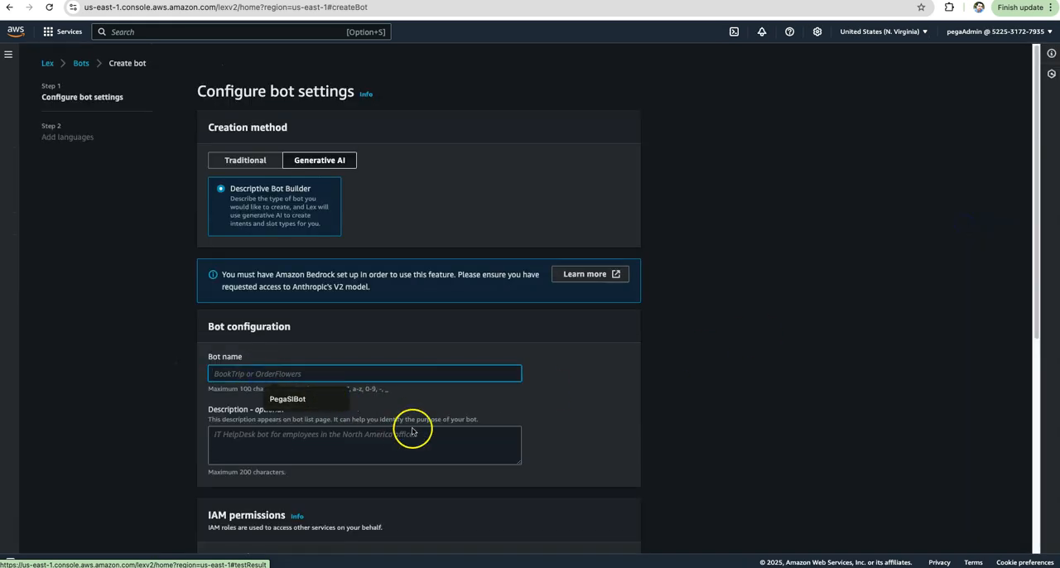
left_click(294, 399)
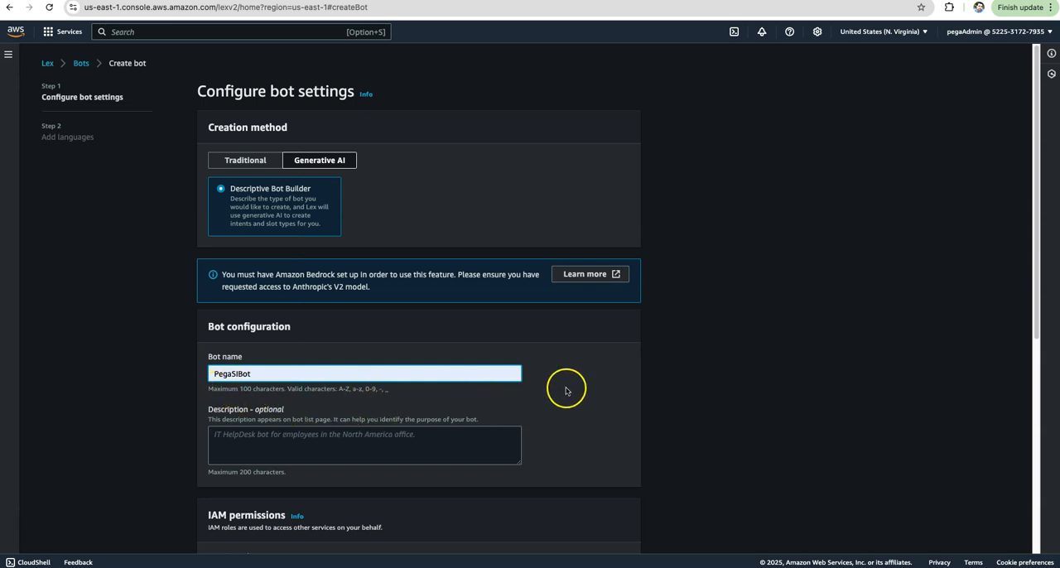
scroll(586, 391, "down", 1)
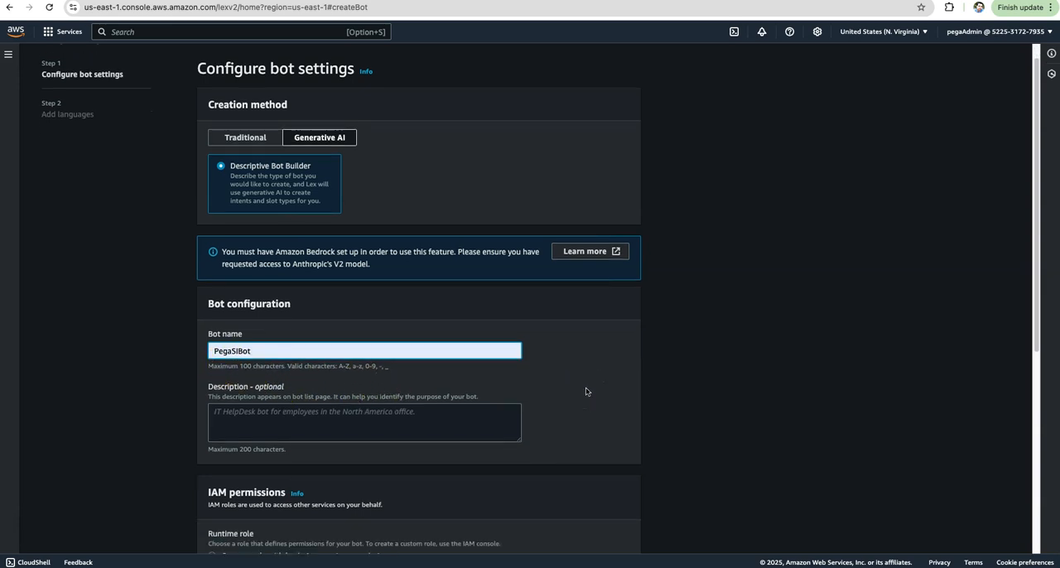
scroll(586, 391, "up", 1)
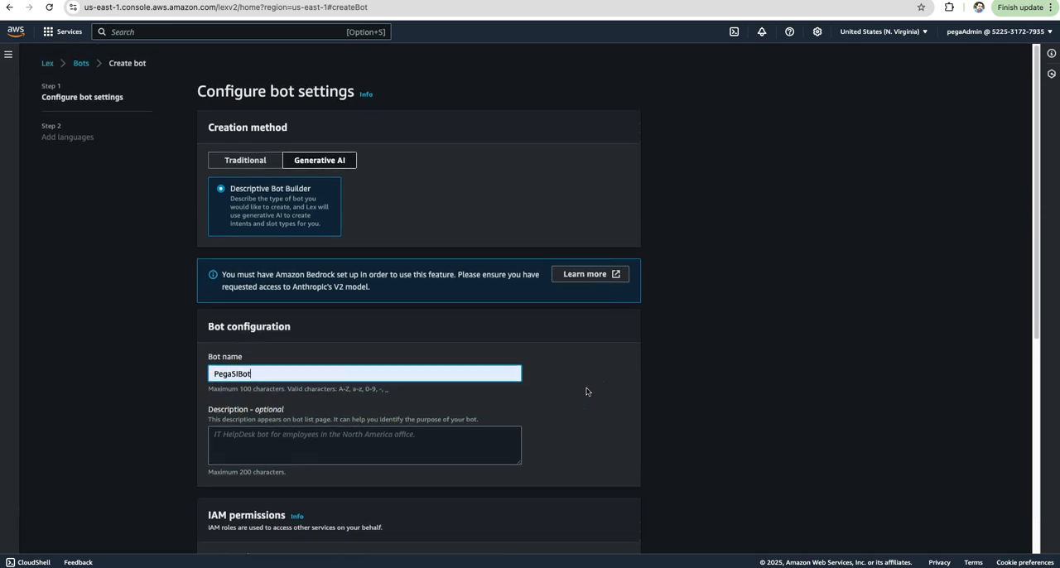
left_click(231, 160)
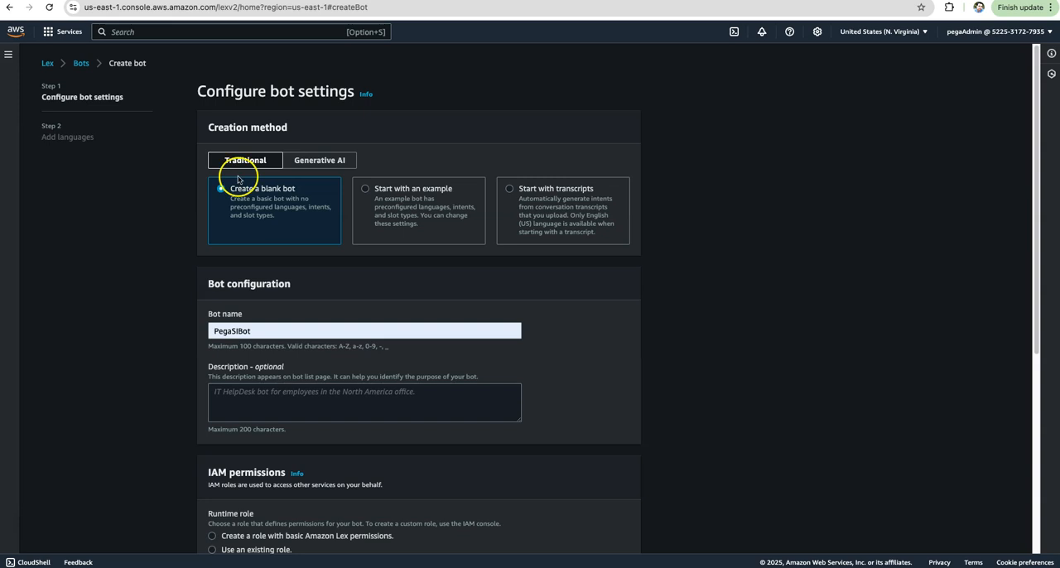
Set the bot's runtime role to a new role with basic Amazon Lex permissions and answer No to the COPPA question.
scroll(598, 352, "down", 2)
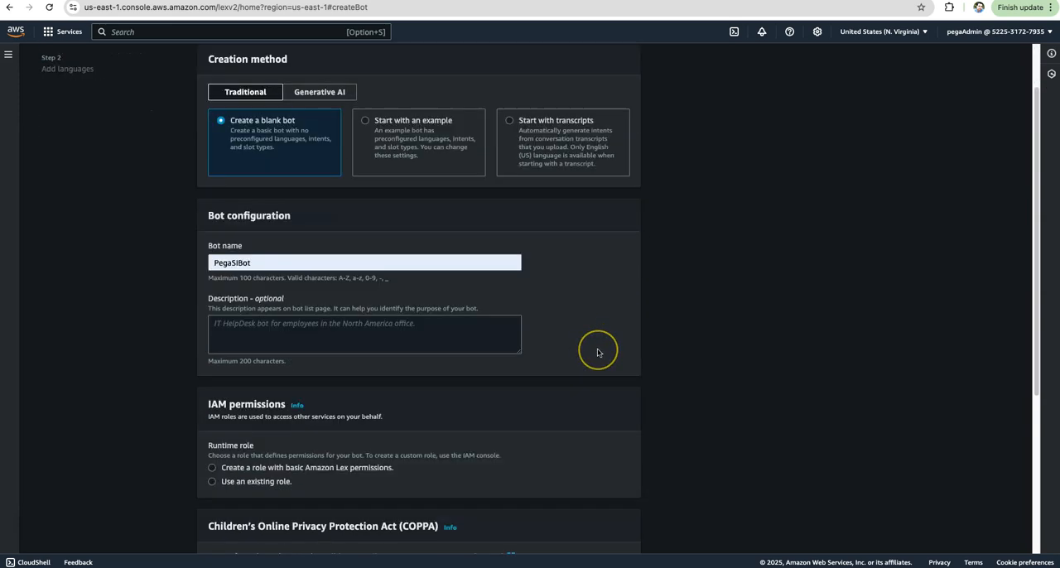
scroll(597, 352, "down", 1)
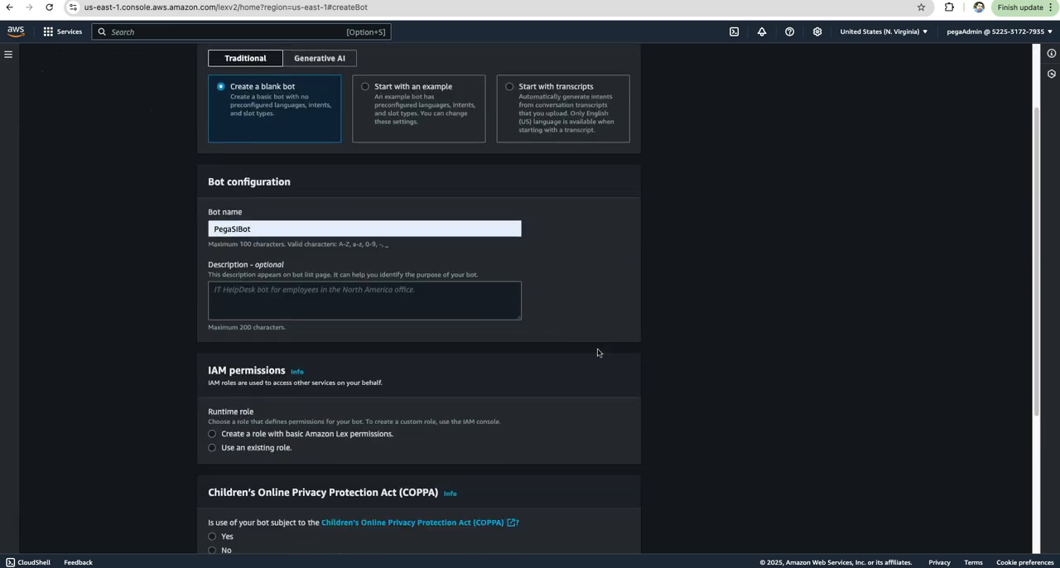
scroll(598, 352, "down", 3)
scroll(598, 352, "down", 3)
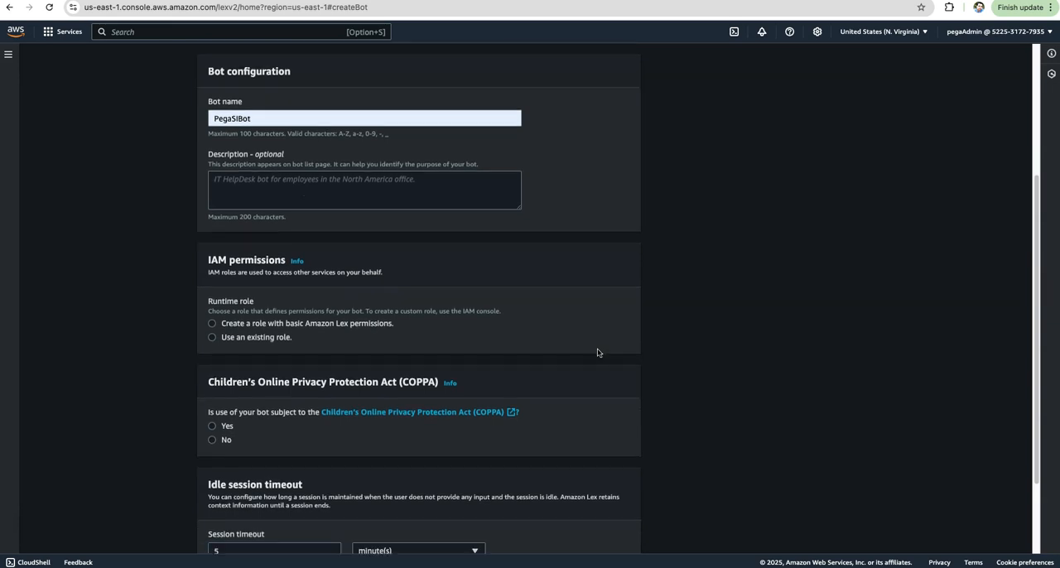
scroll(598, 352, "down", 1)
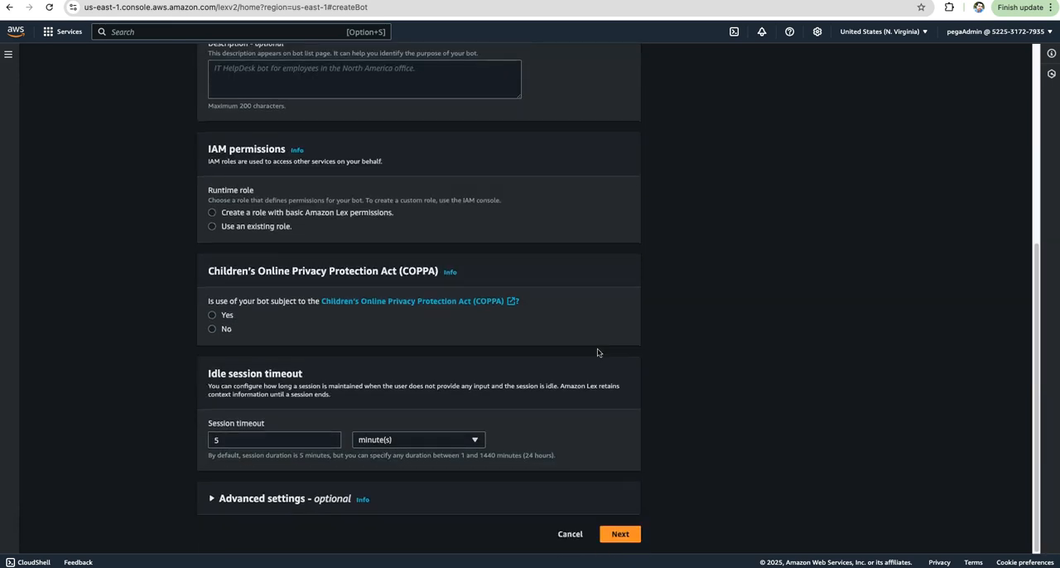
scroll(598, 351, "up", 4)
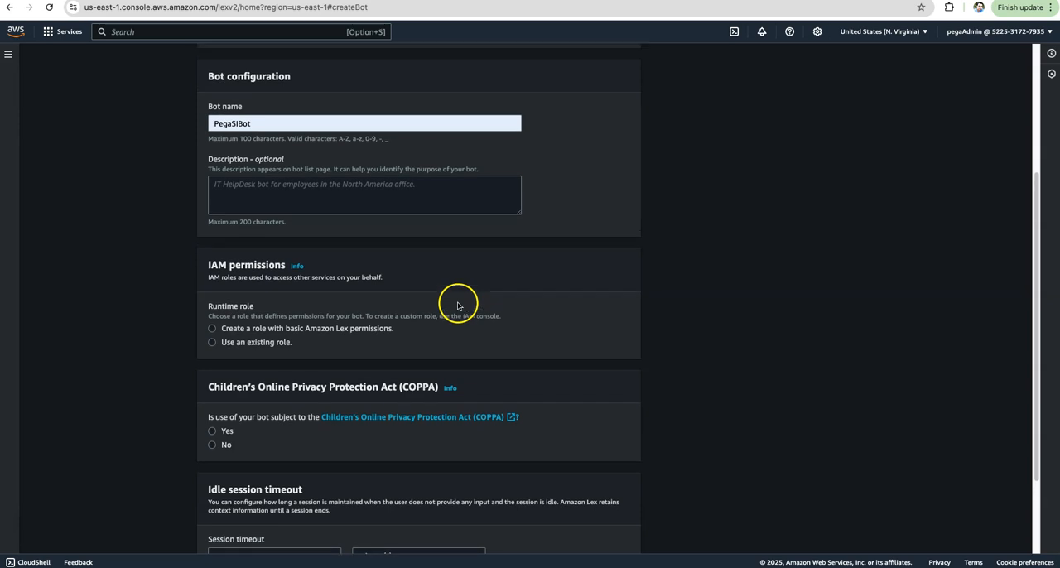
scroll(458, 306, "up", 3)
scroll(457, 307, "up", 2)
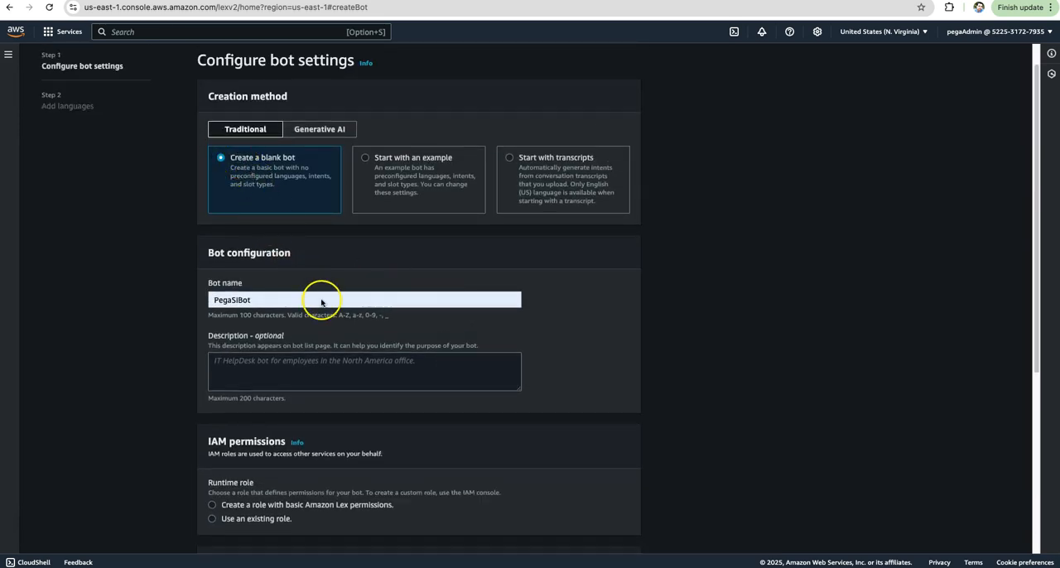
scroll(320, 311, "down", 2)
left_click(271, 278)
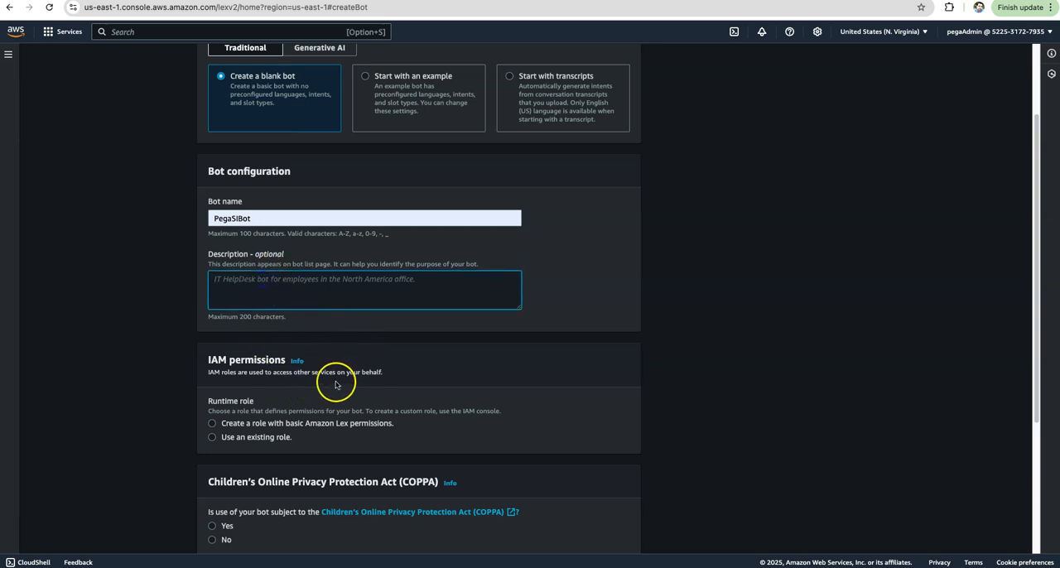
scroll(336, 384, "down", 4)
left_click(212, 262)
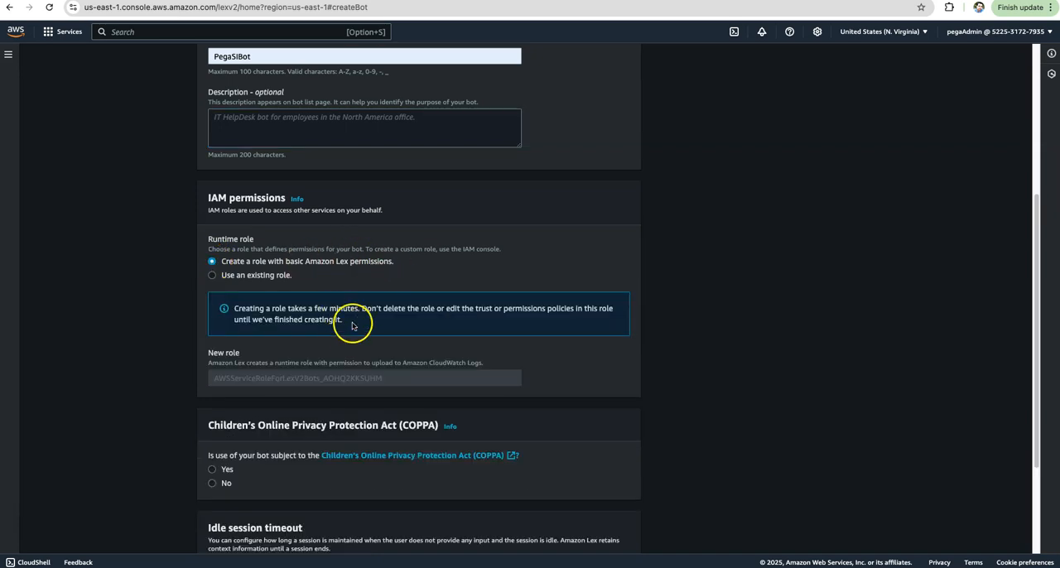
scroll(347, 326, "down", 3)
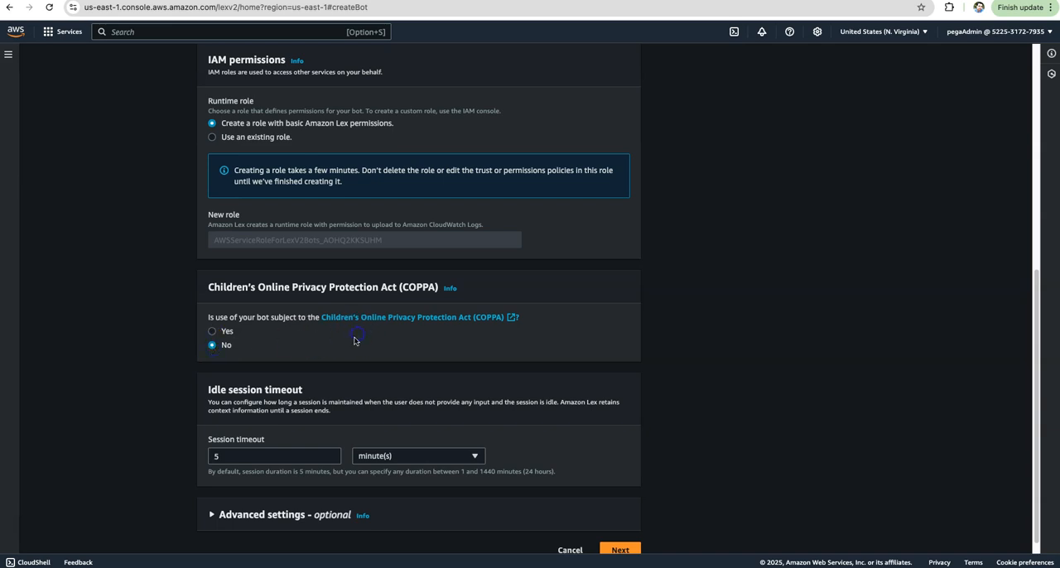
scroll(354, 340, "down", 1)
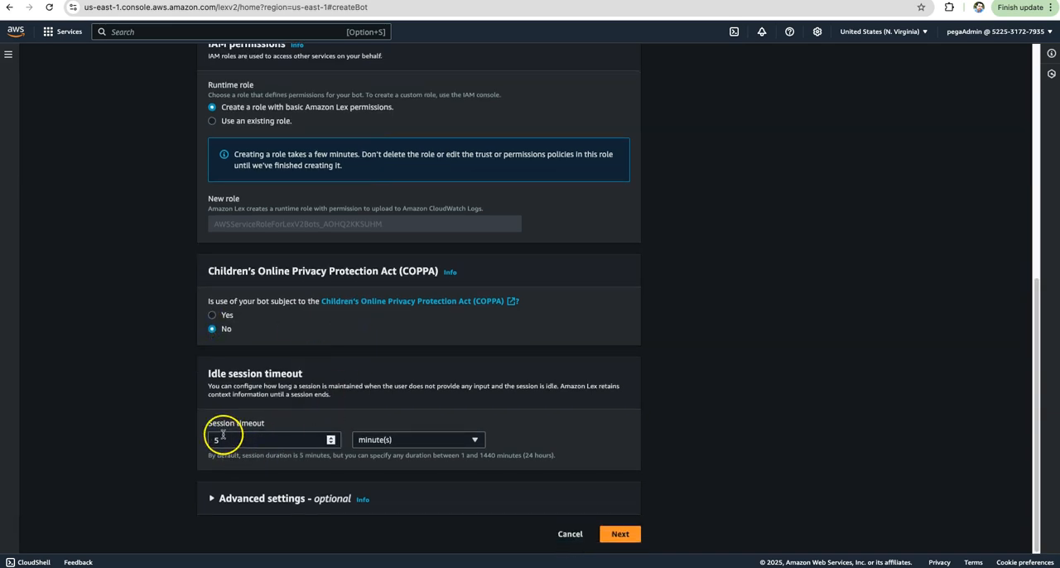
Expand the bot's optional advanced settings, keep the 5-minute session timeout, and continue to the language configuration.
left_click(236, 495)
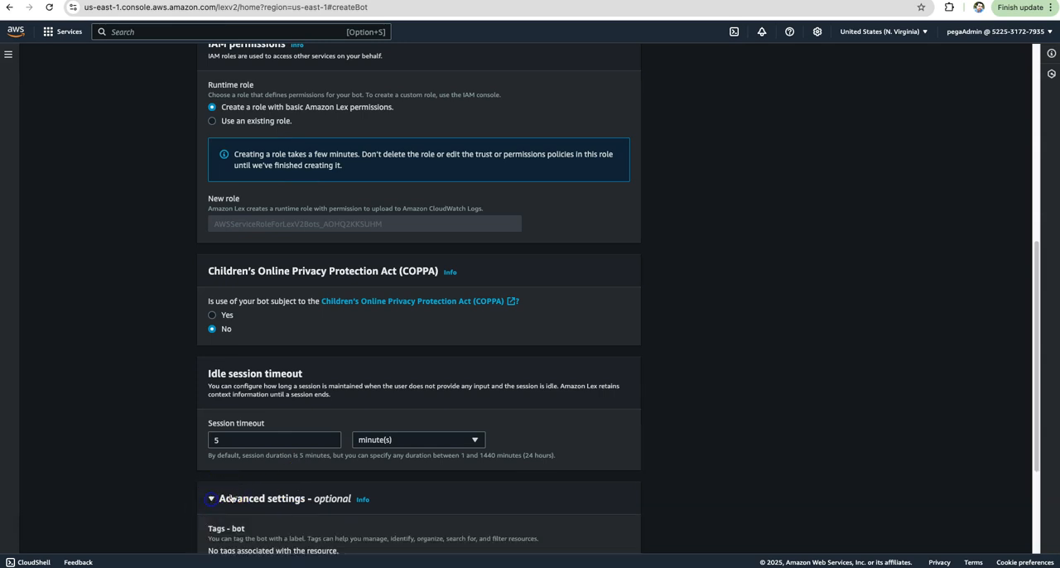
scroll(362, 475, "down", 5)
left_click(621, 535)
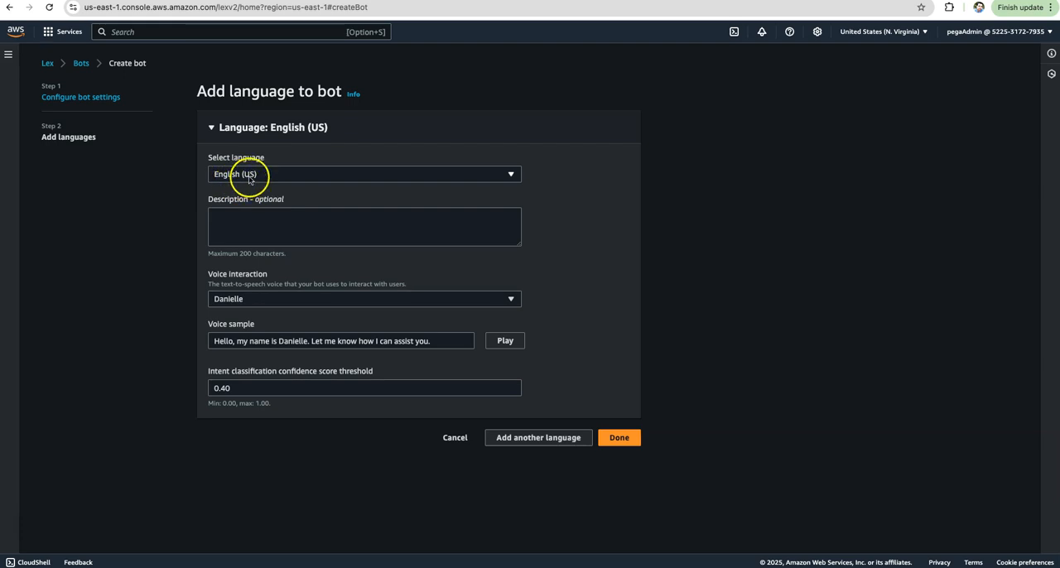
Keep English (US) with the Danielle voice and a 0.40 confidence threshold, and finish creating the bot.
left_click(258, 302)
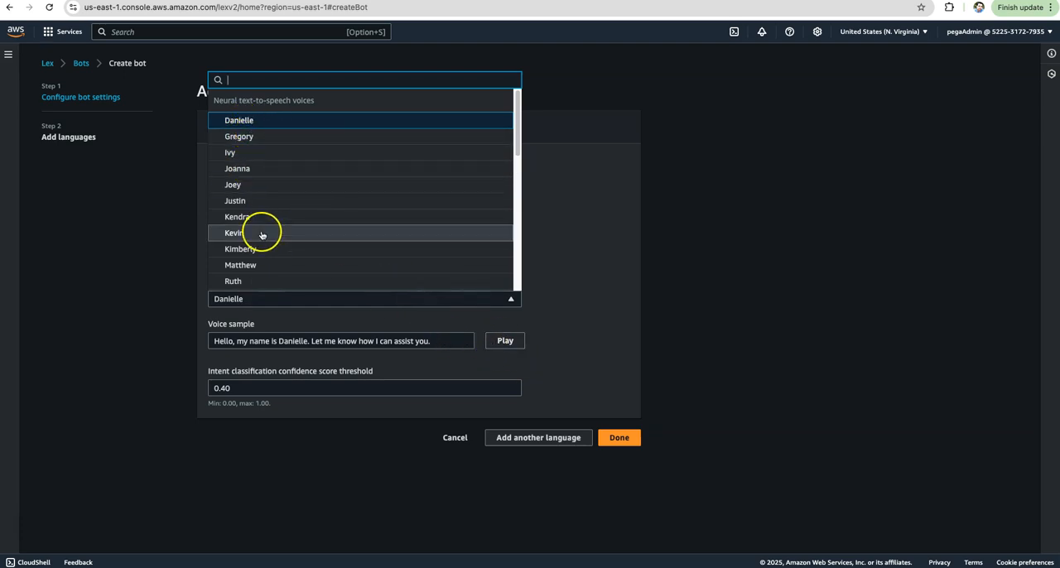
left_click(504, 342)
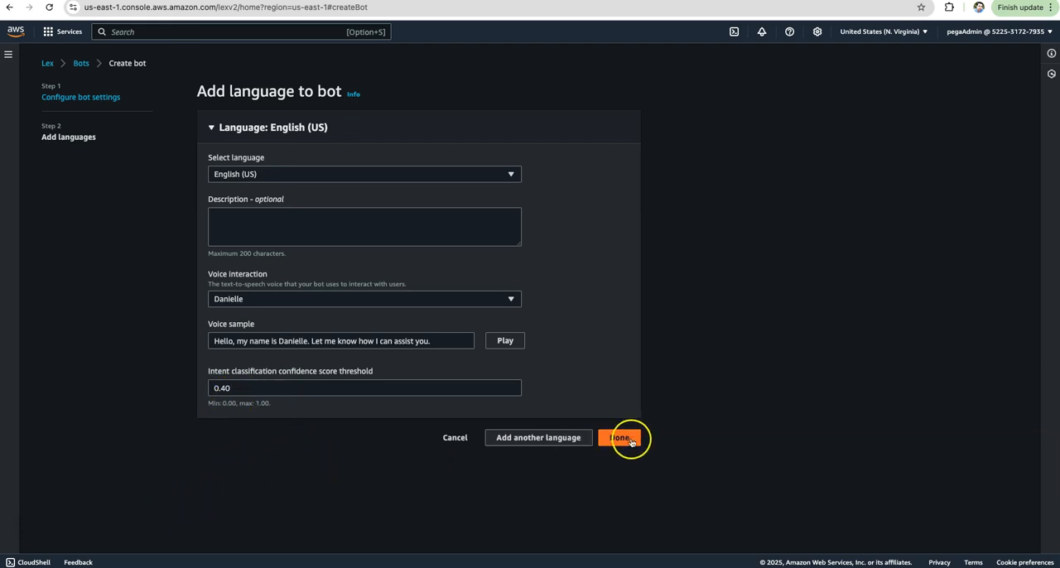
left_click(621, 438)
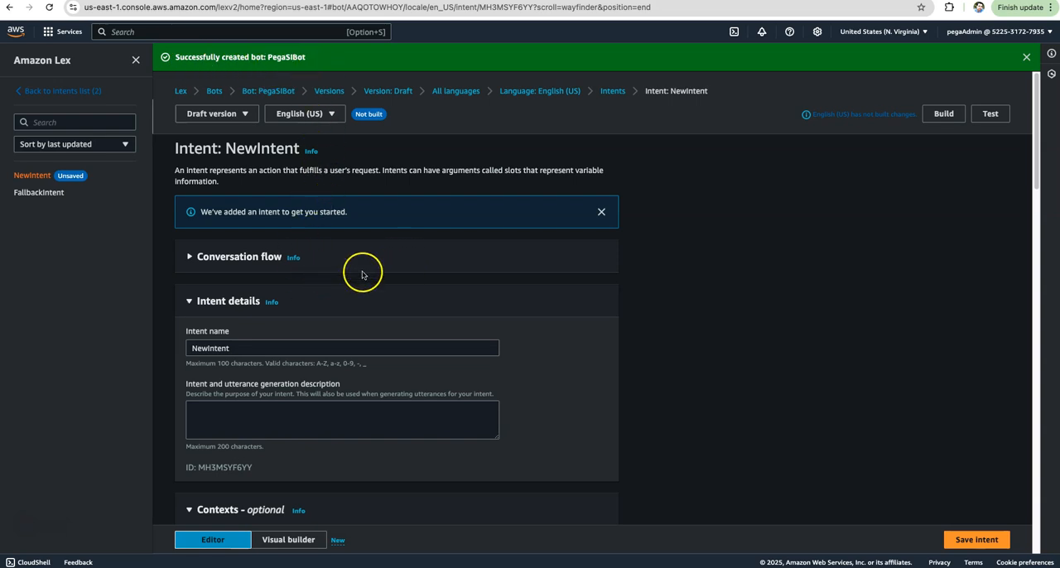
Rename the bot's starter intent to WelcomeIntent.
scroll(364, 274, "down", 1)
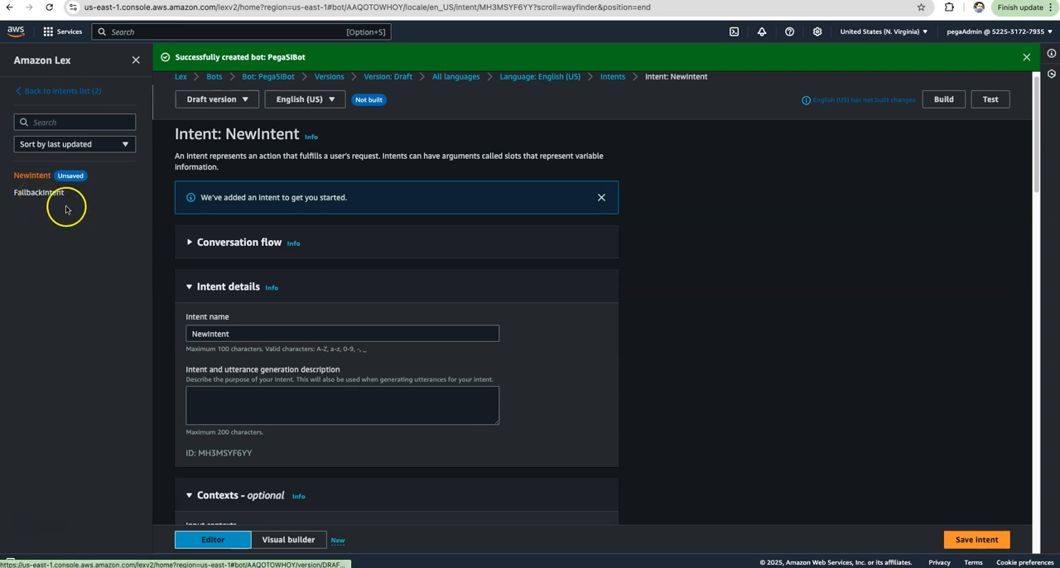
left_click(241, 335)
left_click(364, 339)
key("BackSpace")
key("BackSpace")
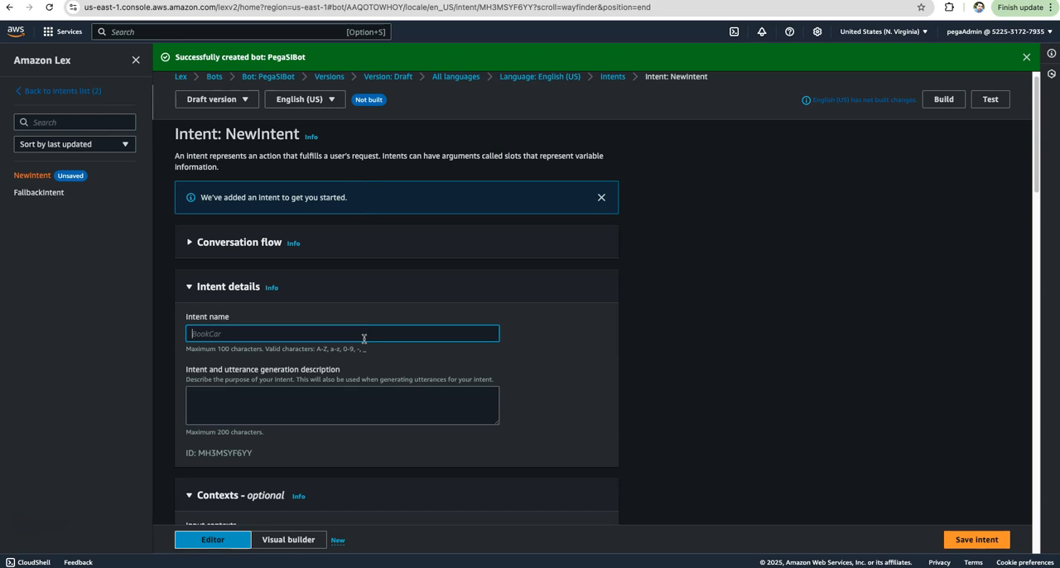
type("WelcomeIntent")
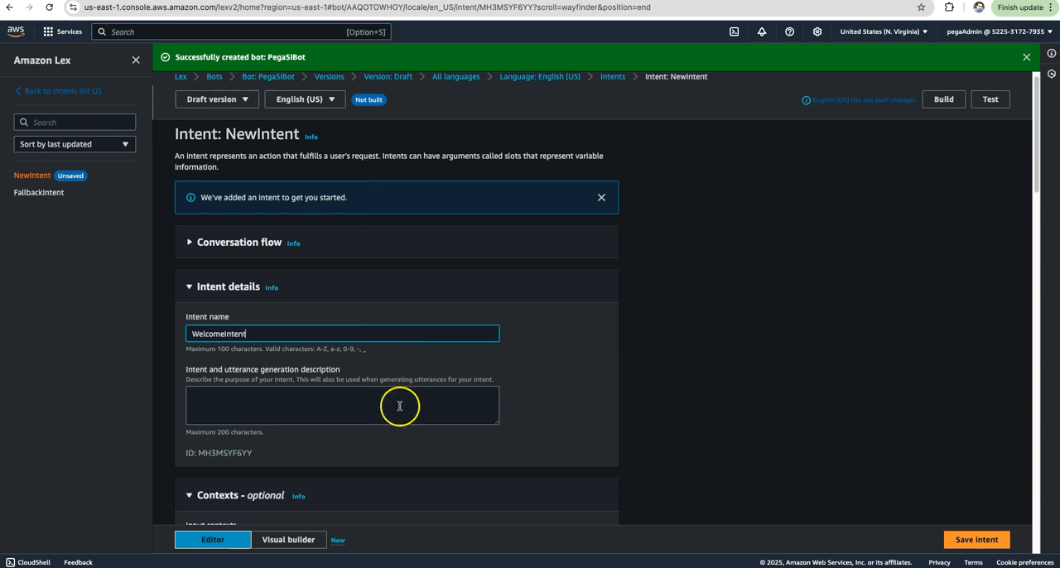
Leave the intent's description and contexts empty and collapse the optional Contexts section.
left_click(331, 395)
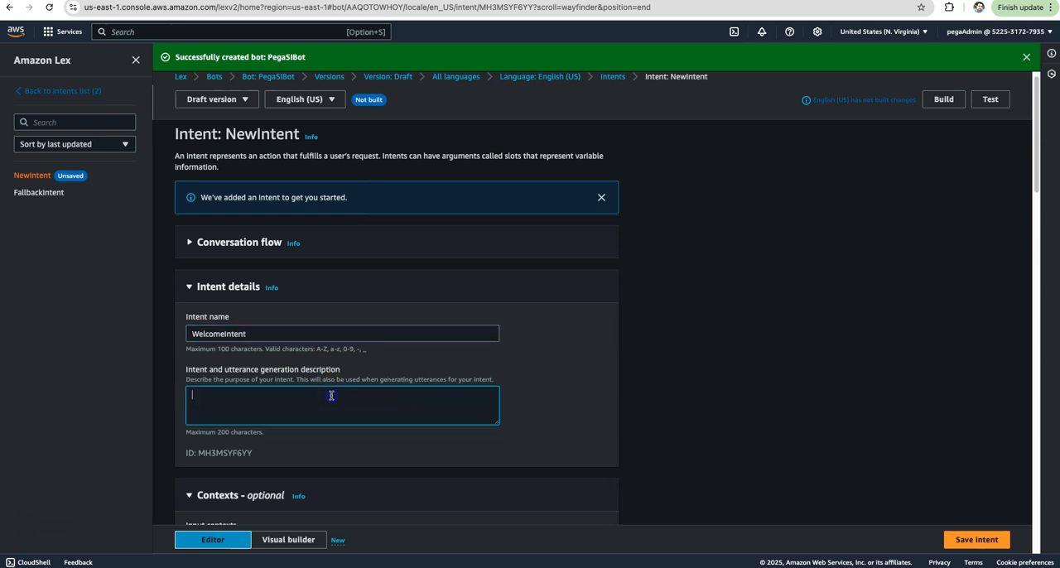
scroll(341, 402, "down", 3)
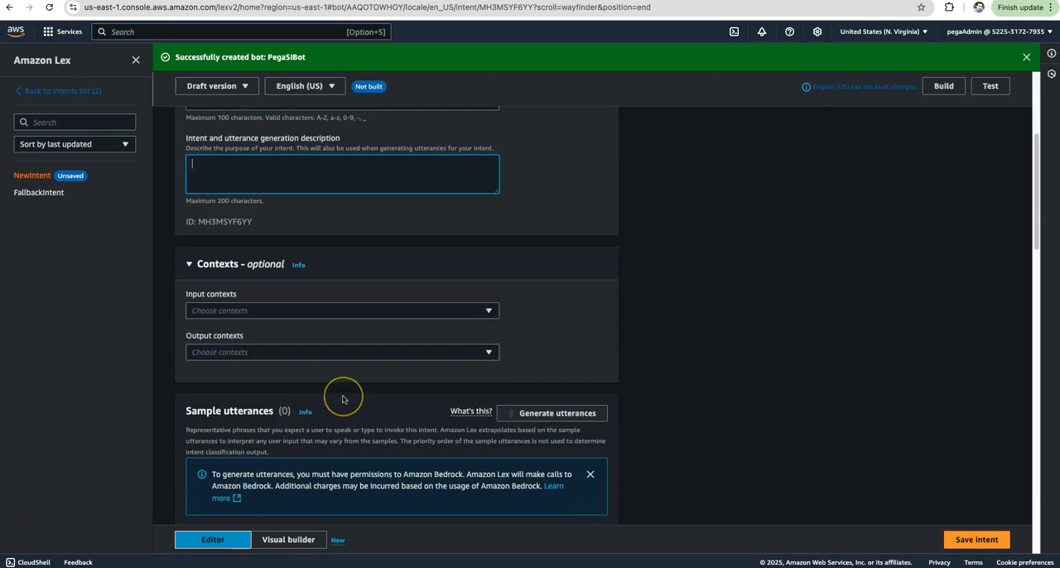
left_click(254, 311)
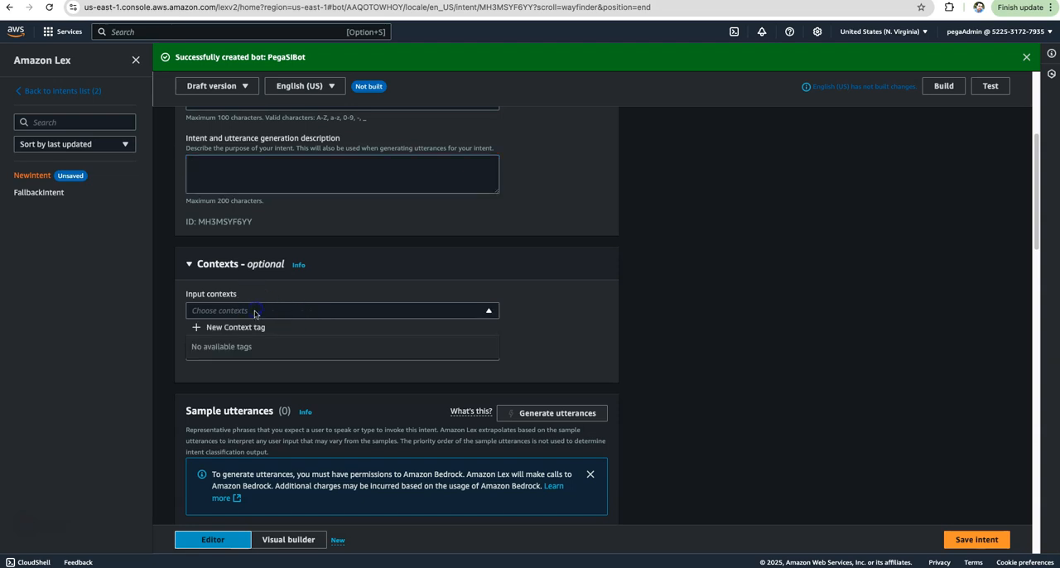
left_click(395, 271)
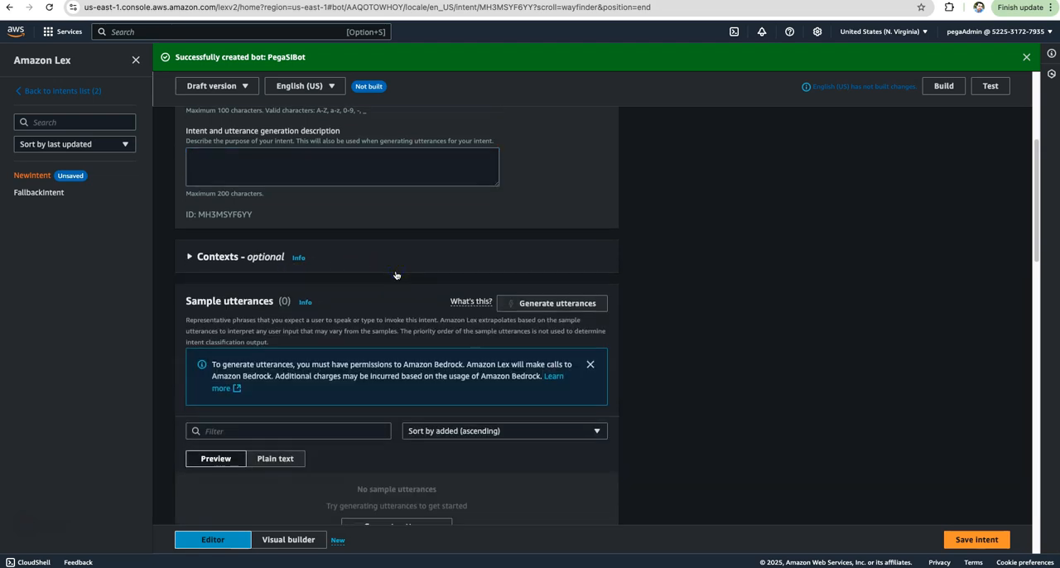
Add the sample utterances hi and hello to the intent.
scroll(396, 275, "down", 2)
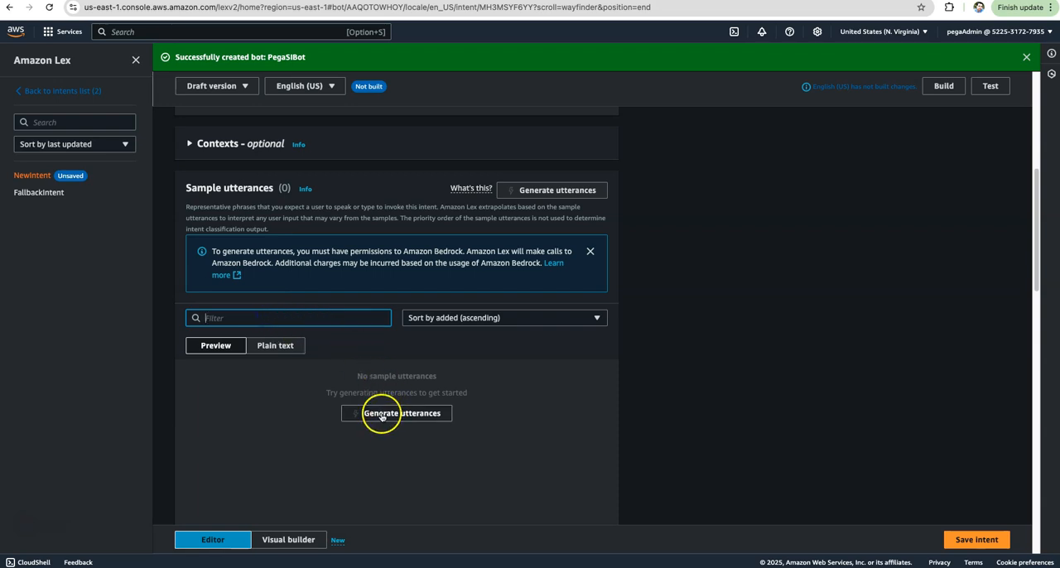
scroll(390, 410, "down", 3)
left_click(254, 321)
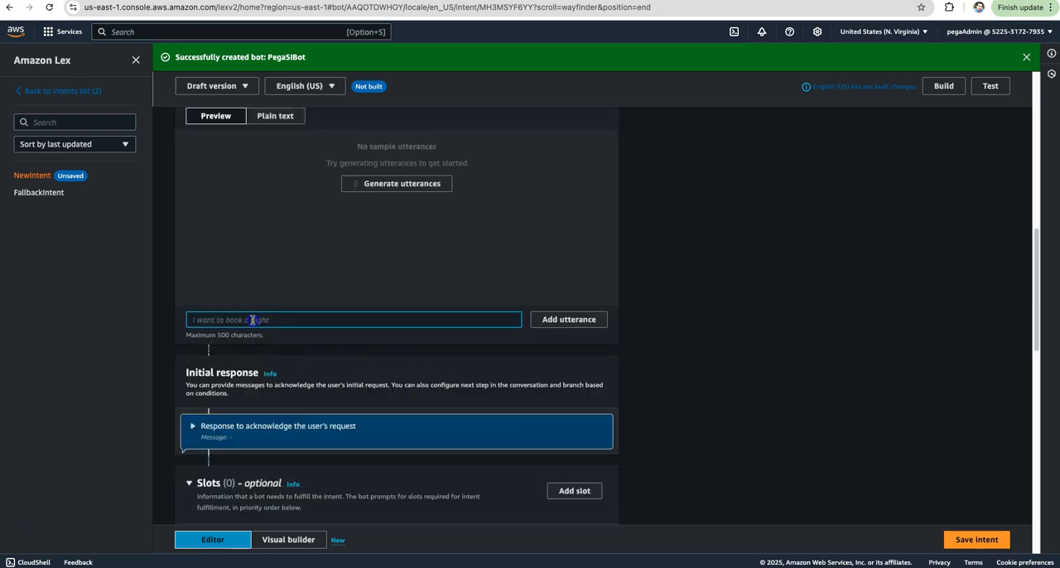
scroll(377, 303, "up", 2)
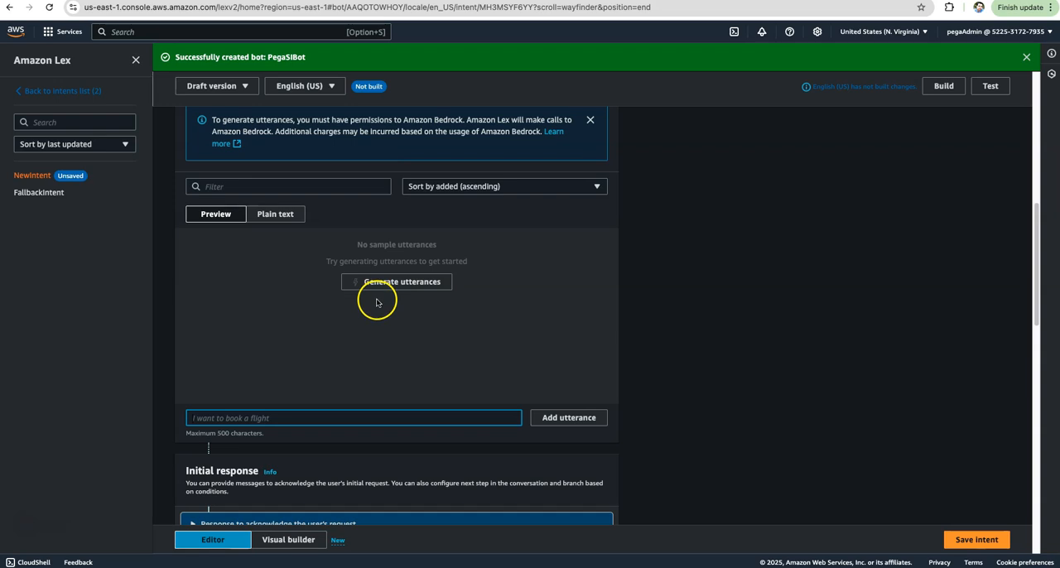
scroll(406, 330, "down", 1)
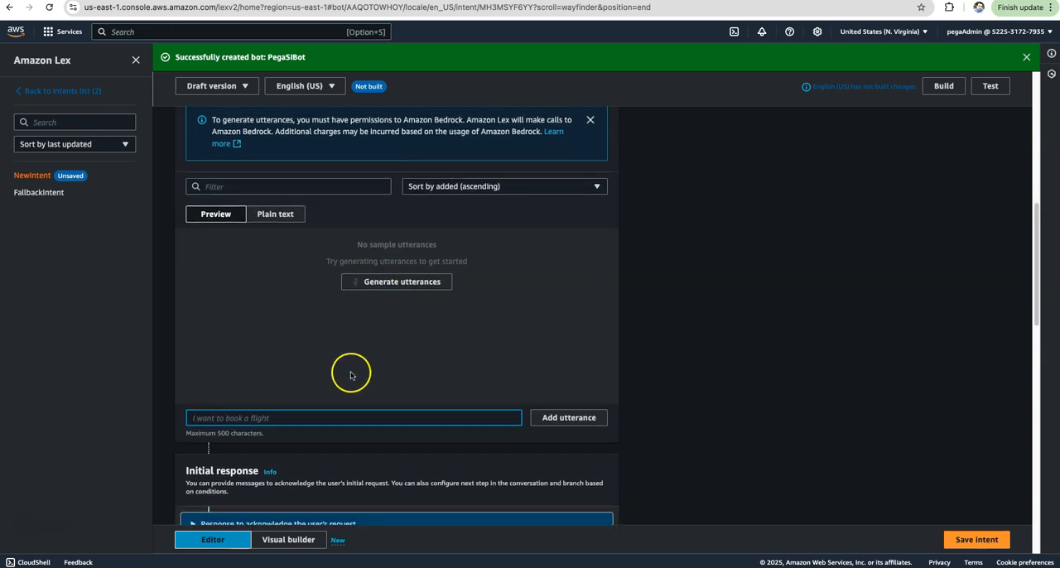
left_click(311, 417)
type("hi")
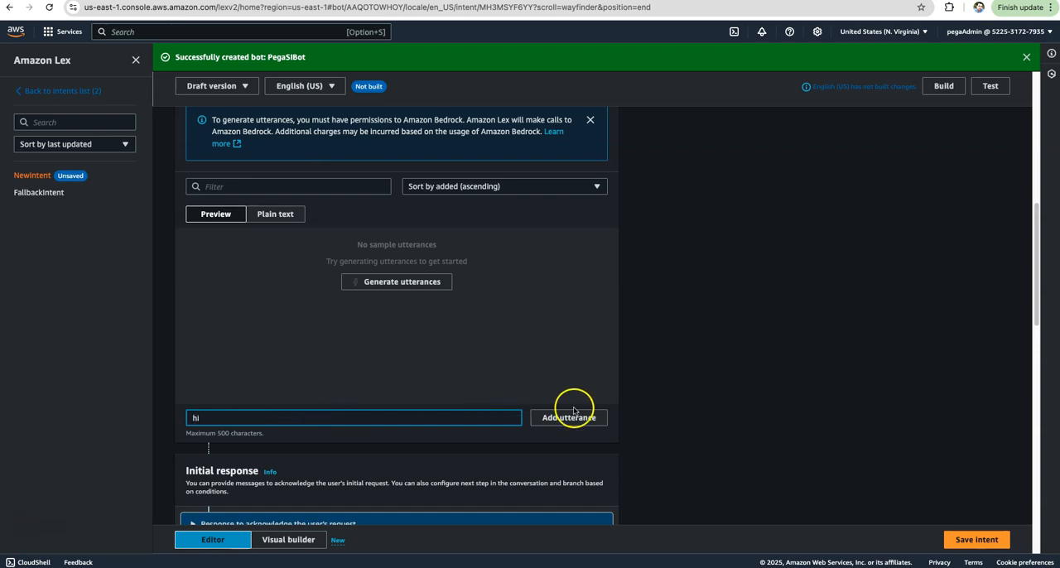
left_click(563, 418)
left_click(314, 415)
type("hello")
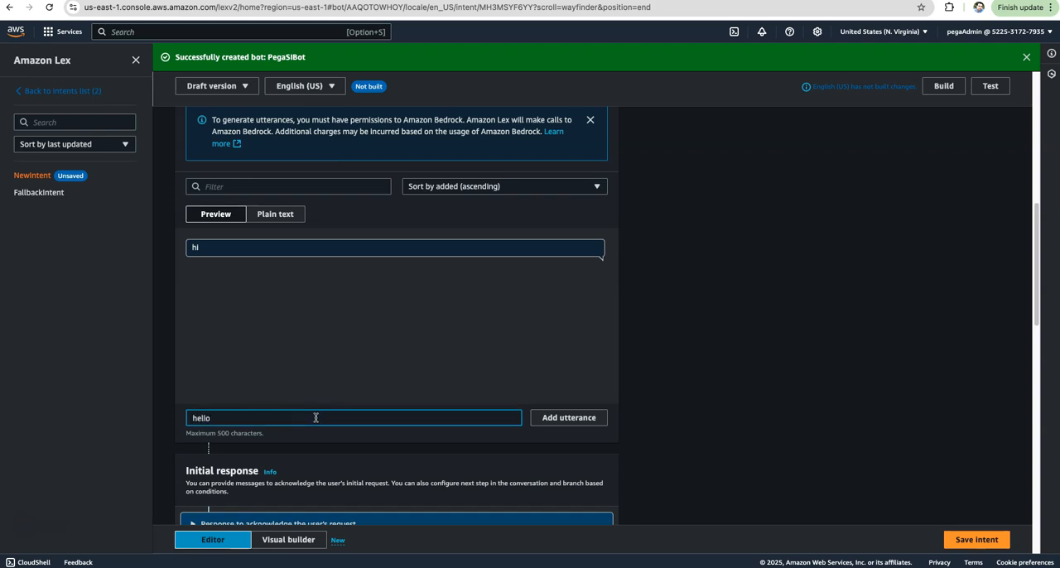
left_click(566, 418)
Set the intent's initial response message to "Hi , how can I help you?".
scroll(464, 331, "down", 5)
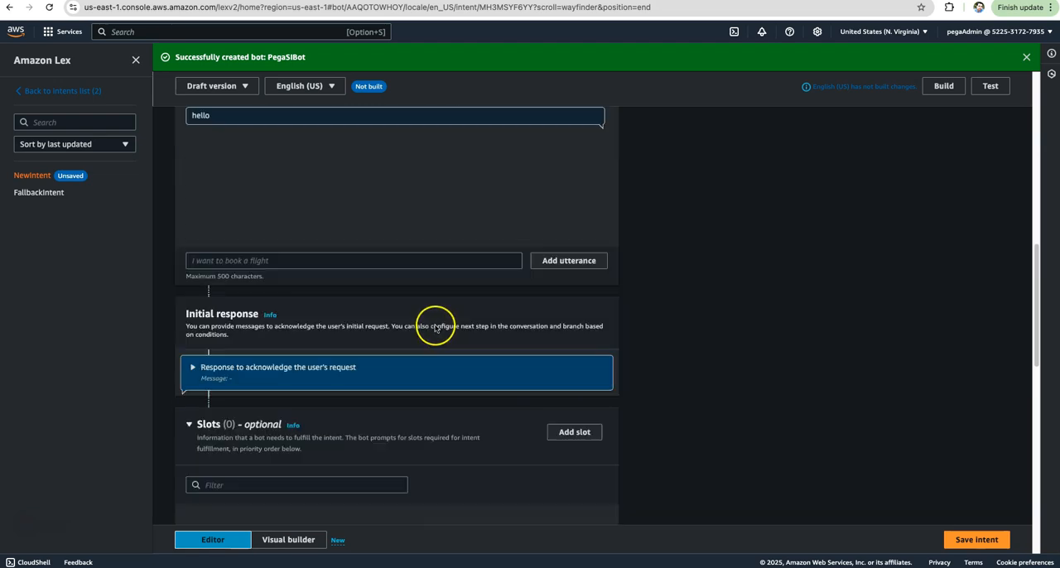
left_click(192, 320)
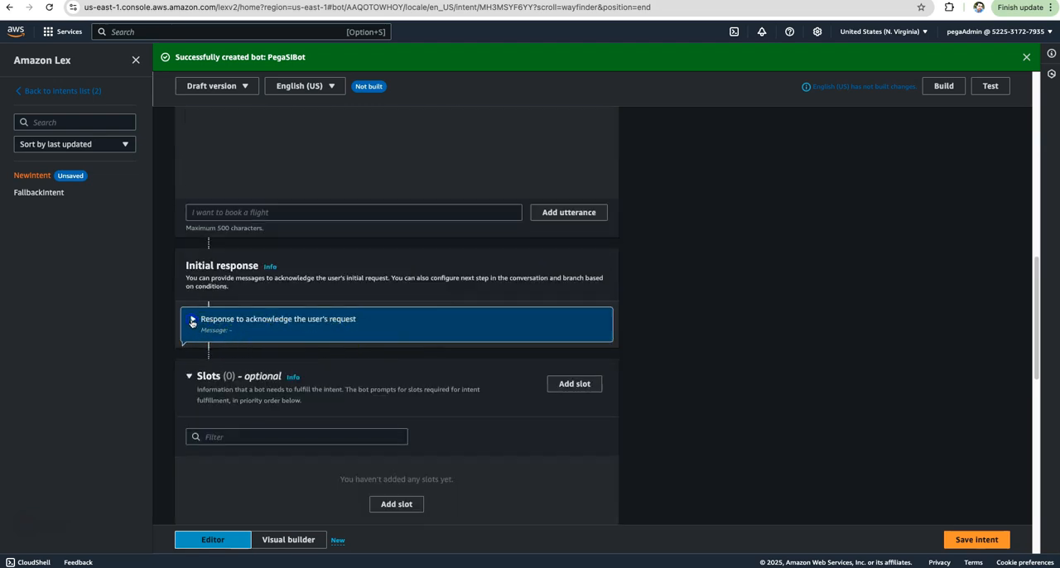
left_click(235, 323)
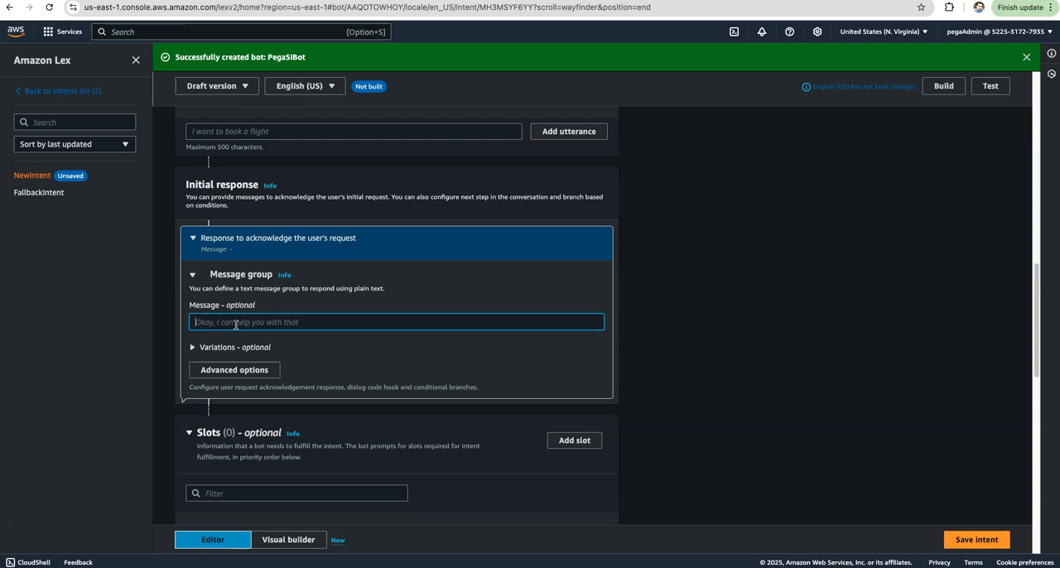
type("Hi")
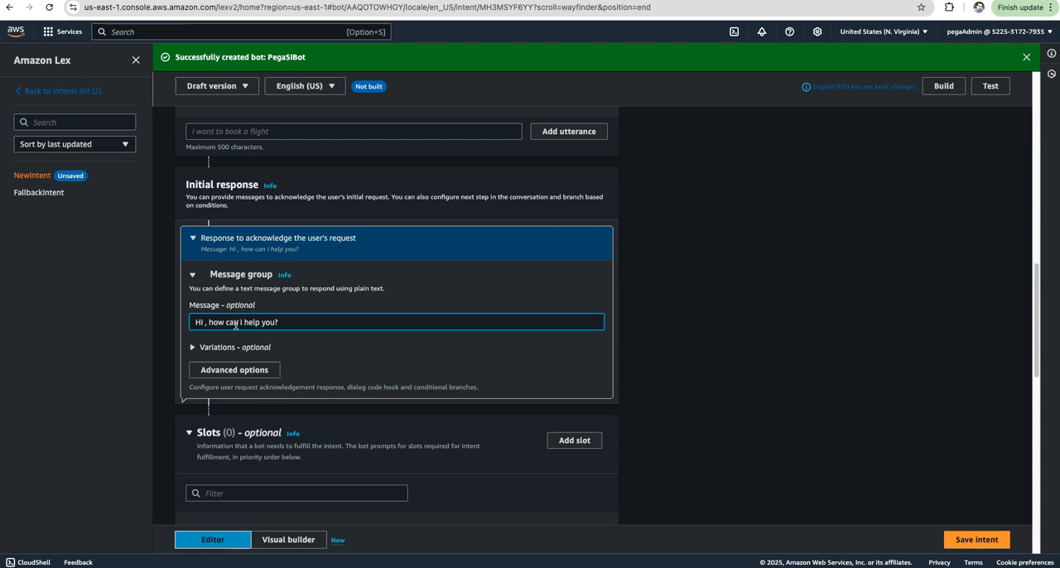
Save the WelcomeIntent and build the bot's English (US) language.
scroll(326, 386, "down", 3)
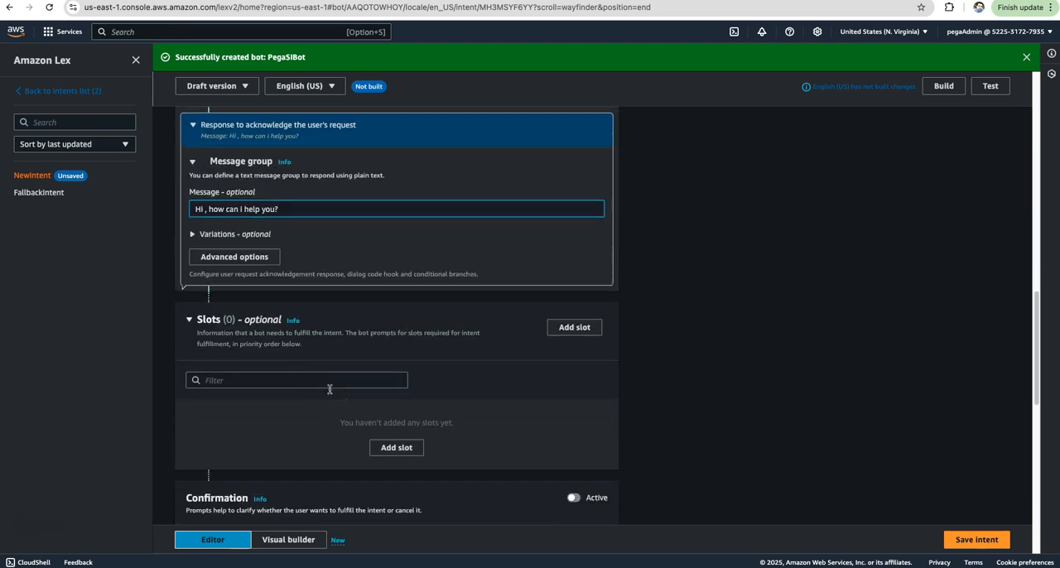
scroll(330, 389, "down", 5)
scroll(330, 389, "down", 5)
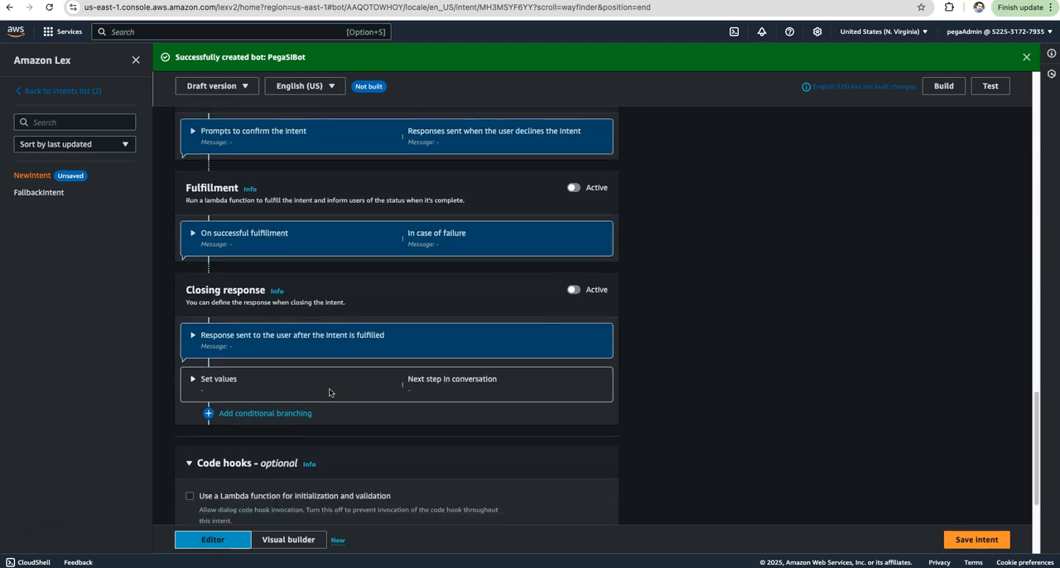
scroll(330, 391, "up", 20)
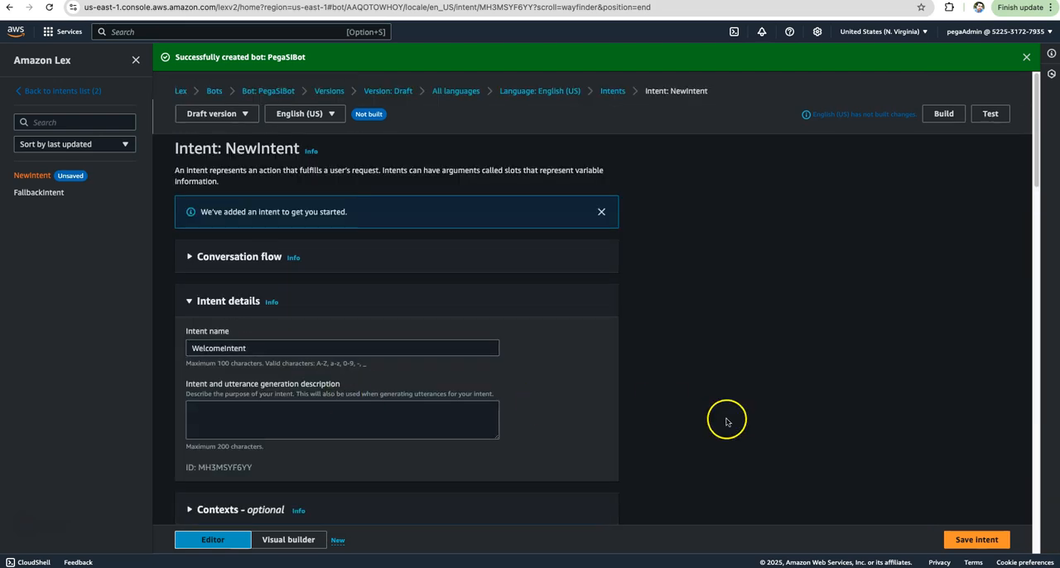
left_click(962, 542)
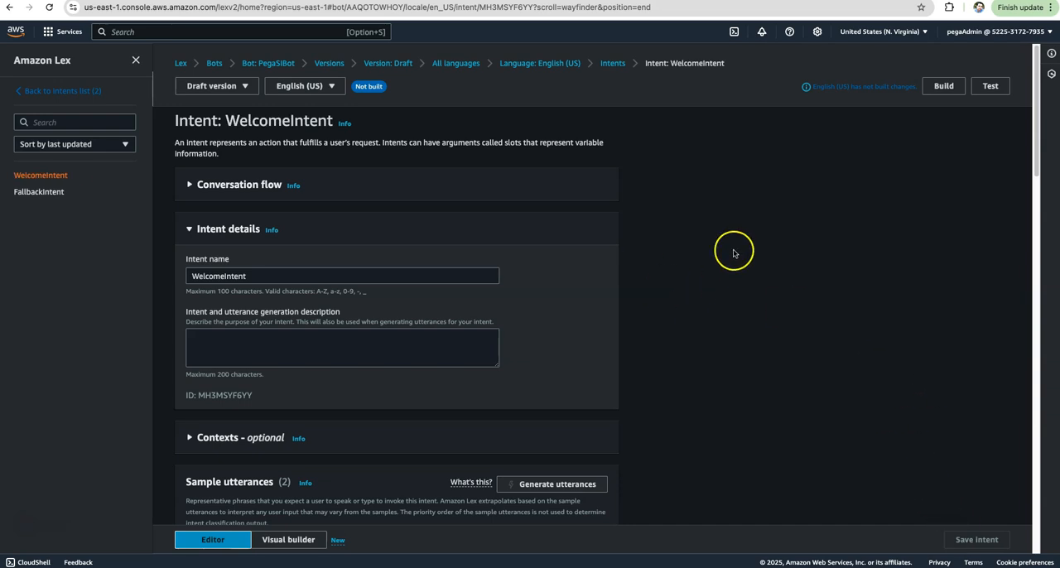
left_click(947, 91)
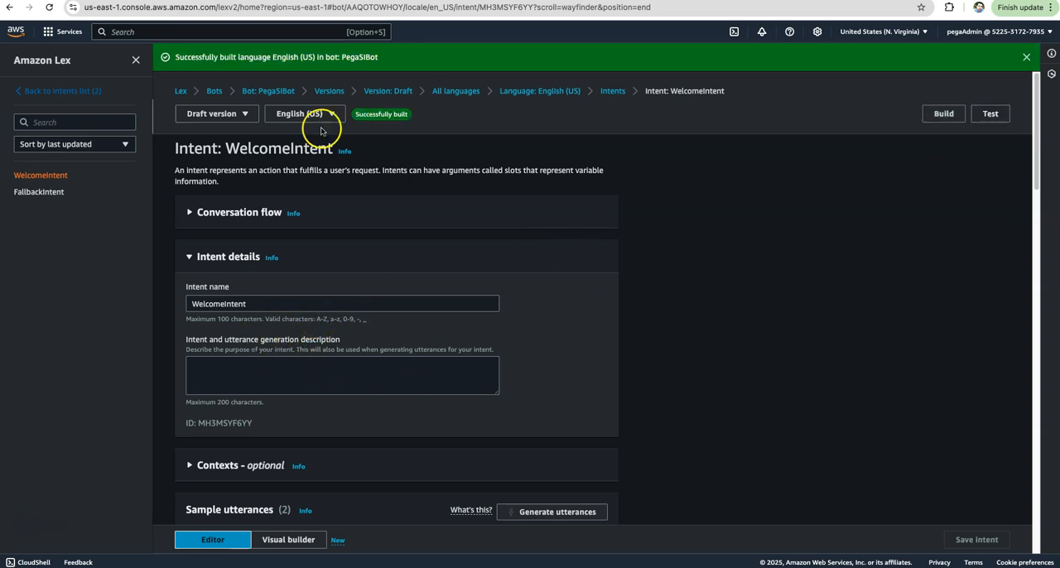
Test the draft bot by sending the messages hi, howdy and hello, and close the test chat.
left_click(989, 114)
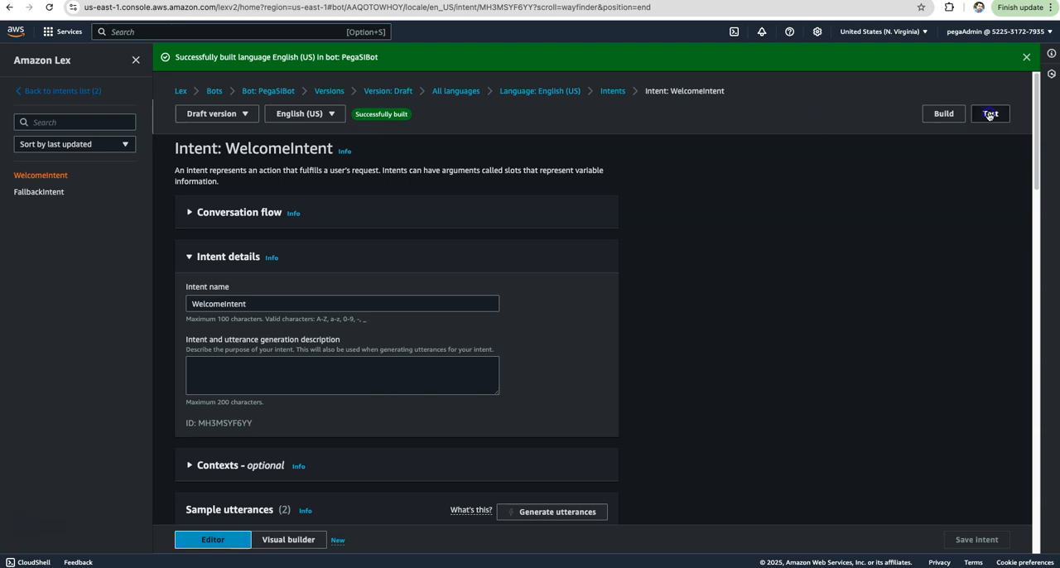
left_click(893, 513)
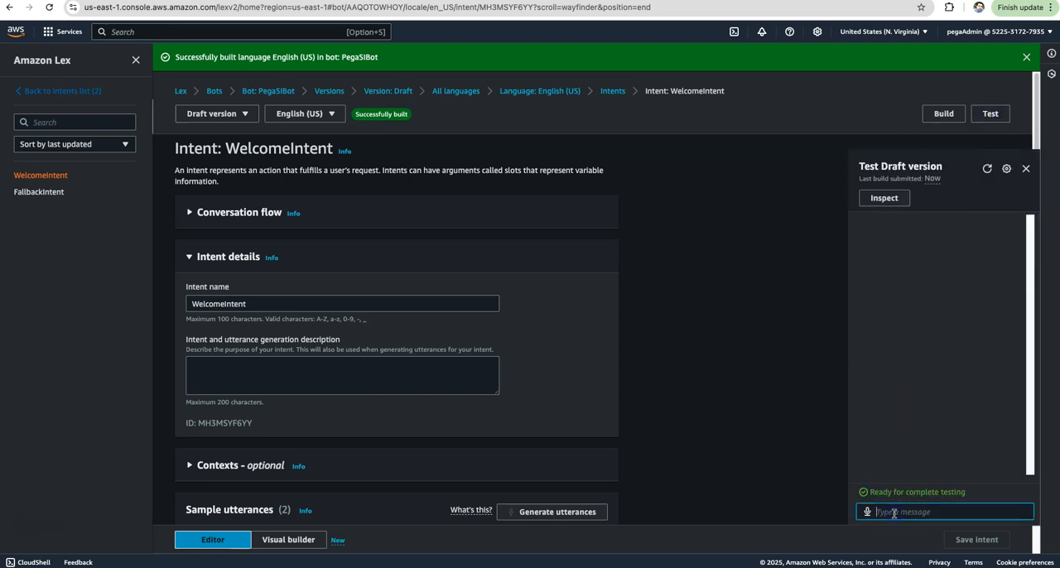
type("hi")
key("Return")
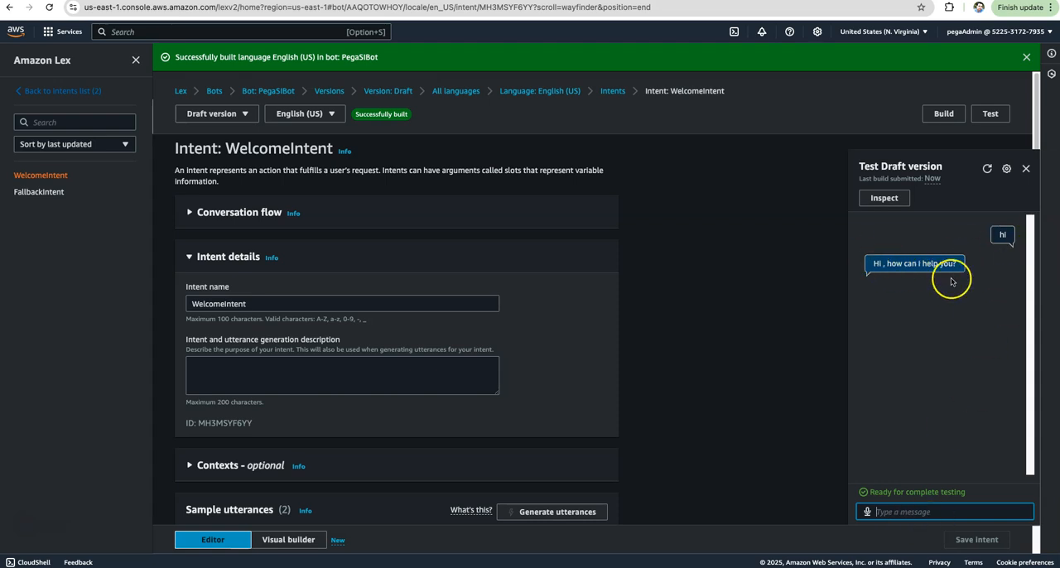
left_click(897, 507)
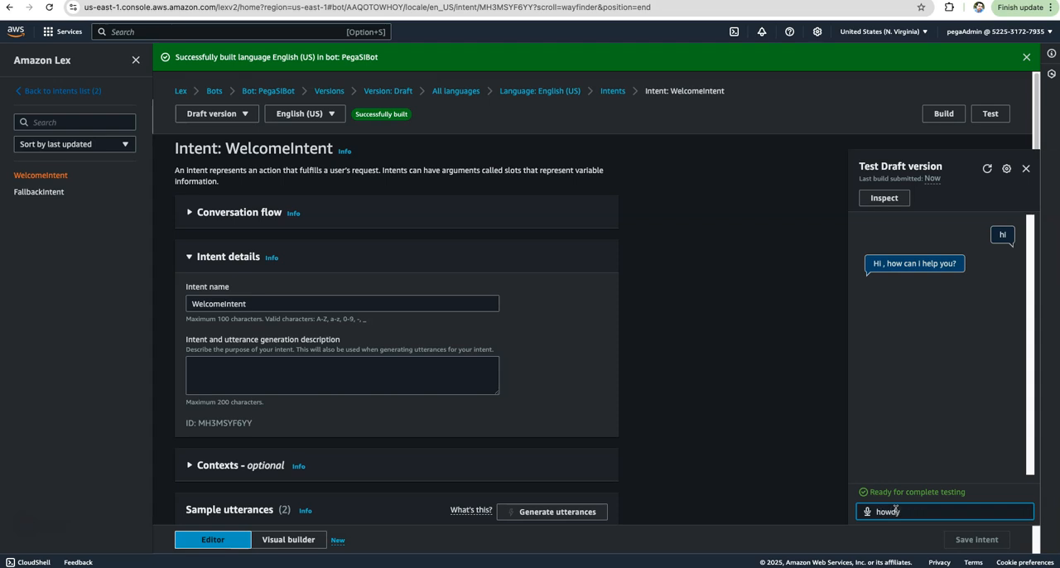
type("howdy")
key("Return")
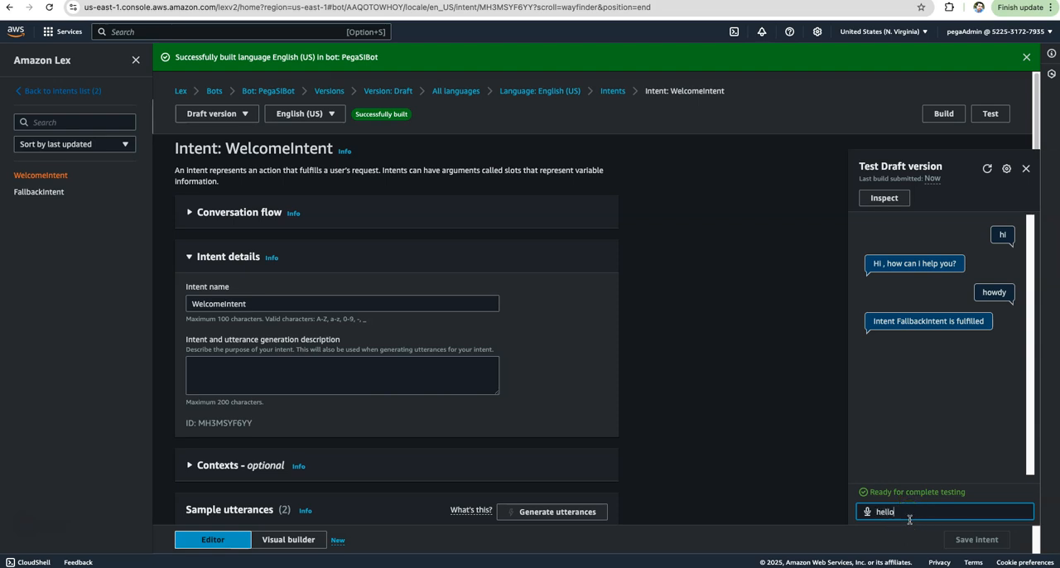
key("Return")
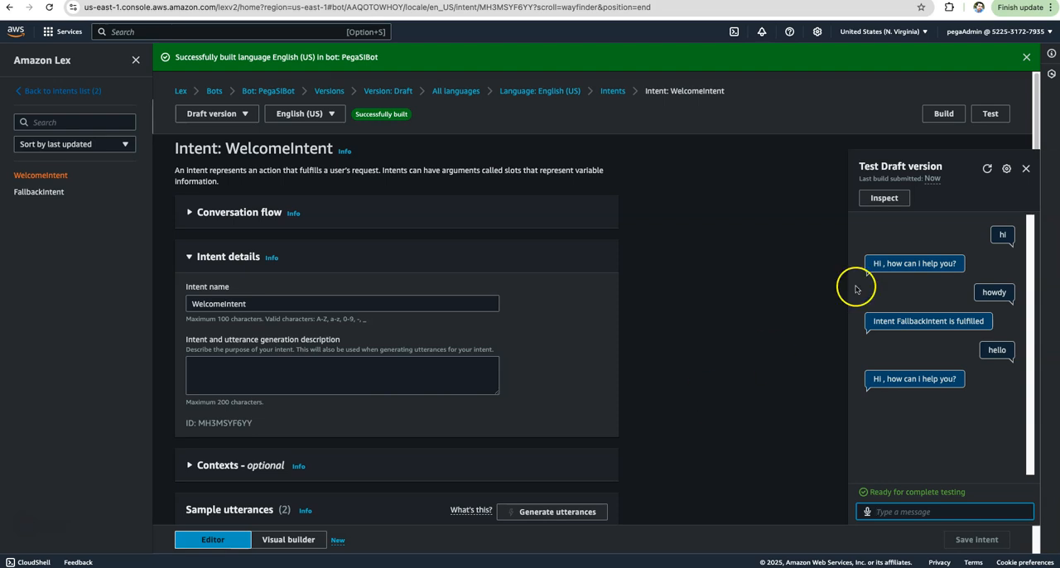
left_click(1027, 169)
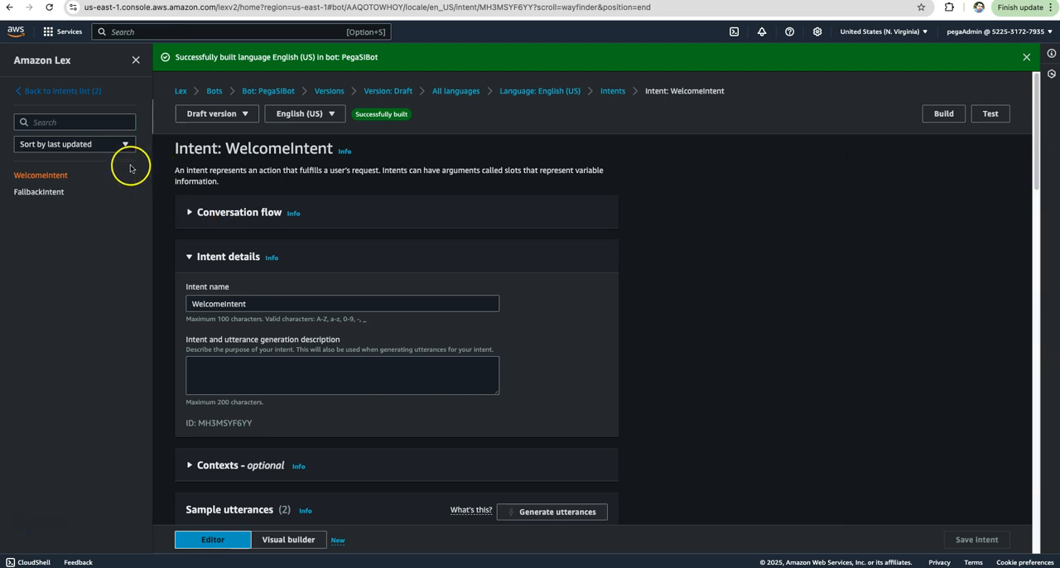
Add the built-in intent AMAZON.QnAIntent - GenAI feature to the bot with the name pegaSIIntent.
left_click(28, 93)
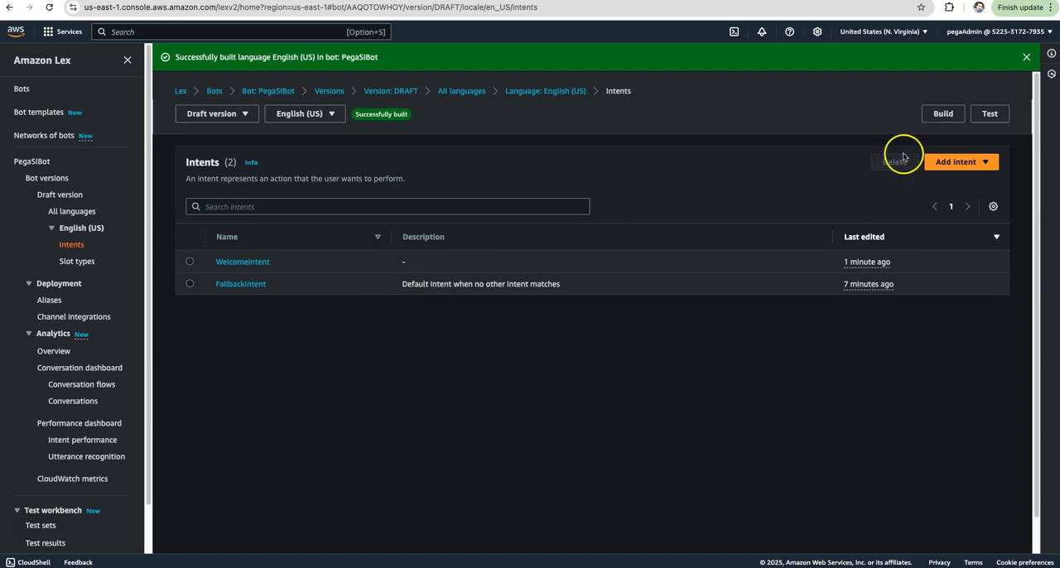
left_click(949, 163)
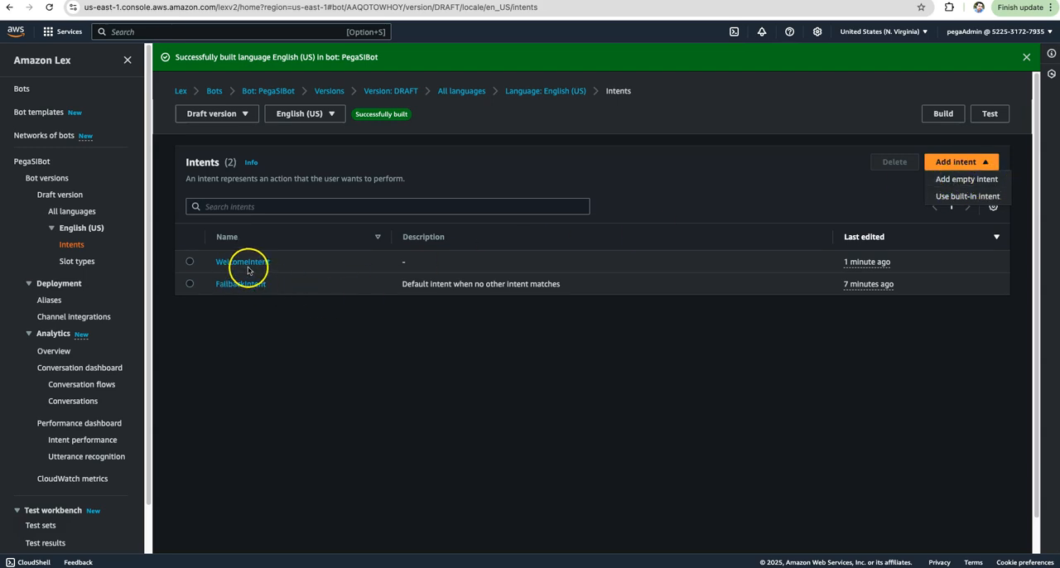
left_click(954, 200)
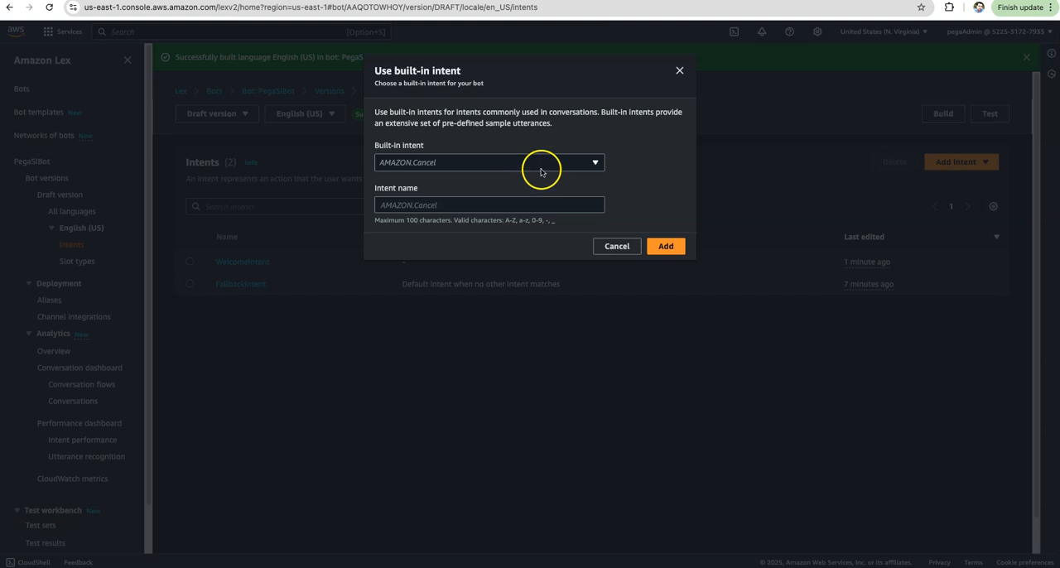
left_click(594, 163)
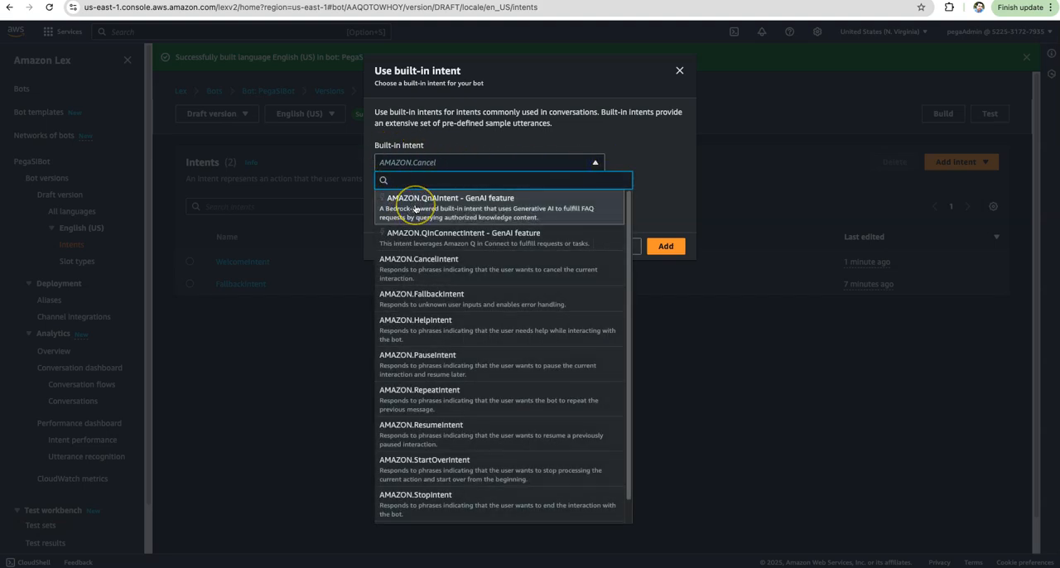
left_click(471, 212)
left_click(424, 207)
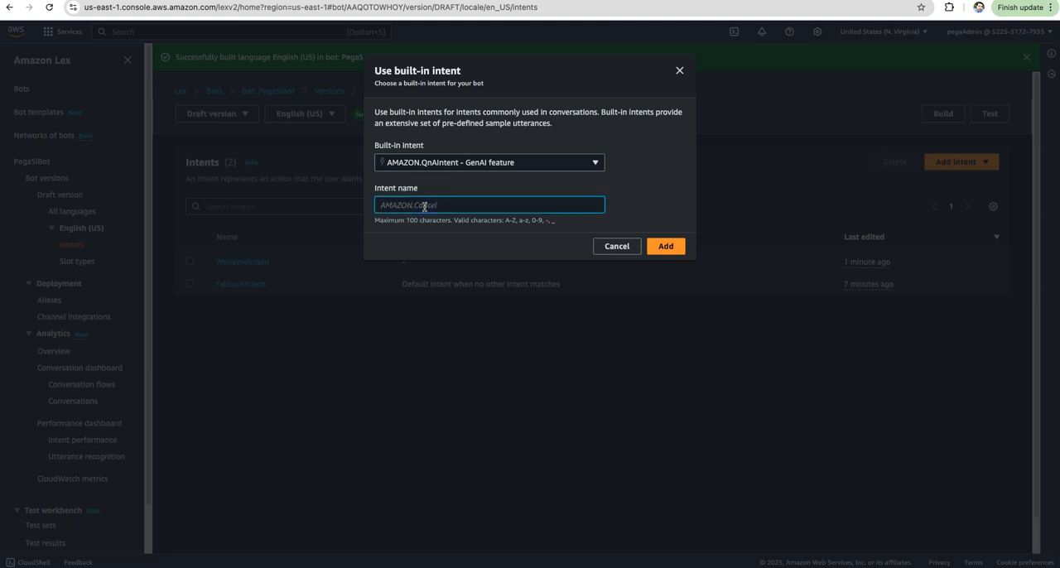
type("P")
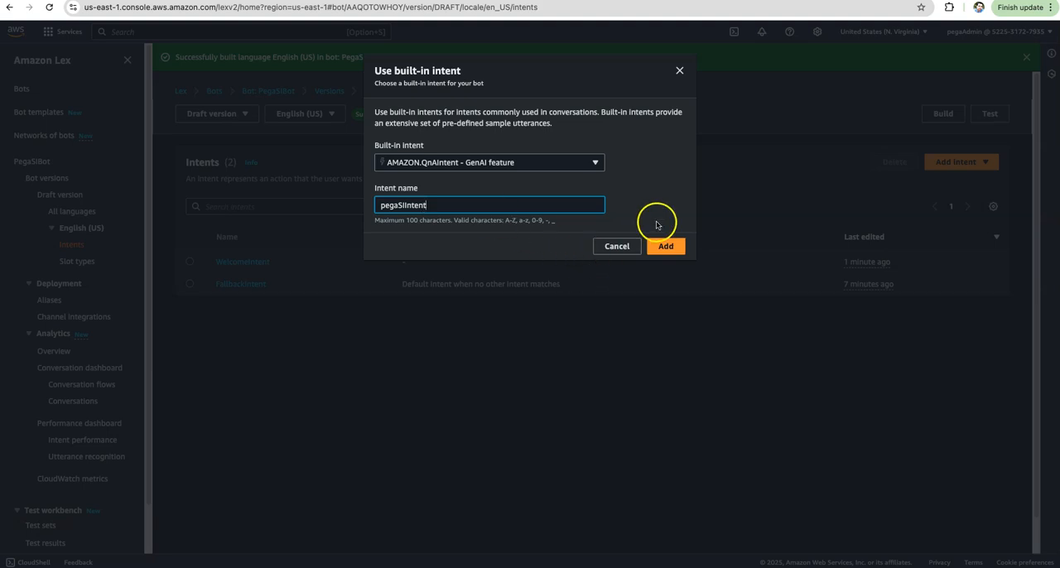
left_click(670, 248)
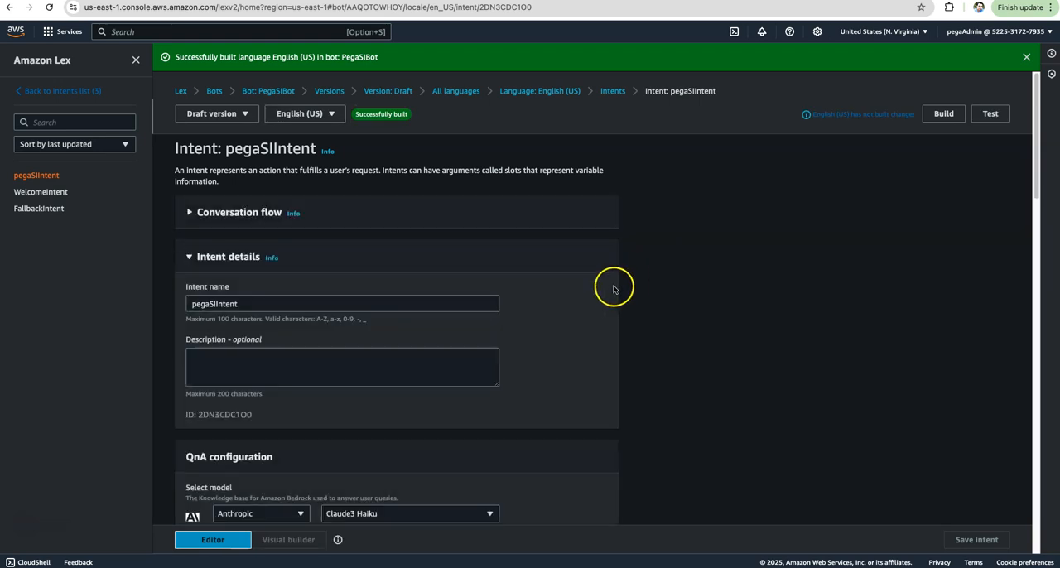
Examine the new intent's QnA configuration, including the model, the knowledge store choices and the Bedrock knowledge base ID field.
scroll(612, 290, "down", 2)
scroll(612, 291, "down", 3)
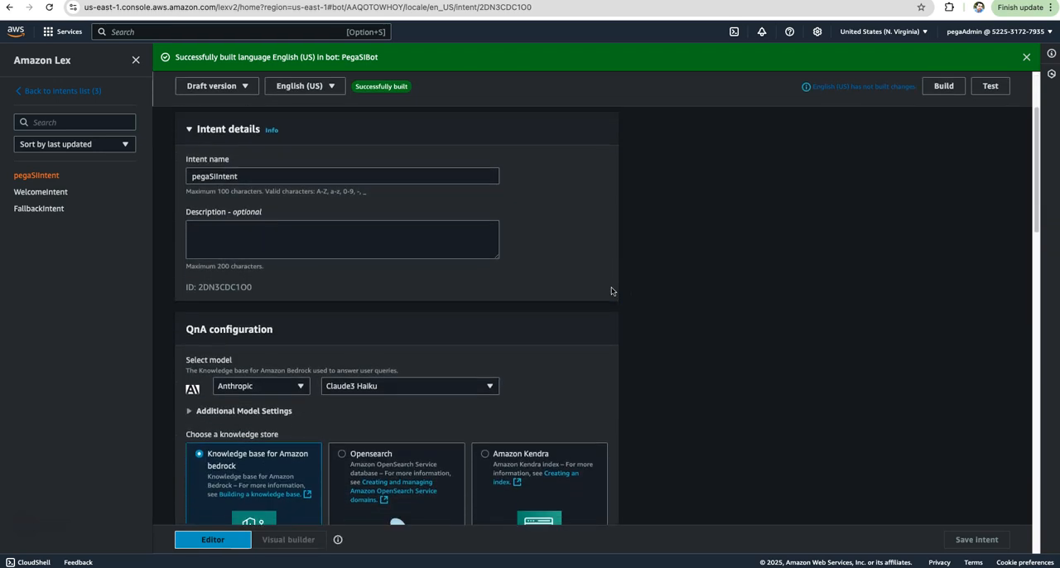
scroll(612, 290, "down", 2)
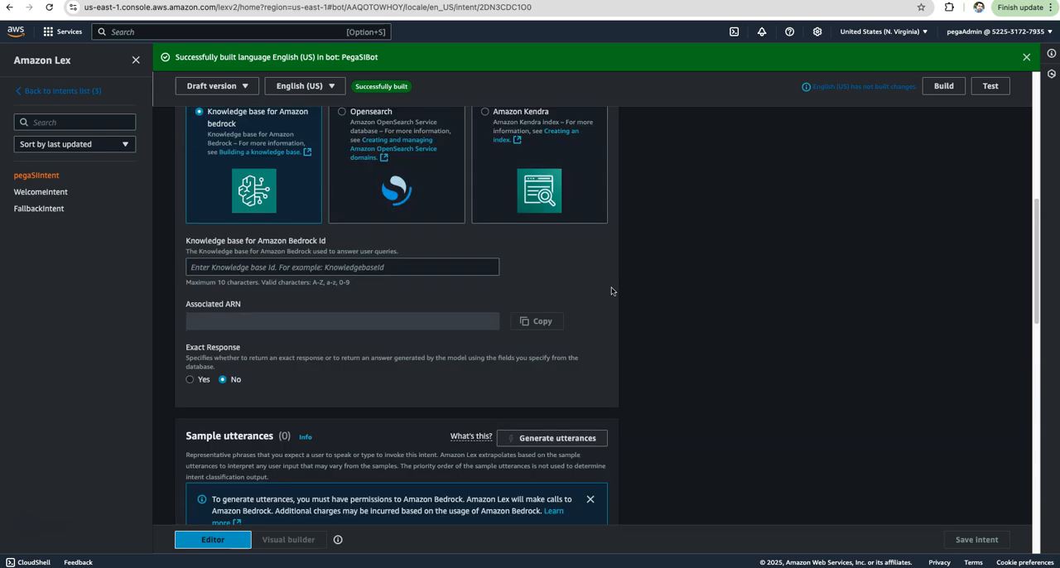
scroll(611, 291, "up", 1)
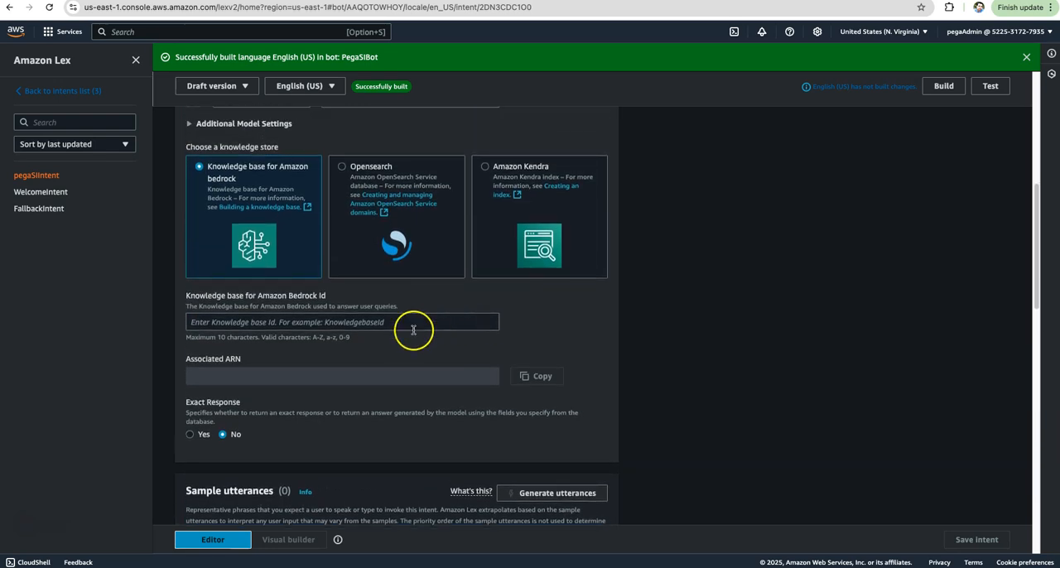
scroll(389, 325, "up", 5)
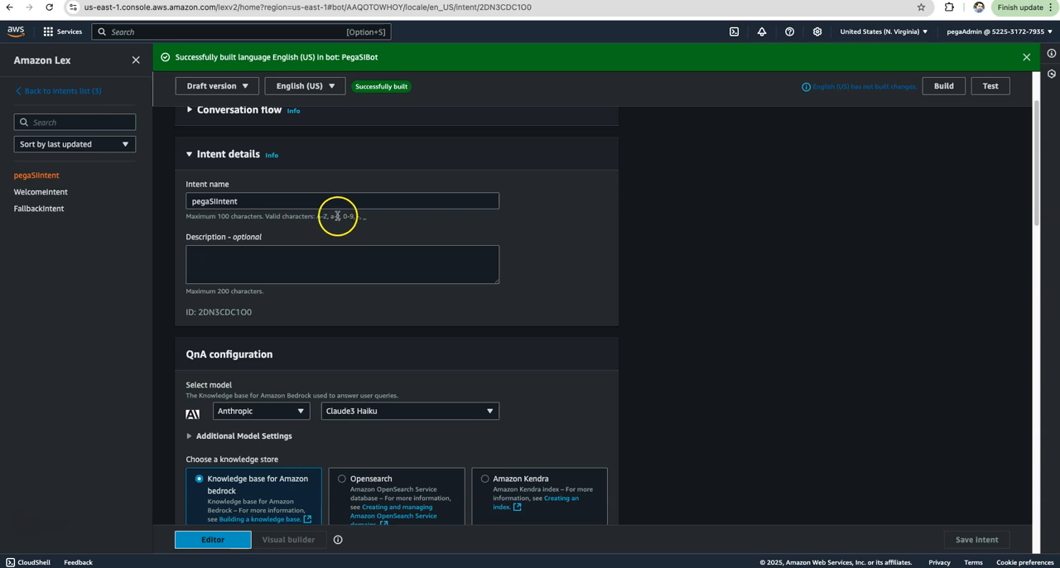
scroll(331, 224, "up", 2)
scroll(315, 314, "down", 2)
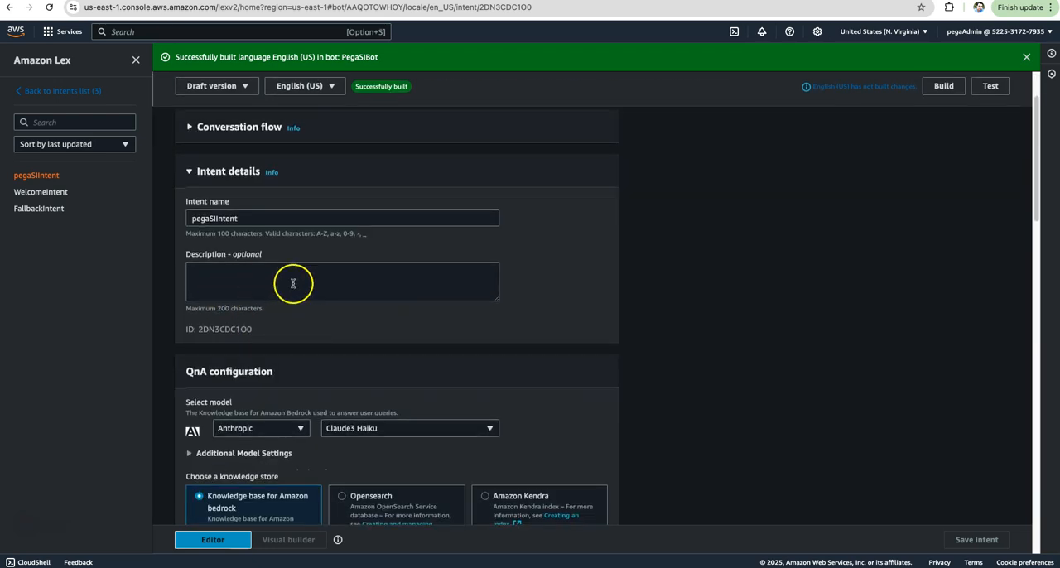
scroll(306, 286, "down", 3)
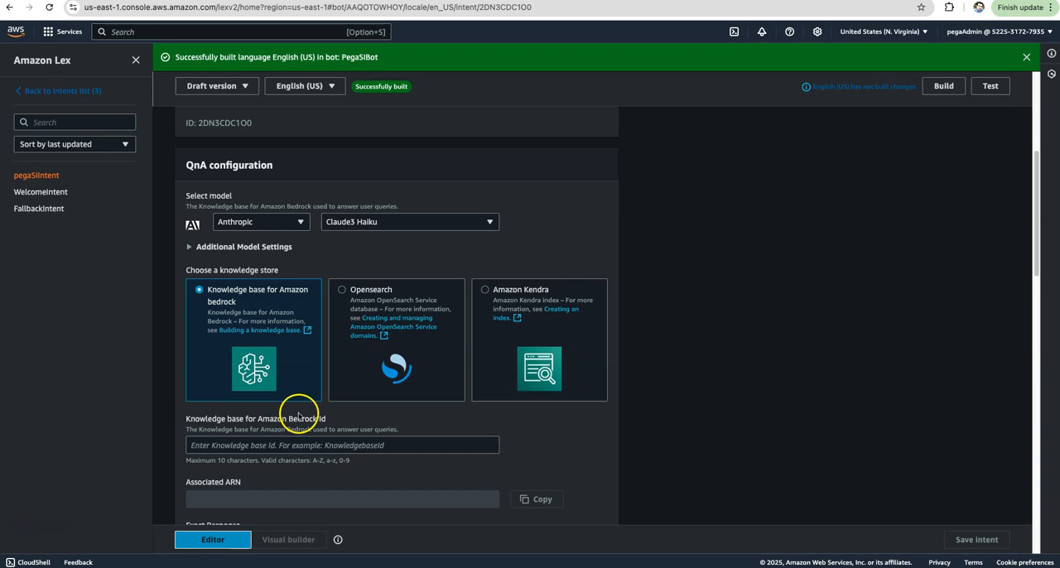
scroll(298, 414, "down", 1)
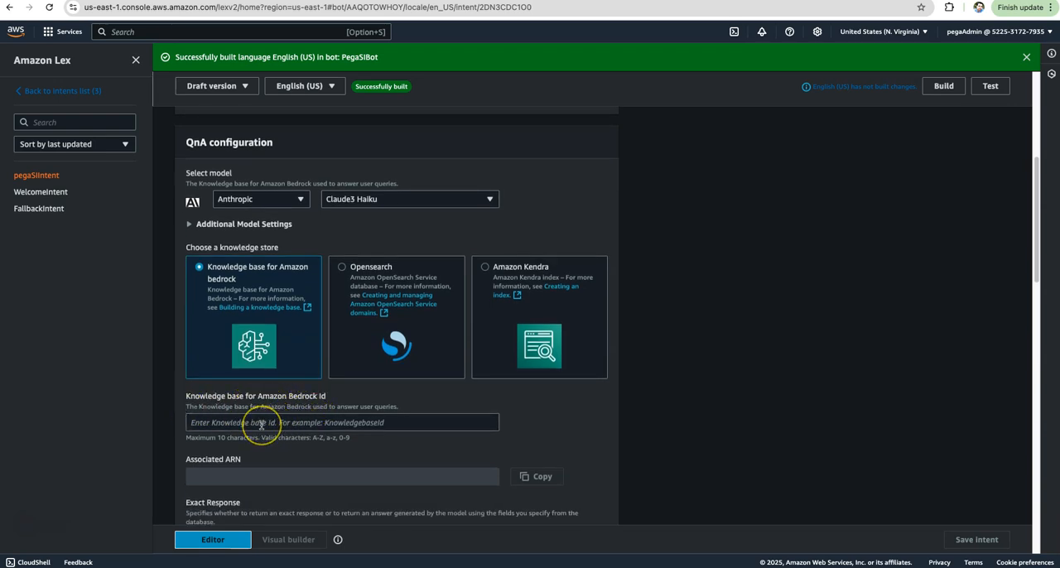
left_click(257, 424)
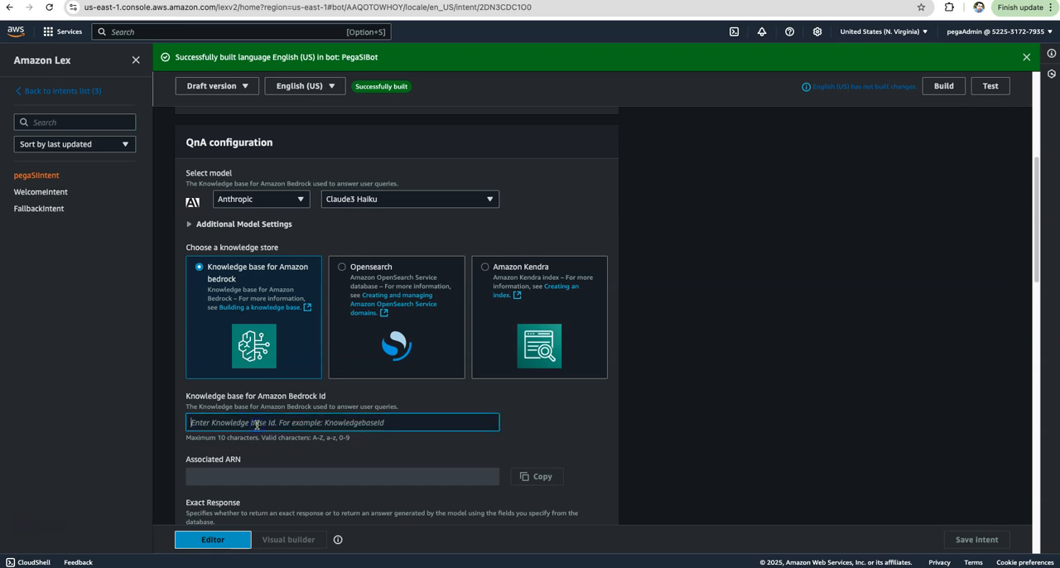
scroll(314, 407, "down", 1)
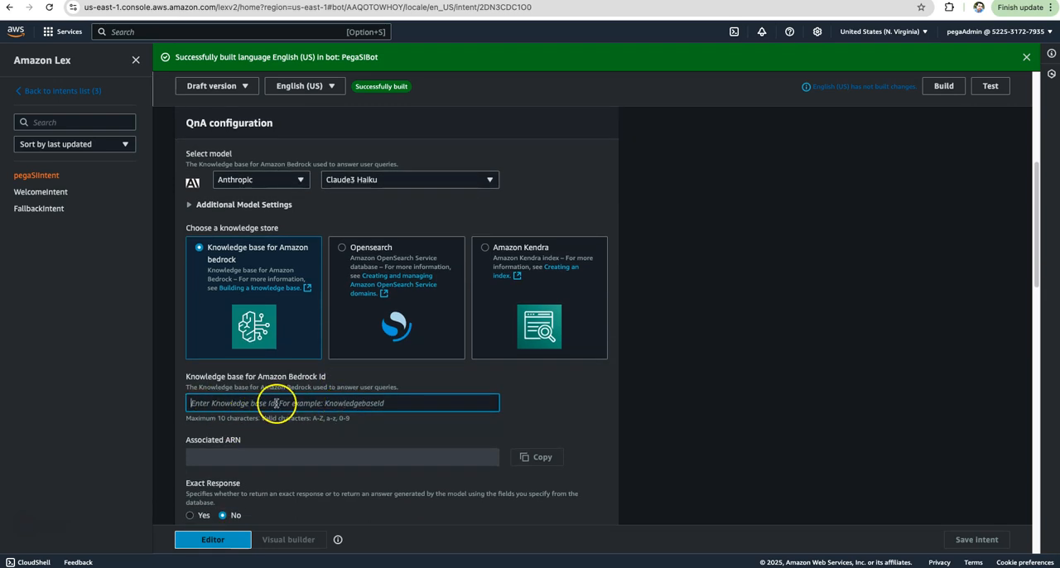
left_click(275, 402)
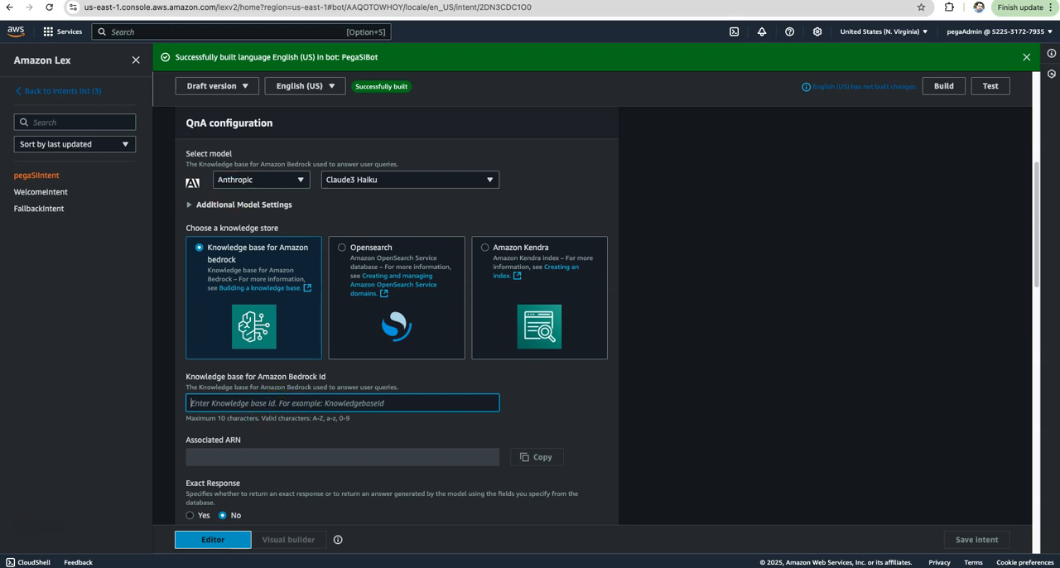
Duplicate the browser tab and open the Amazon Bedrock service in the copy.
right_click(116, 3)
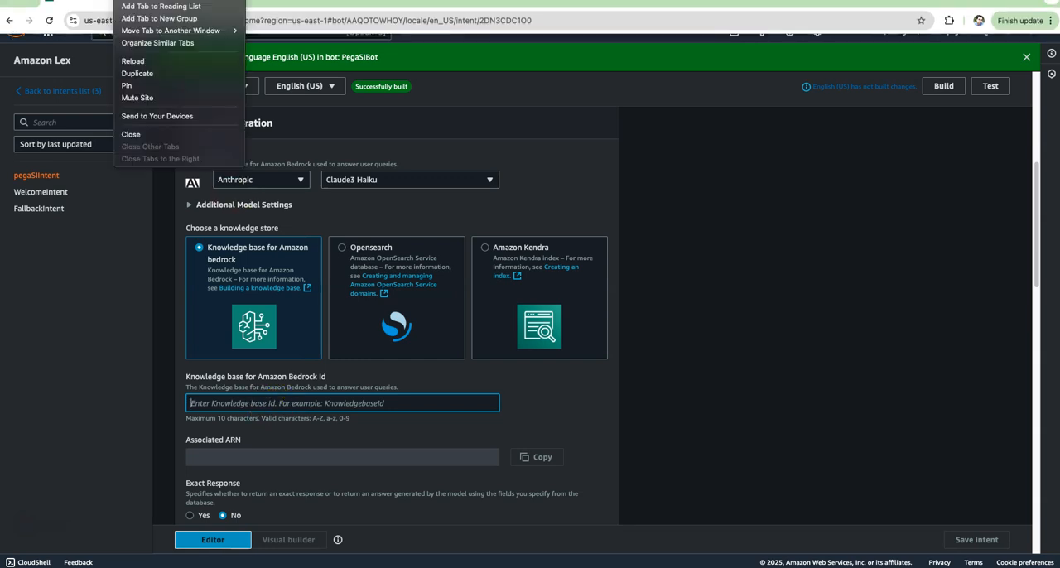
left_click(142, 73)
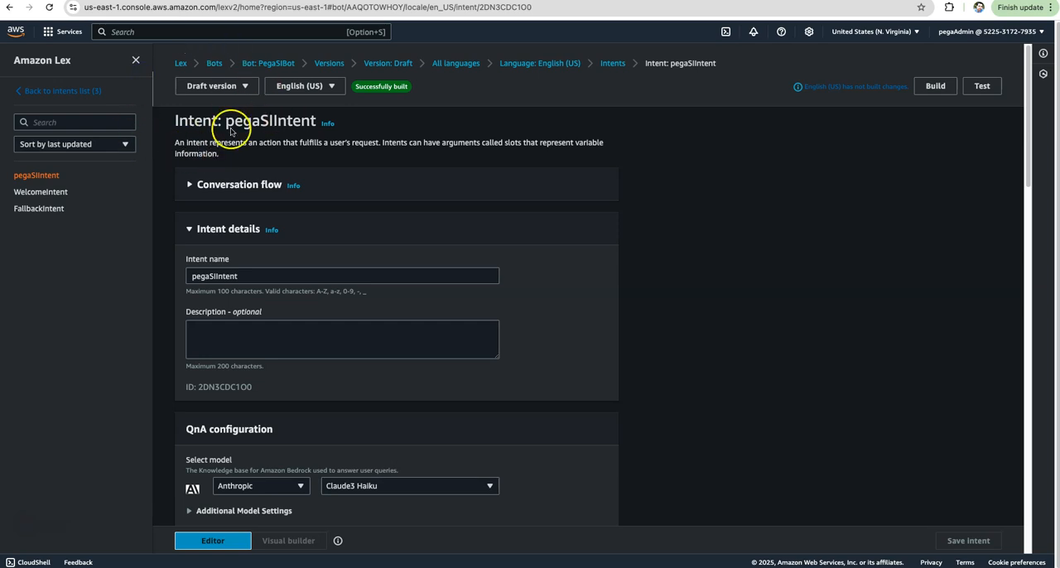
left_click(137, 32)
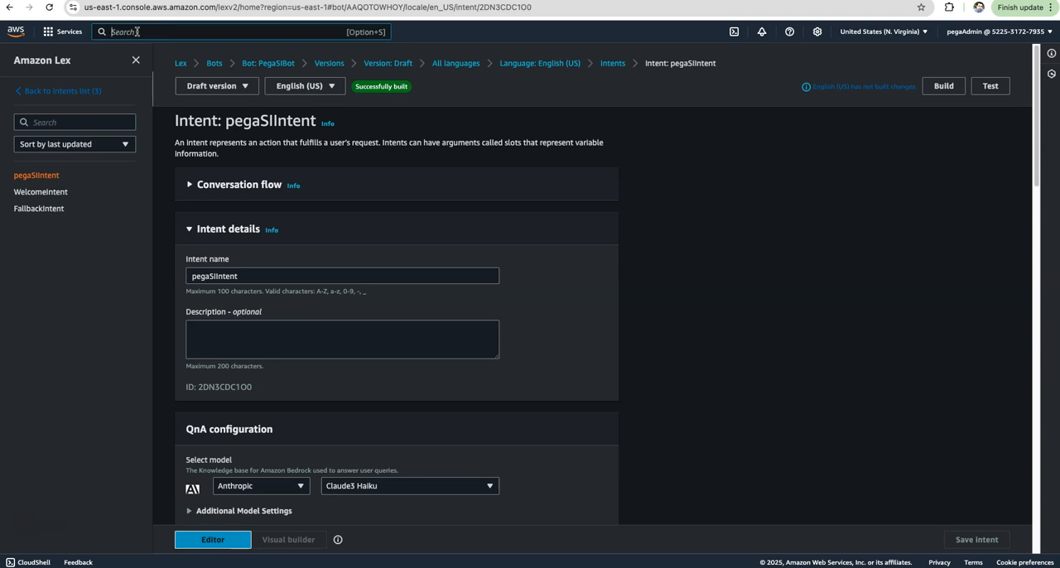
type("be")
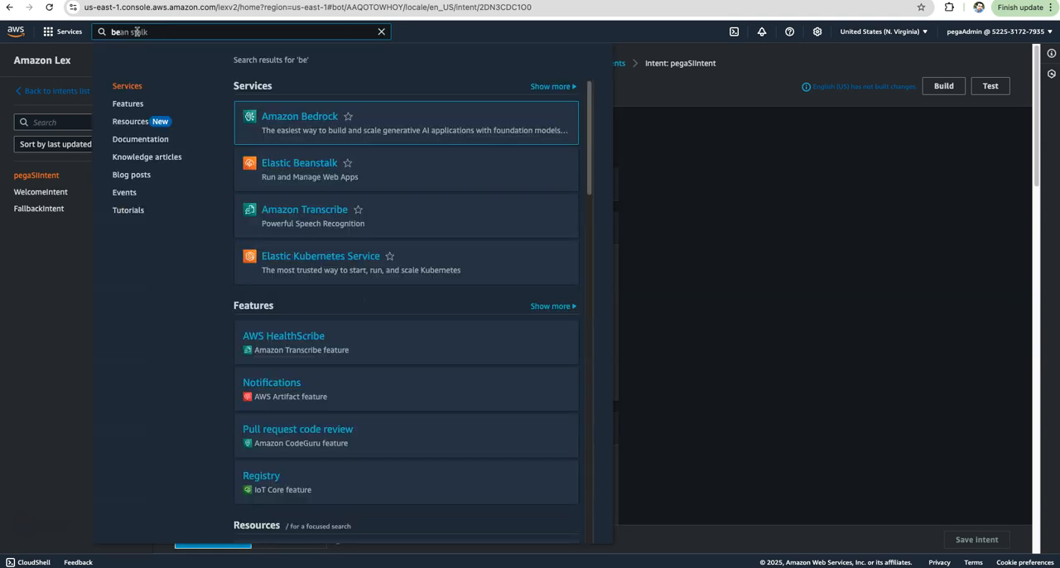
left_click(300, 120)
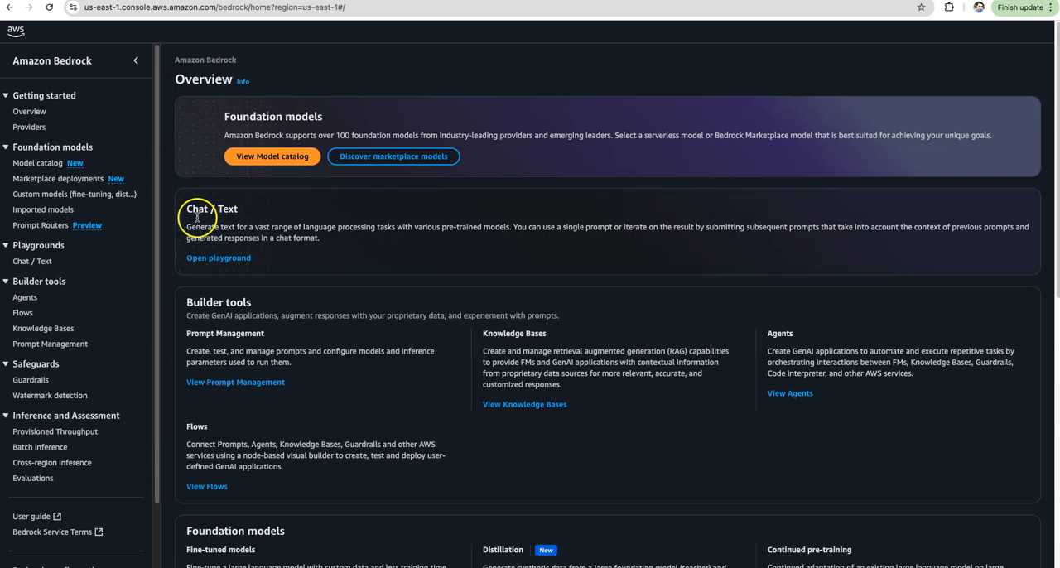
Open the knowledge base knowledge-base-quick-start-2tpad and copy its Knowledge Base ID.
scroll(59, 268, "down", 2)
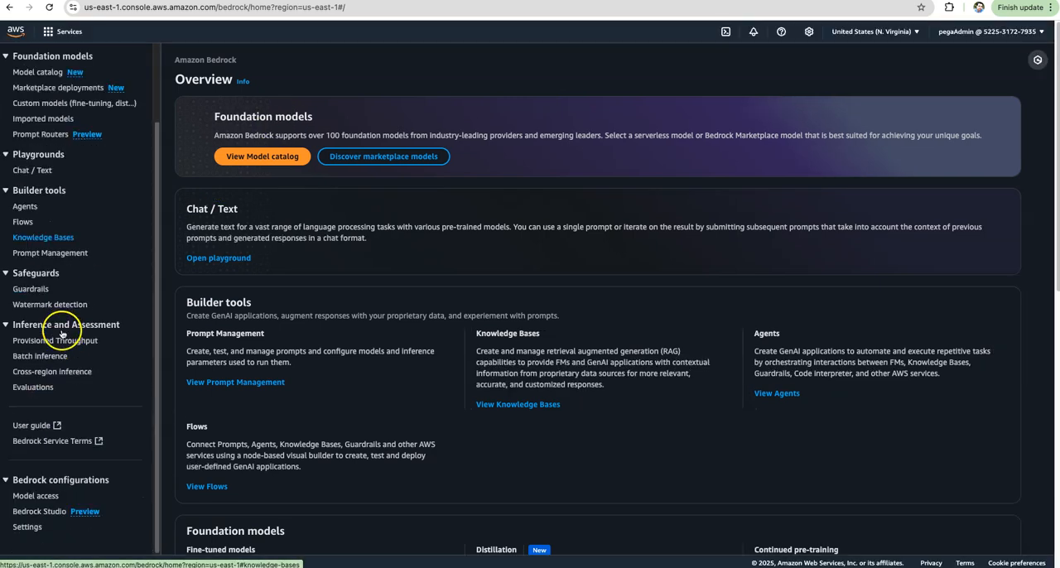
scroll(65, 334, "up", 2)
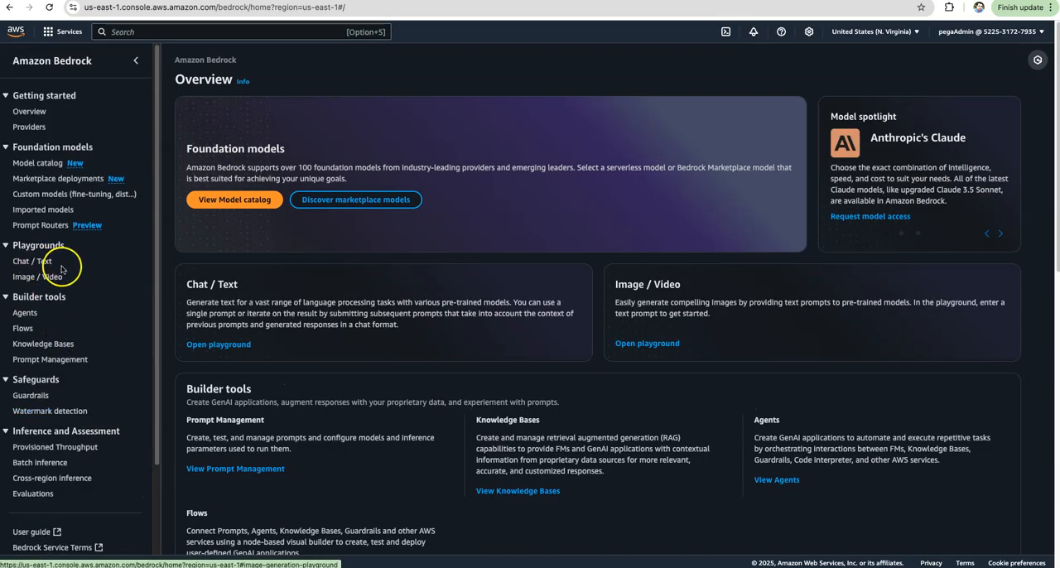
left_click(45, 344)
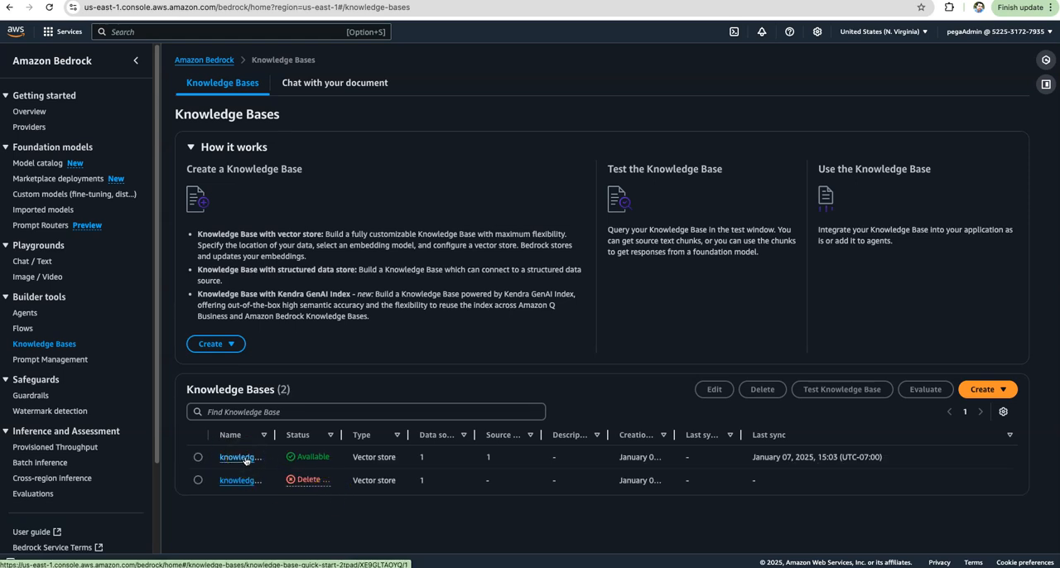
left_click(245, 460)
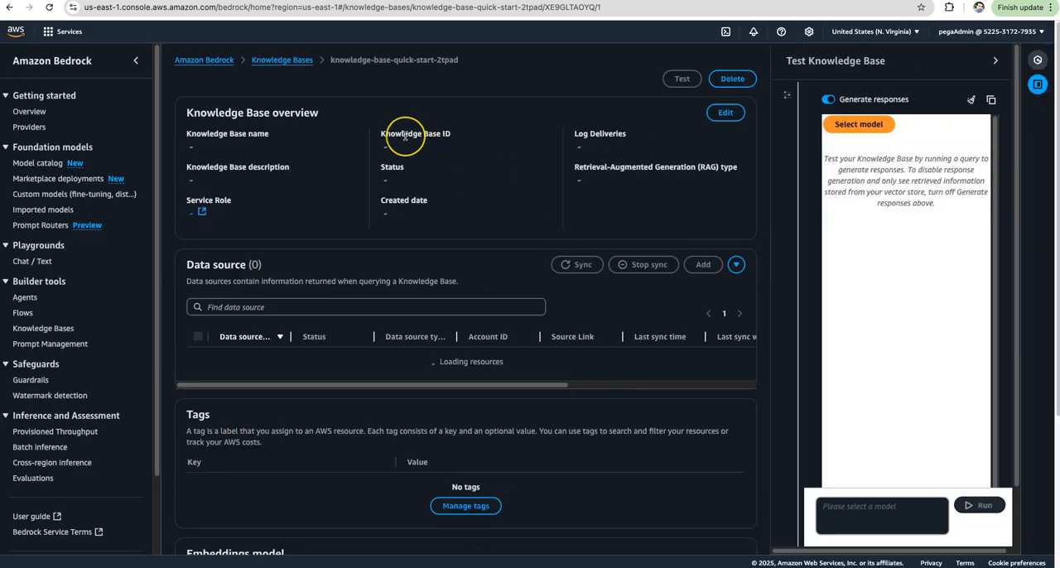
left_click(388, 146)
left_click(389, 147)
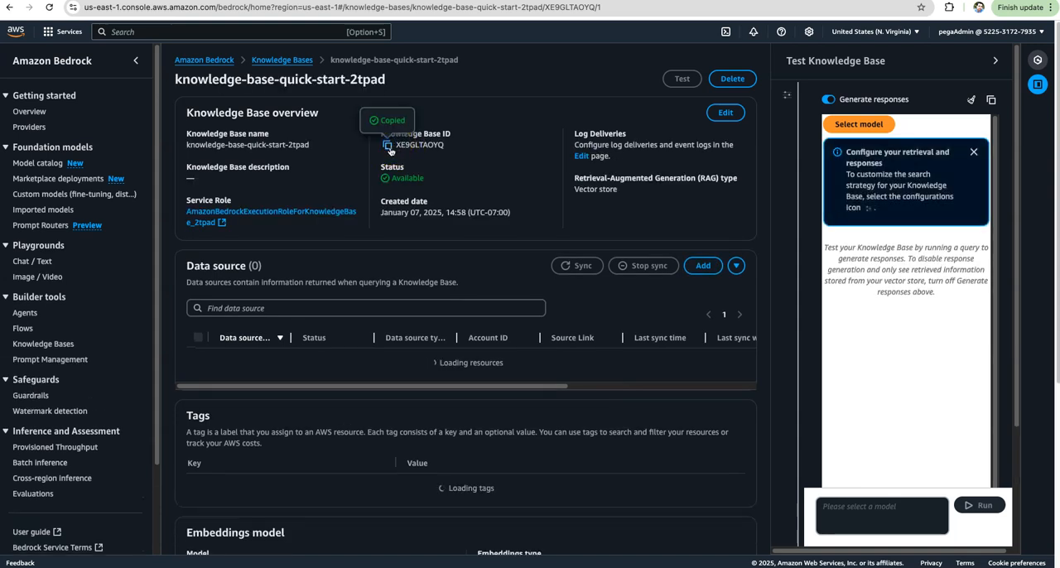
Return to pegaSIIntent in Amazon Lex, paste the copied ID as the Bedrock knowledge base ID and save the intent.
left_click(95, 1)
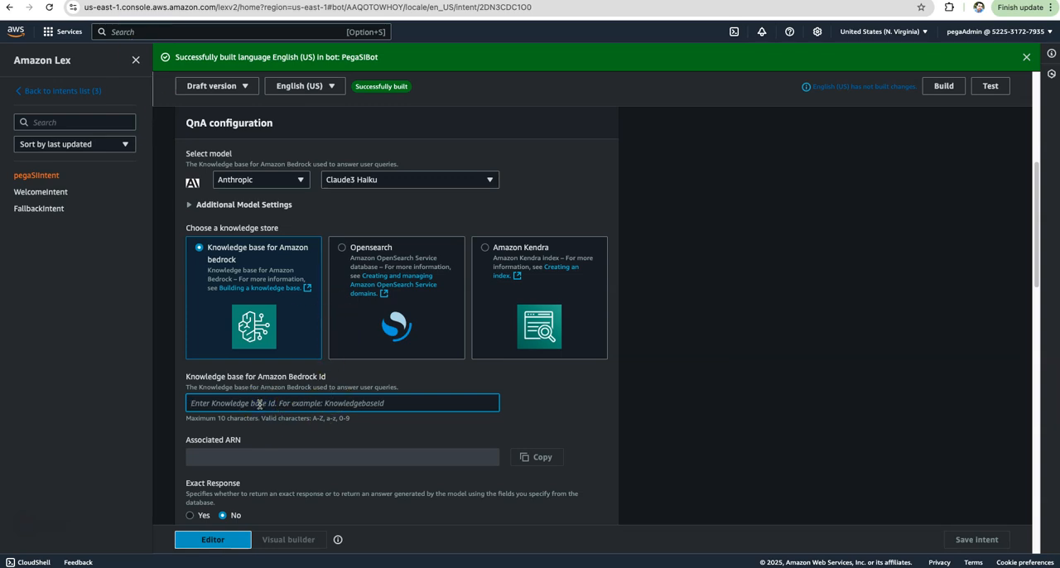
type("XE9GLTAOYQ")
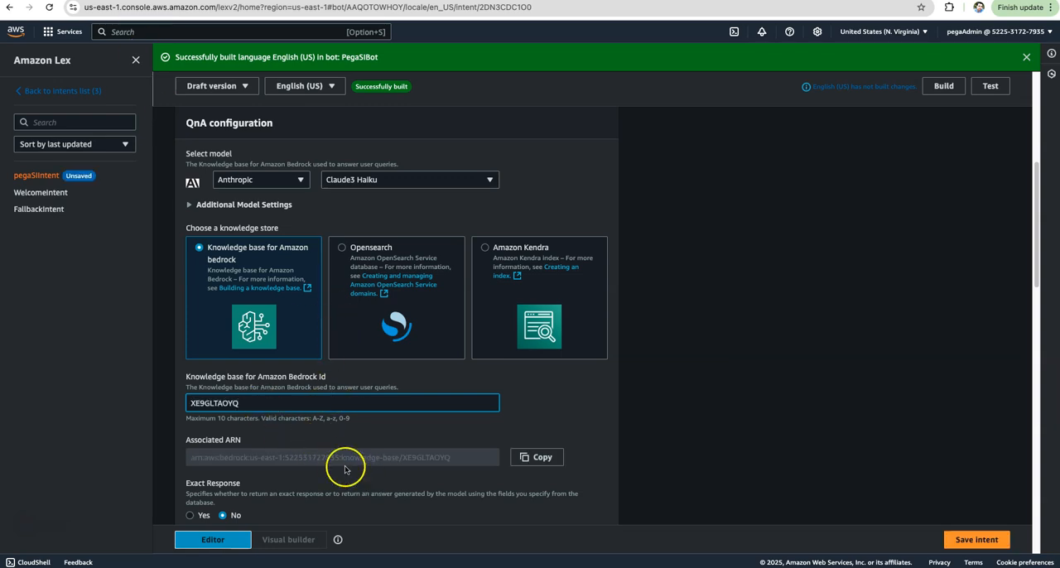
scroll(673, 410, "down", 5)
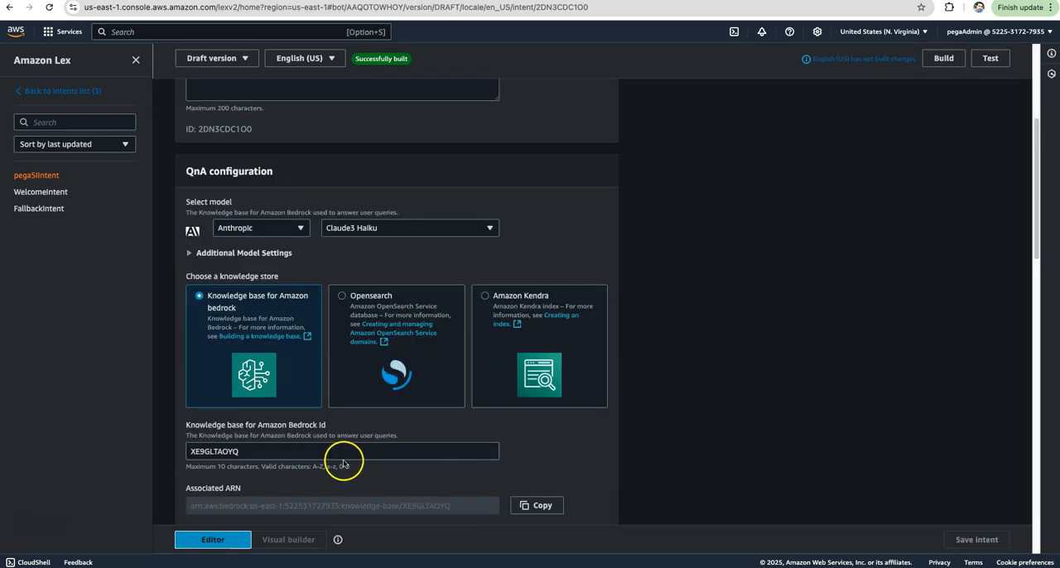
scroll(299, 451, "down", 5)
scroll(951, 499, "down", 10)
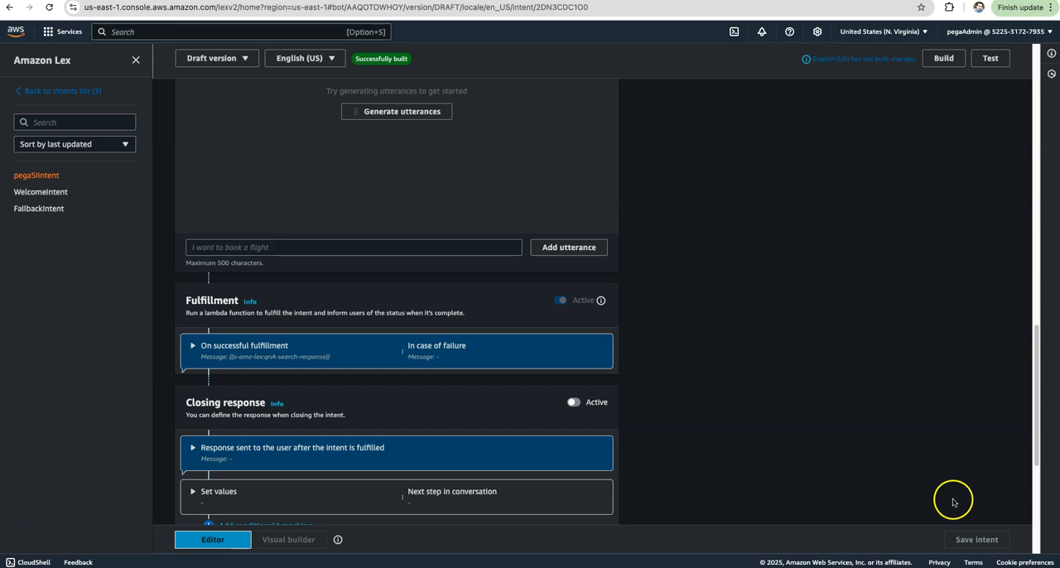
Build the bot's English (US) language and test the draft version by asking "what is smart investigate".
scroll(854, 374, "up", 12)
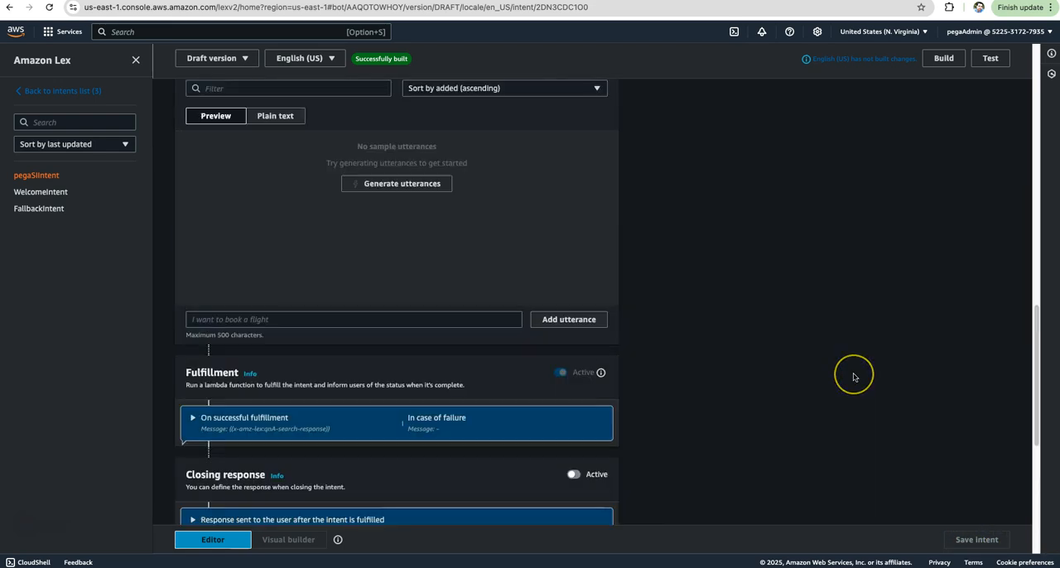
scroll(853, 377, "up", 2)
left_click(944, 59)
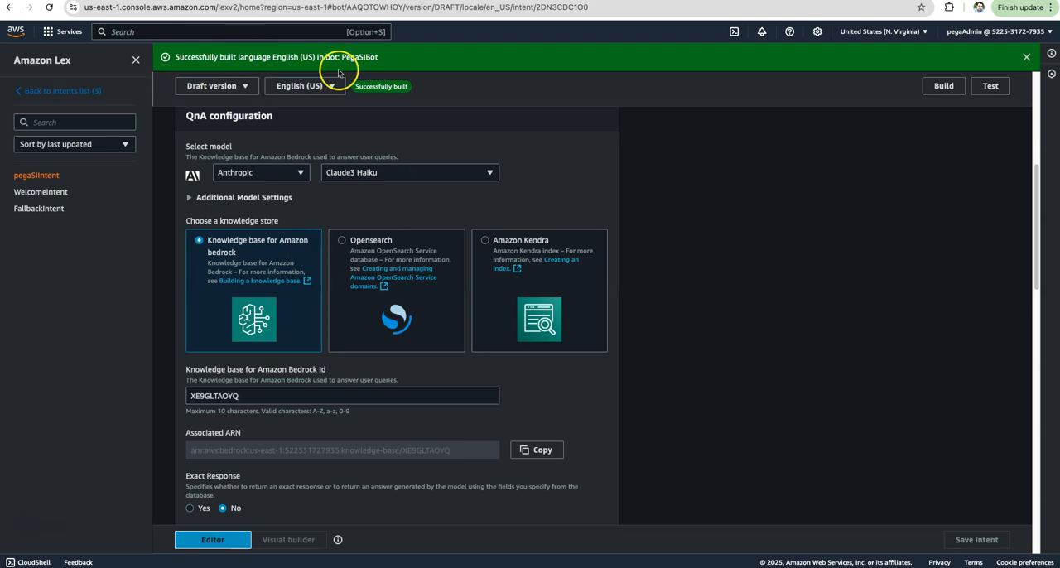
left_click(994, 90)
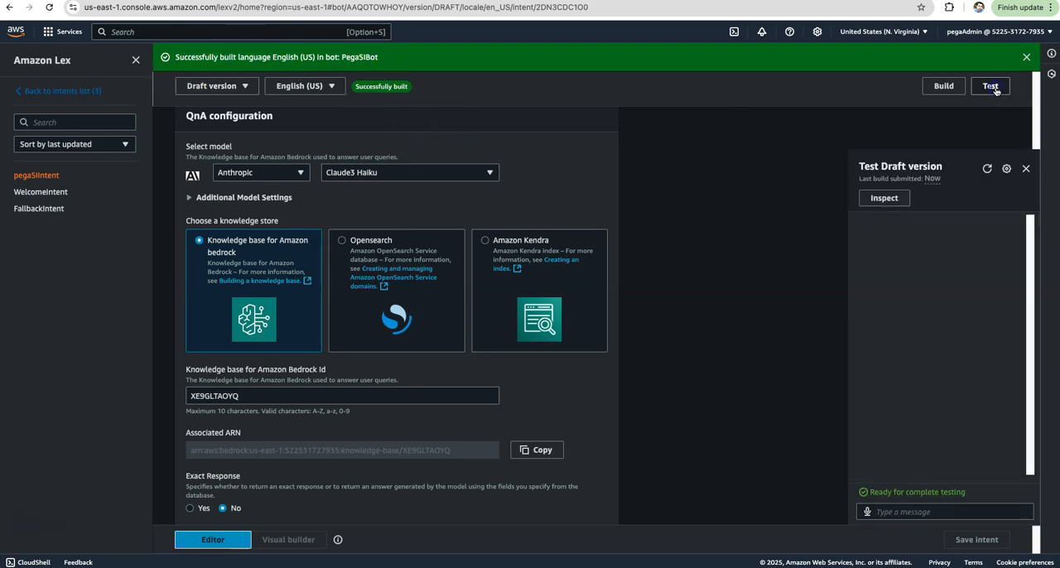
left_click(894, 513)
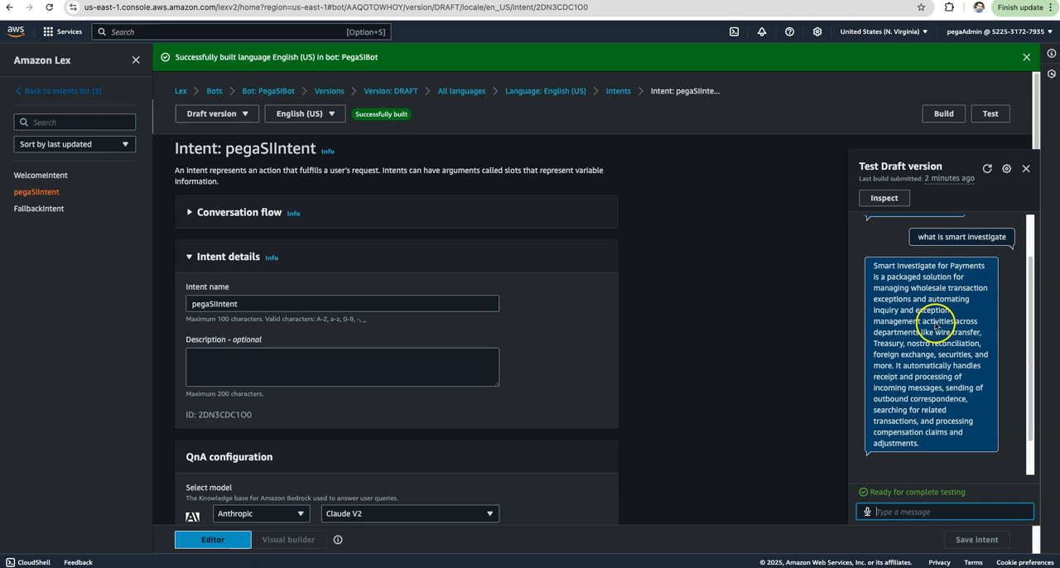
Test the draft bot further by asking "what case types are supported in pega si".
scroll(928, 342, "up", 1)
scroll(928, 342, "up", 1)
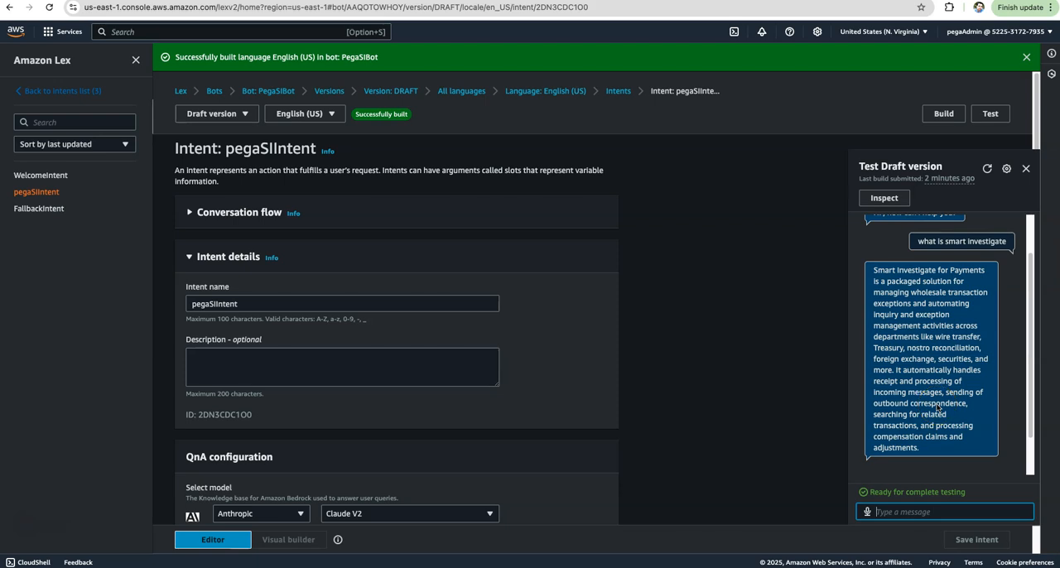
scroll(615, 362, "down", 2)
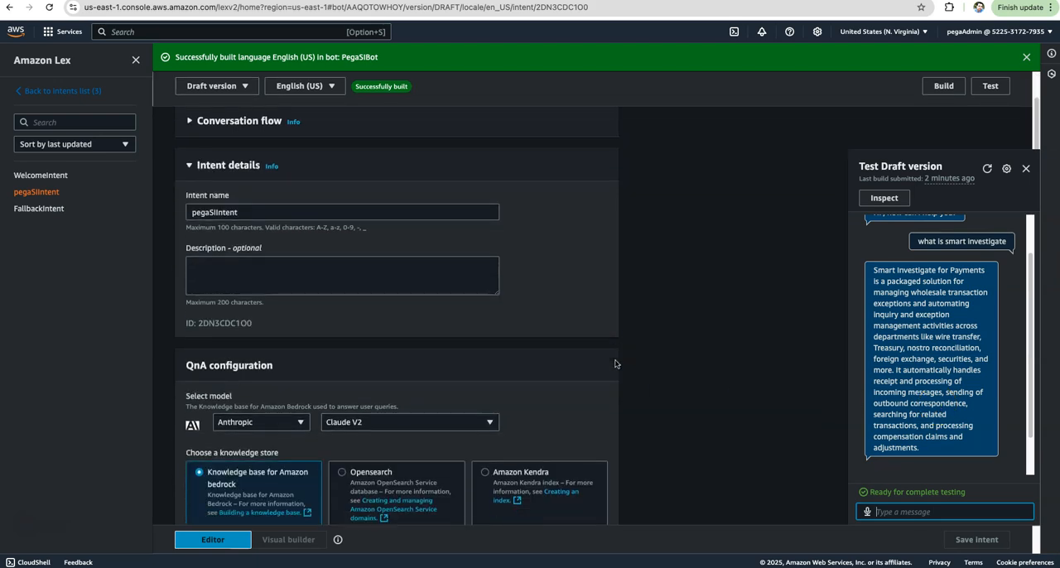
scroll(615, 363, "up", 2)
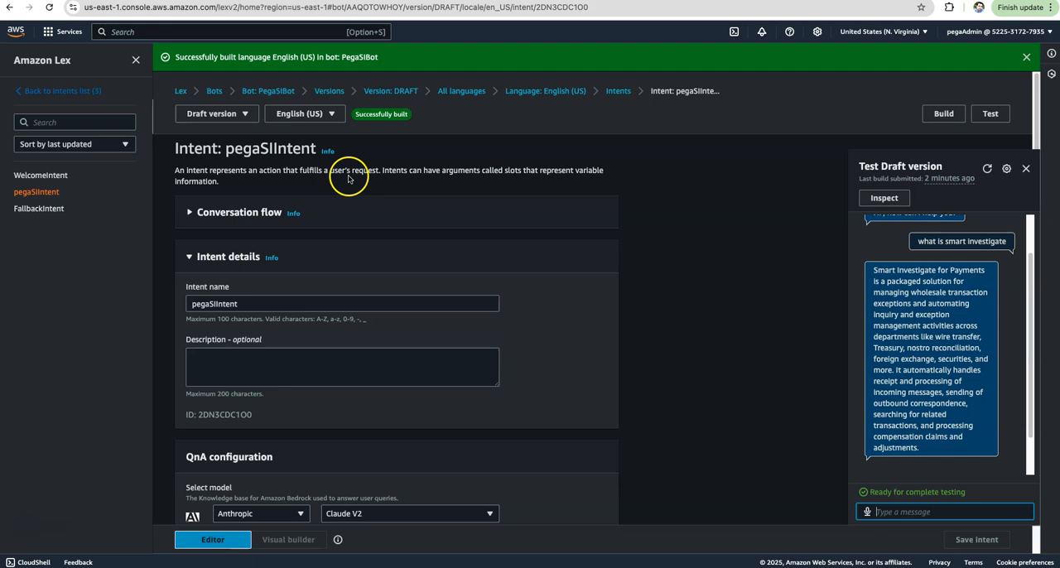
scroll(402, 306, "down", 4)
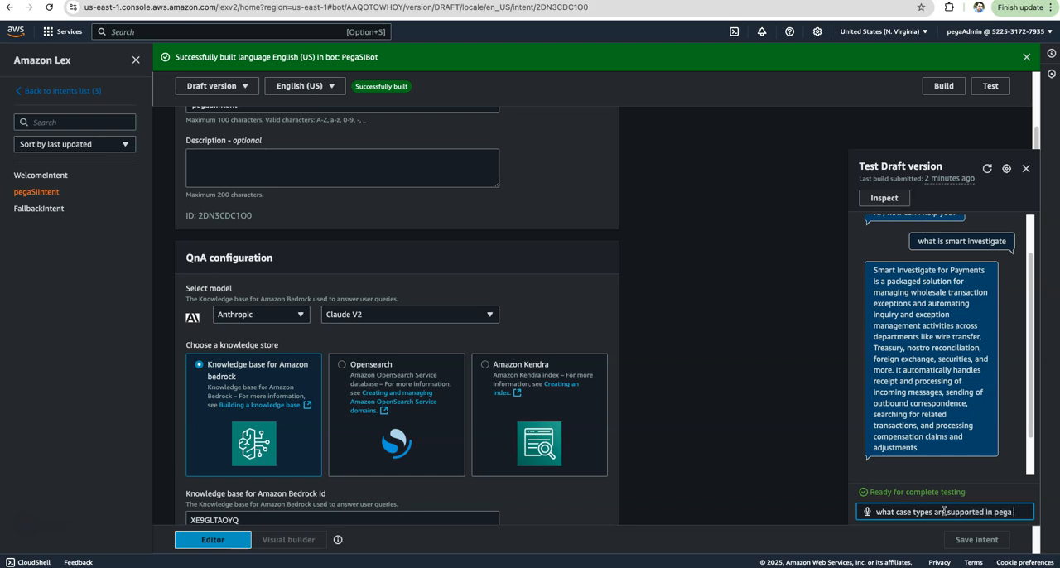
key("Return")
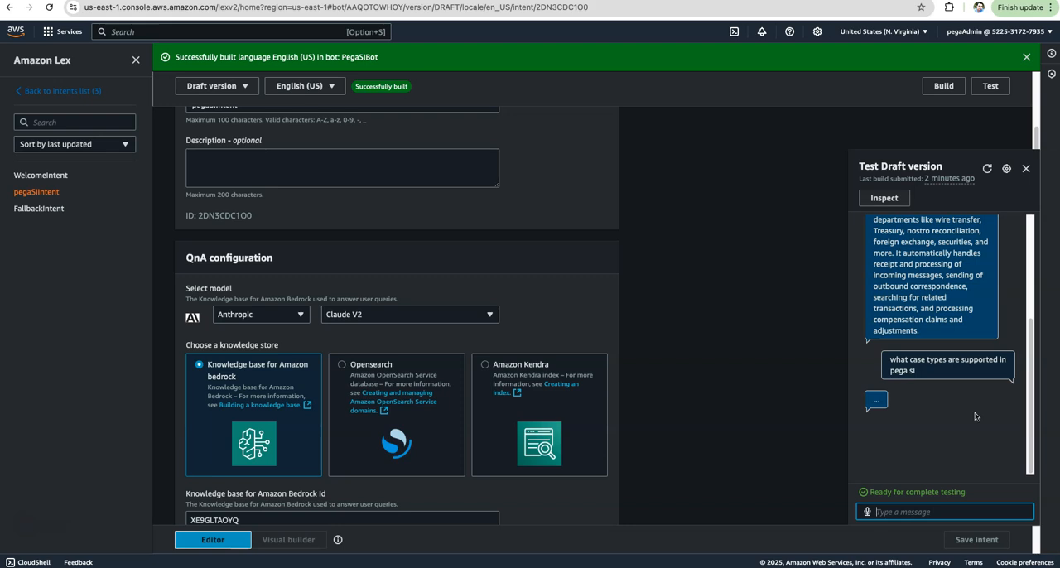
left_click(935, 409)
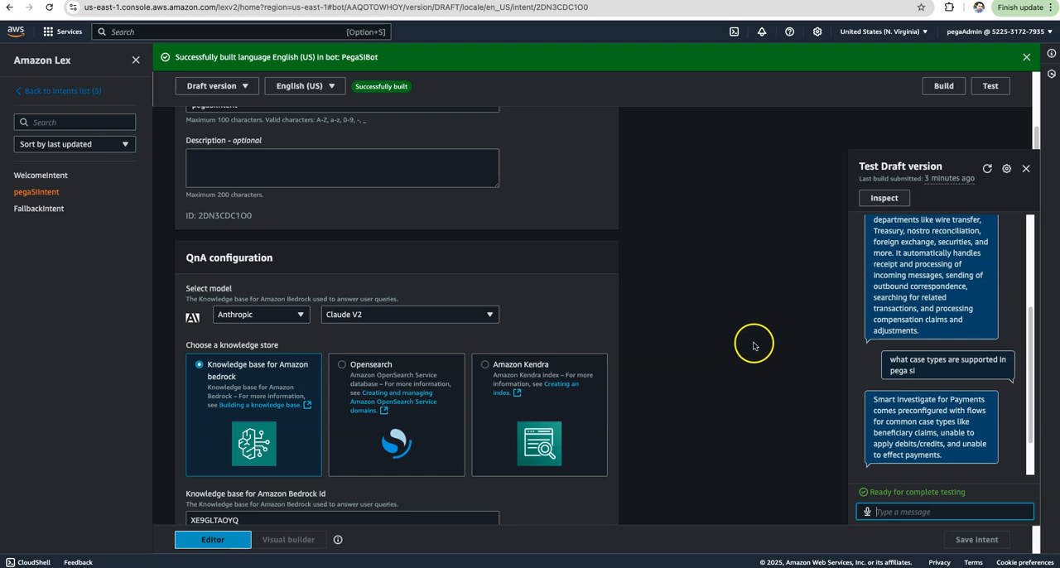
Review the test conversation and the intent's QnA and sample utterance settings, and close the test window.
scroll(948, 397, "up", 3)
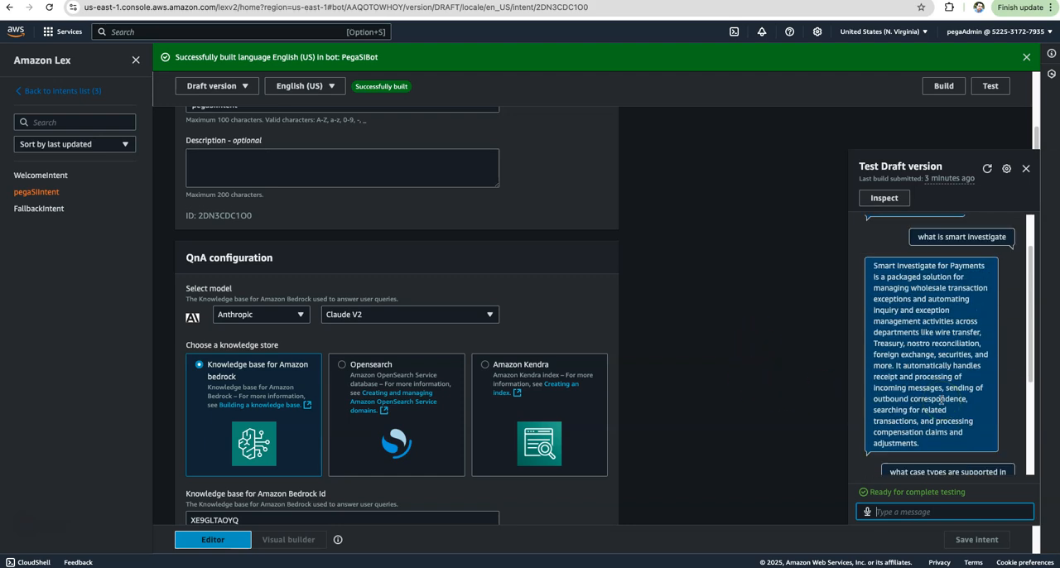
scroll(941, 400, "down", 3)
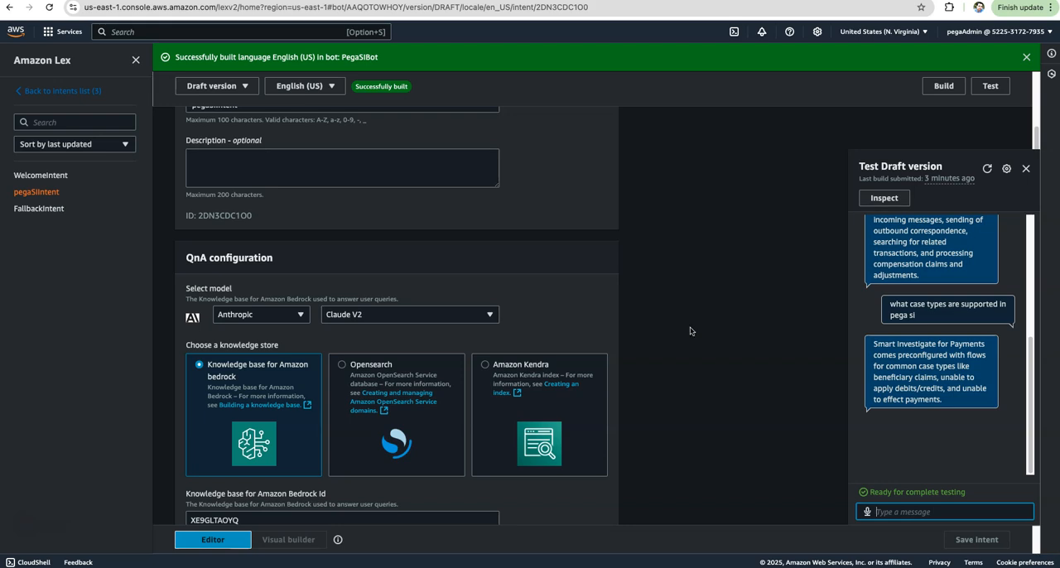
scroll(497, 357, "down", 5)
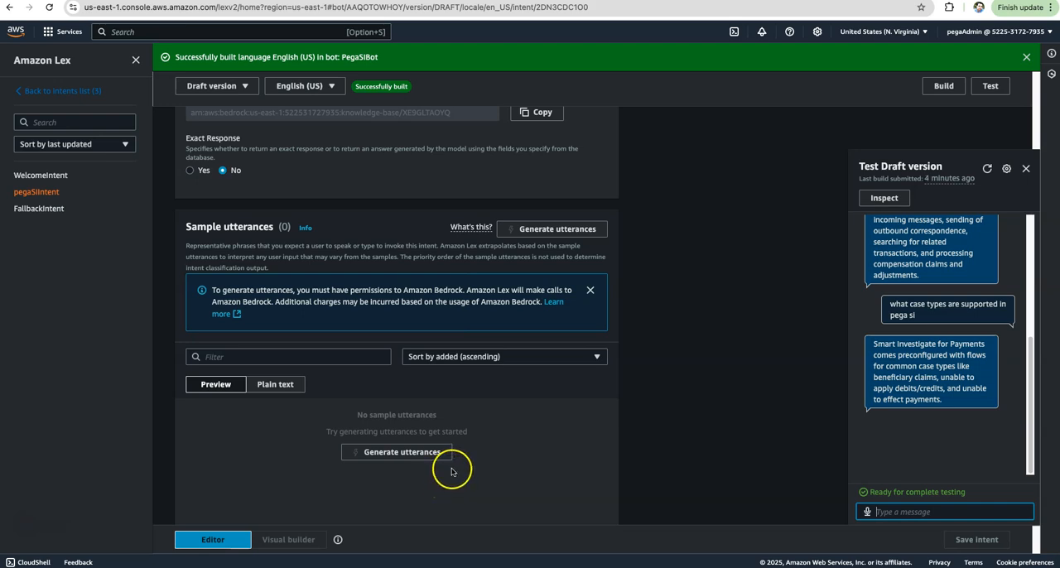
scroll(952, 348, "up", 10)
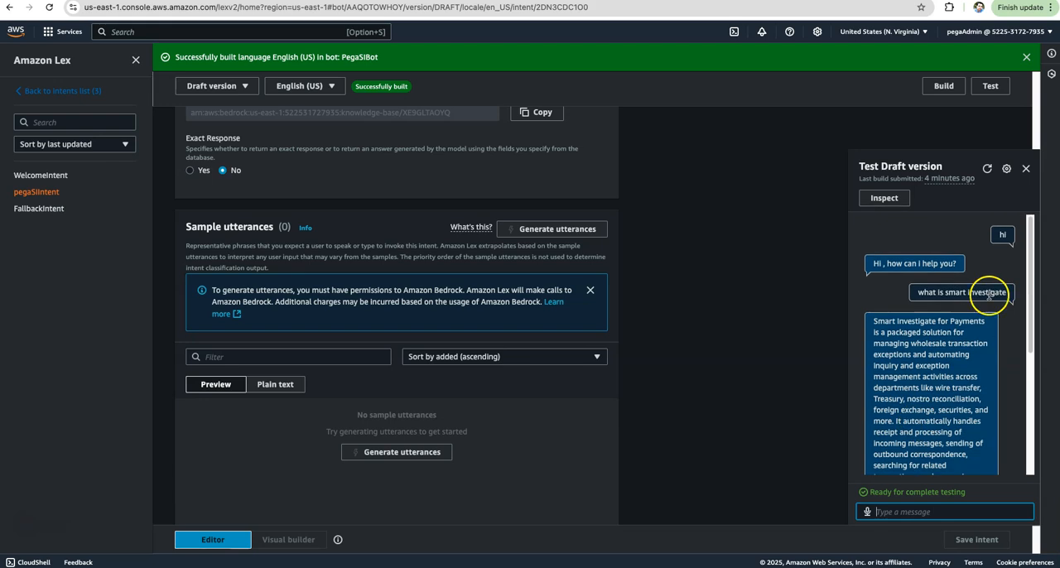
left_click(1026, 169)
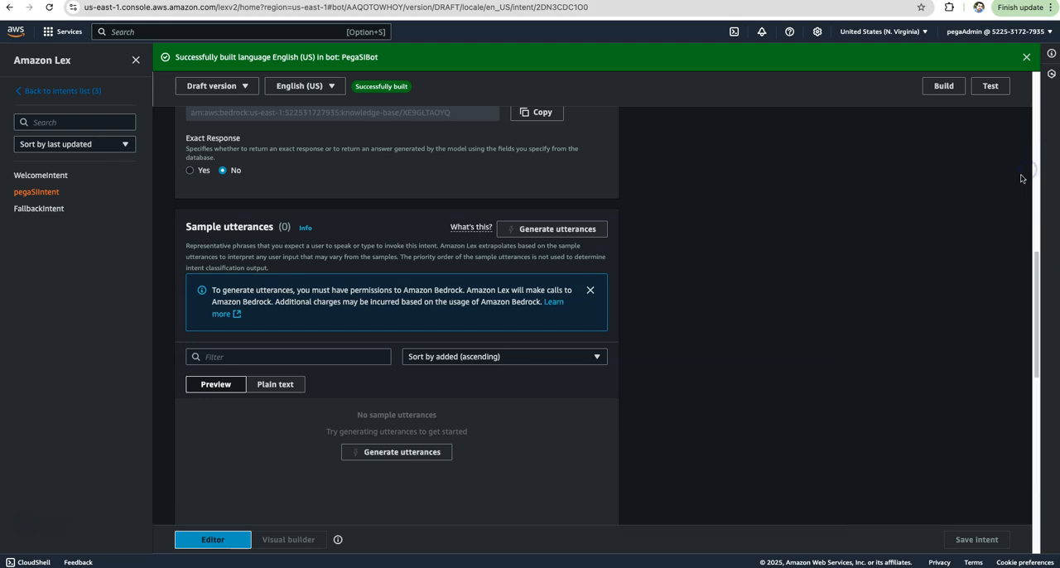
Return to the Amazon Lex bots list and delete PegaSIBot.
scroll(243, 380, "up", 10)
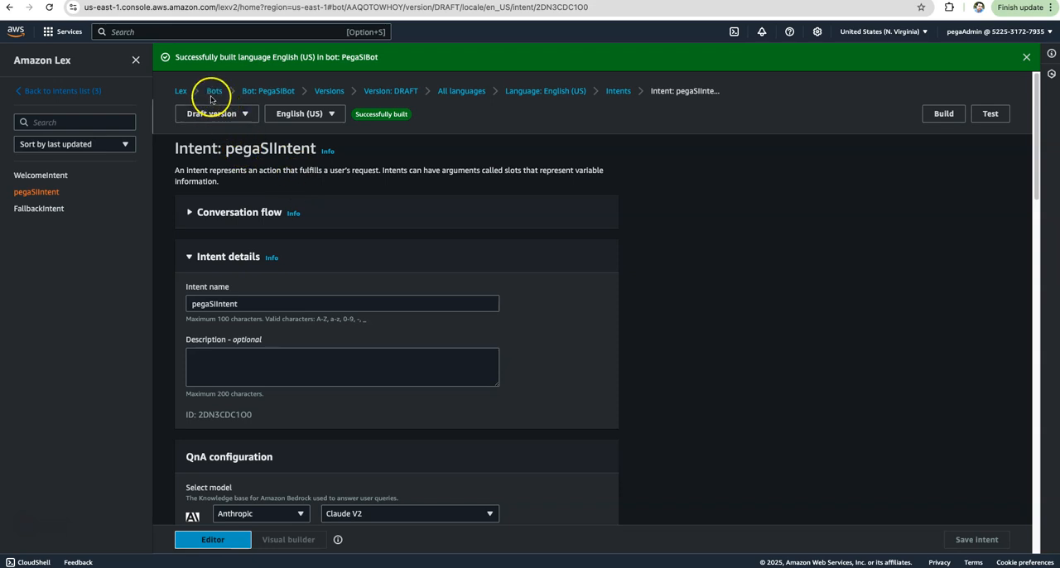
left_click(260, 91)
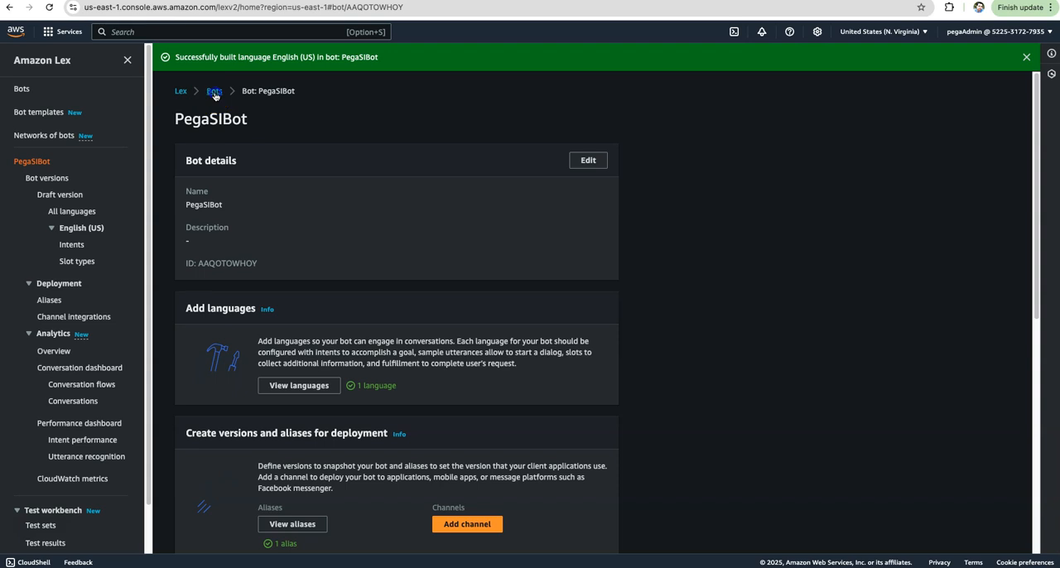
left_click(214, 92)
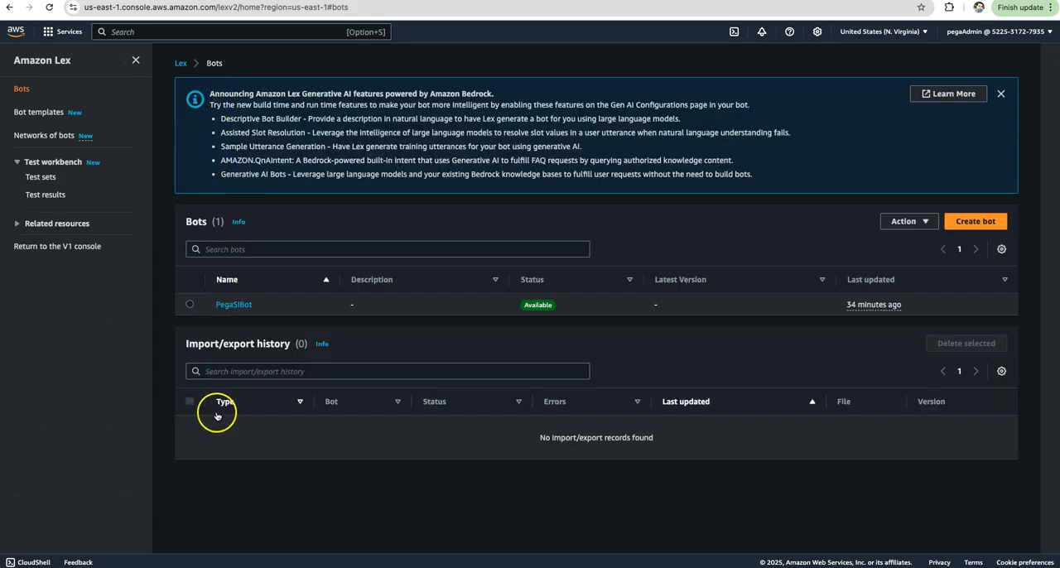
left_click(190, 306)
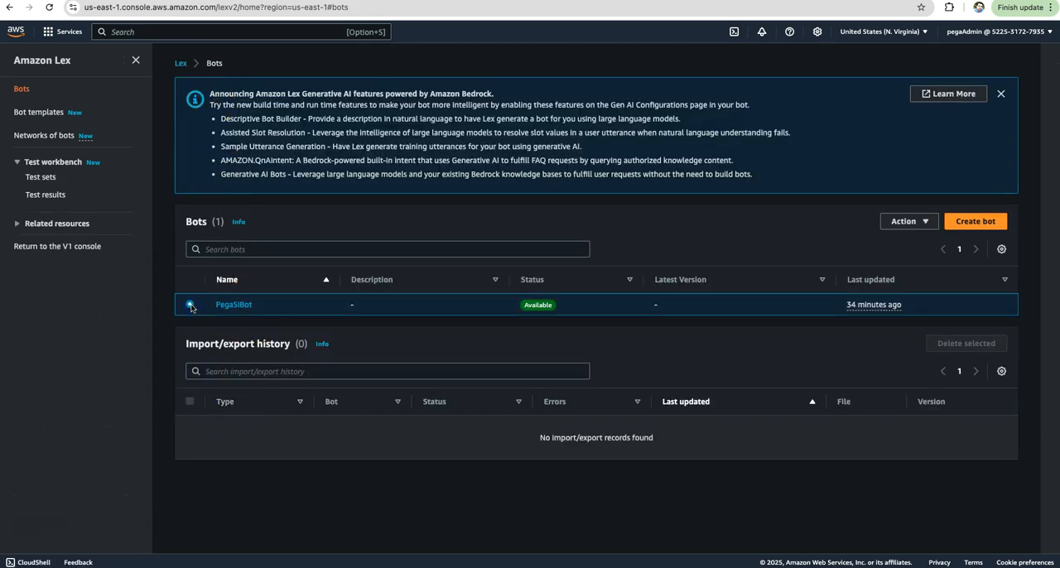
left_click(911, 221)
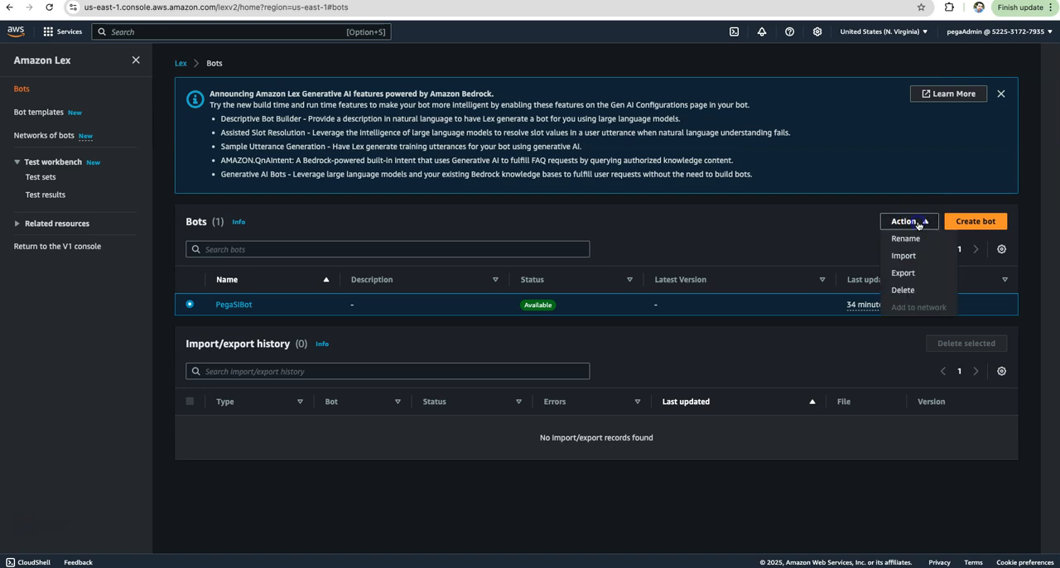
left_click(903, 290)
left_click(660, 355)
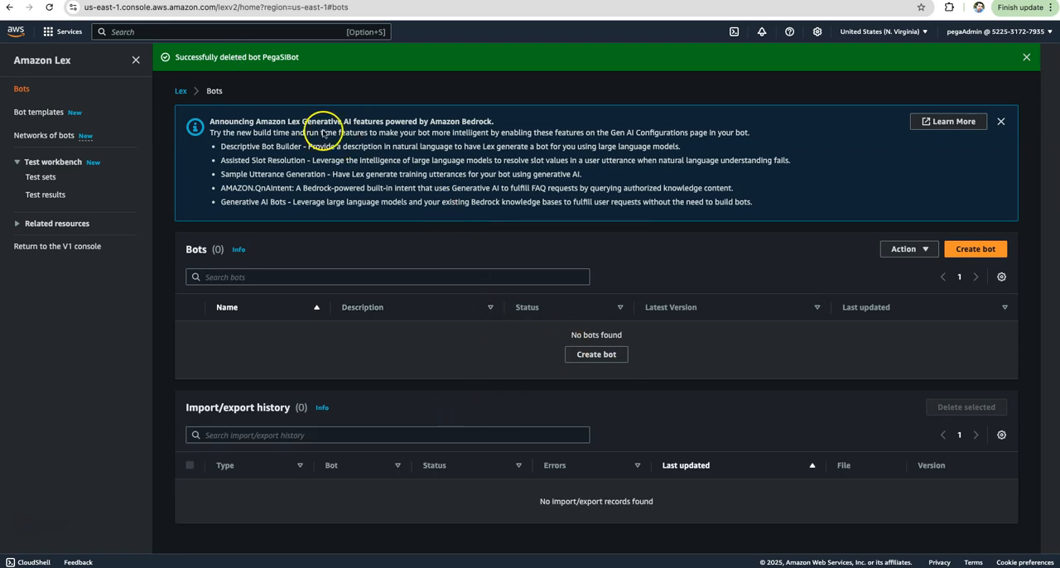
Go to the AWS console home, search for "opensearch" and open Amazon OpenSearch Service.
left_click(189, 32)
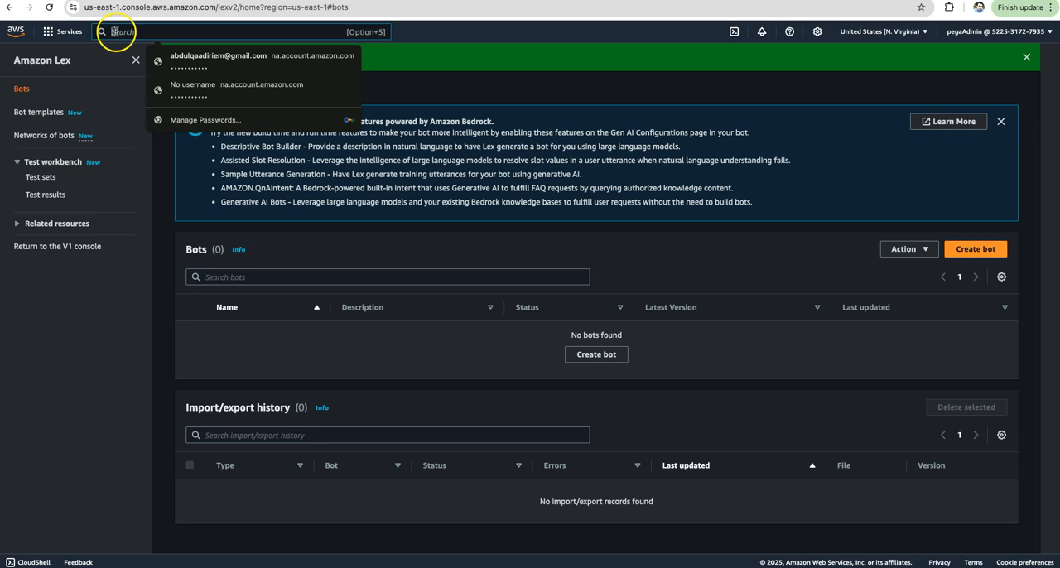
left_click(25, 35)
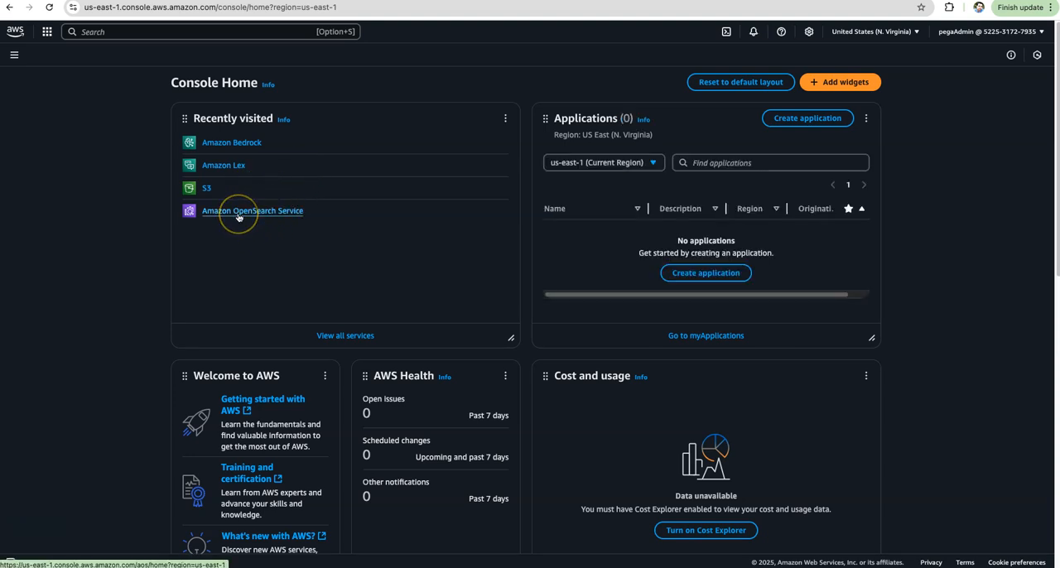
left_click(122, 33)
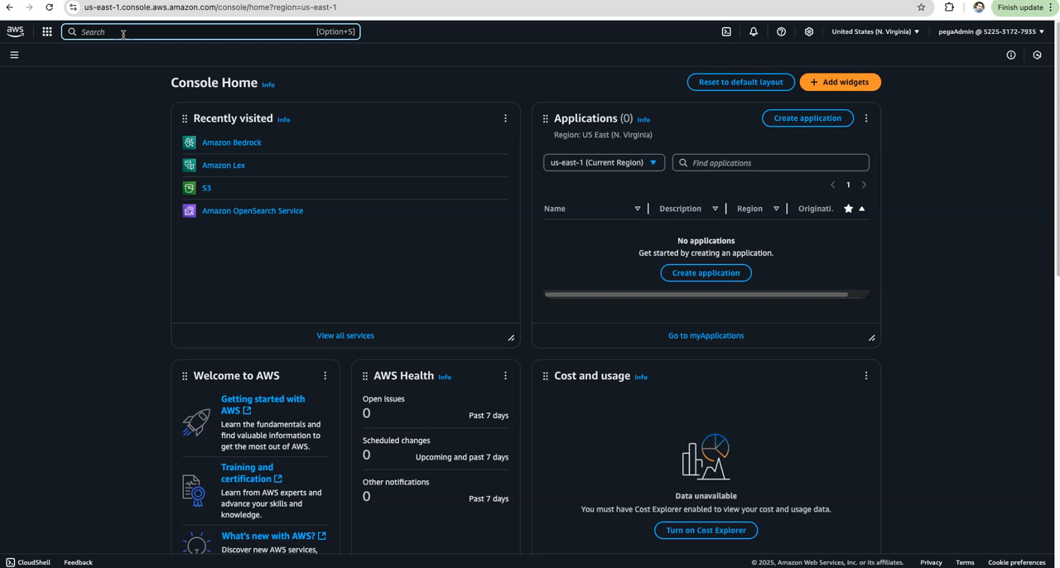
type("open")
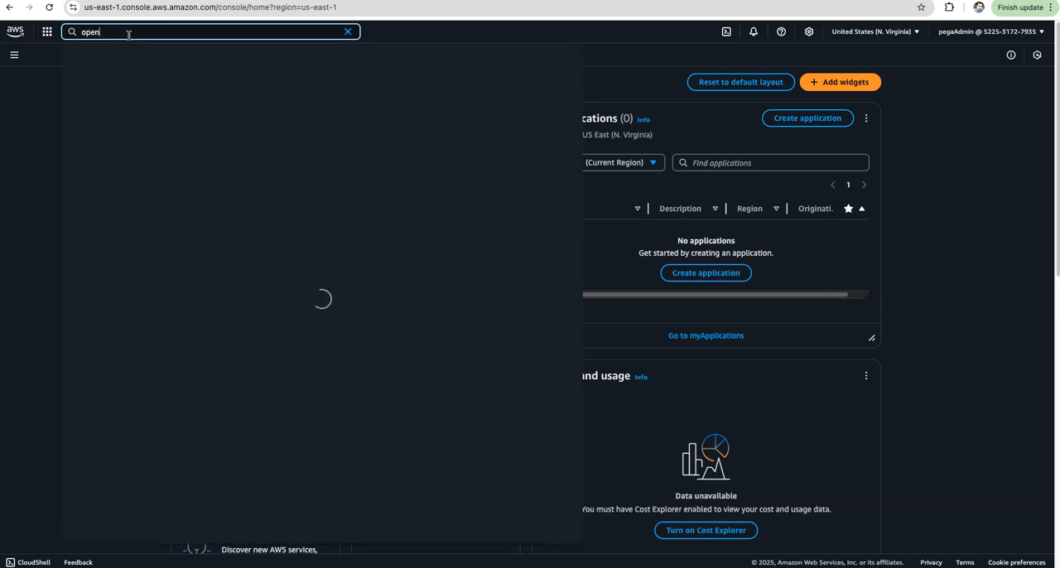
type("search")
left_click(275, 94)
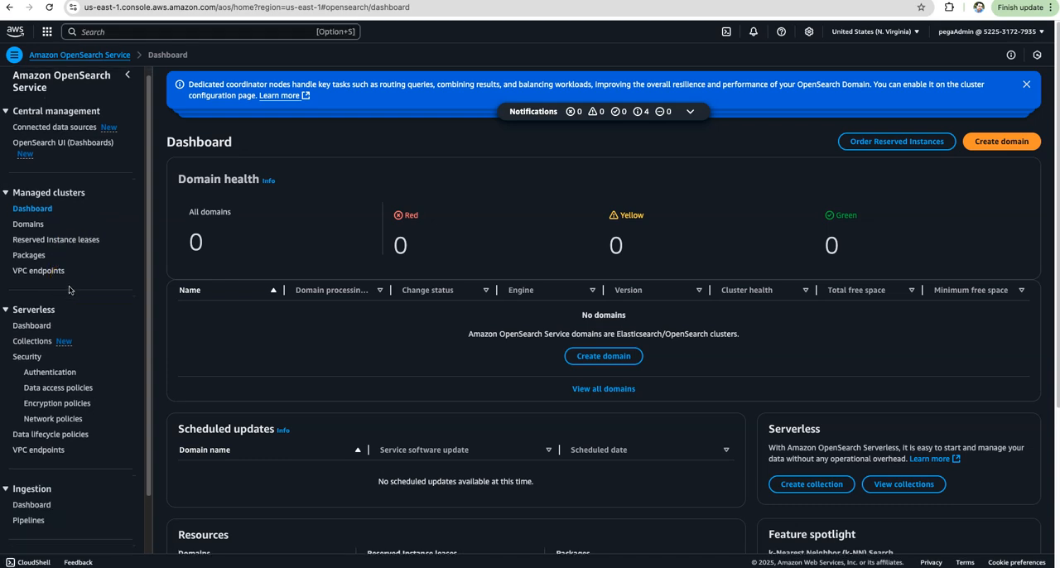
Open the OpenSearch Serverless dashboard and locate its list of collections.
scroll(49, 281, "down", 2)
left_click(30, 276)
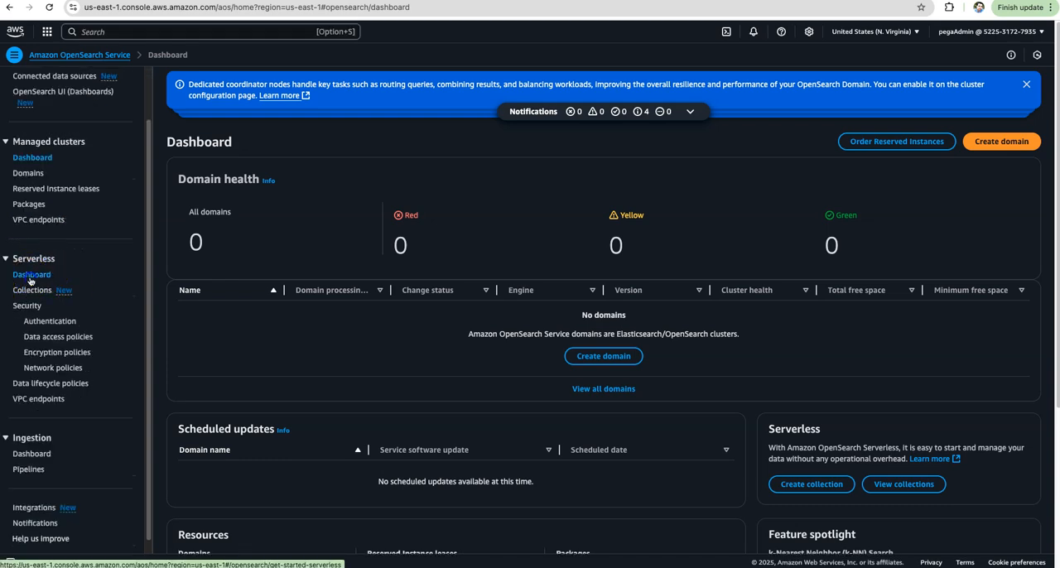
scroll(286, 293, "down", 5)
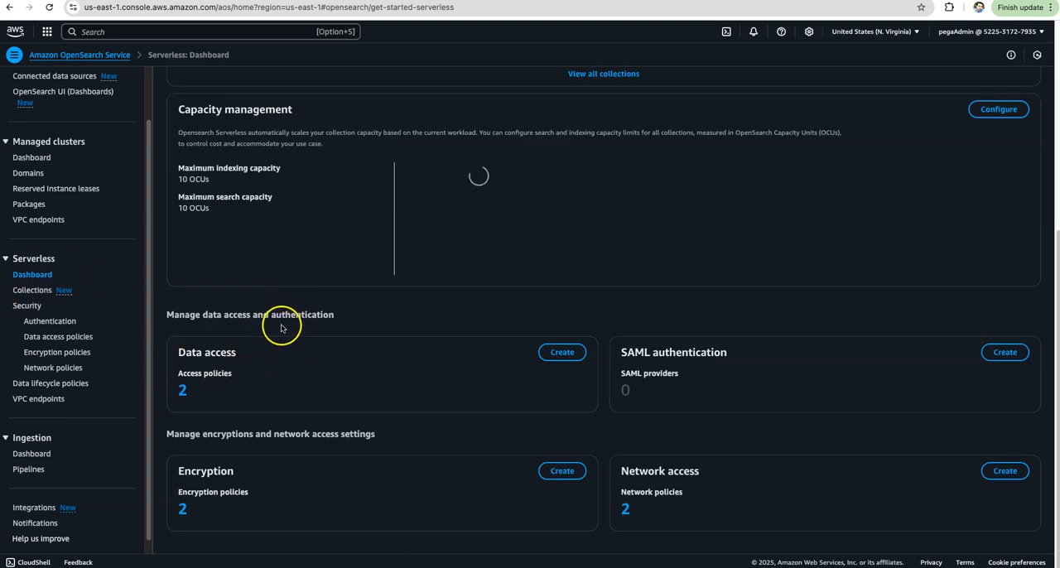
scroll(281, 331, "up", 2)
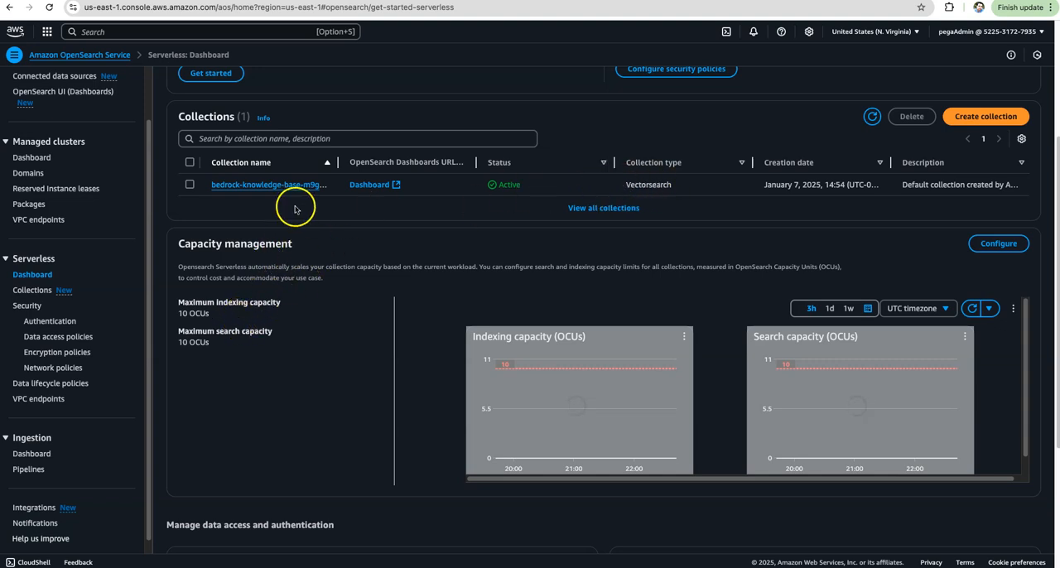
Delete the serverless collection bedrock-knowledge-base-m9gr68, entering "confirm" to approve the deletion.
left_click(189, 185)
scroll(460, 199, "up", 1)
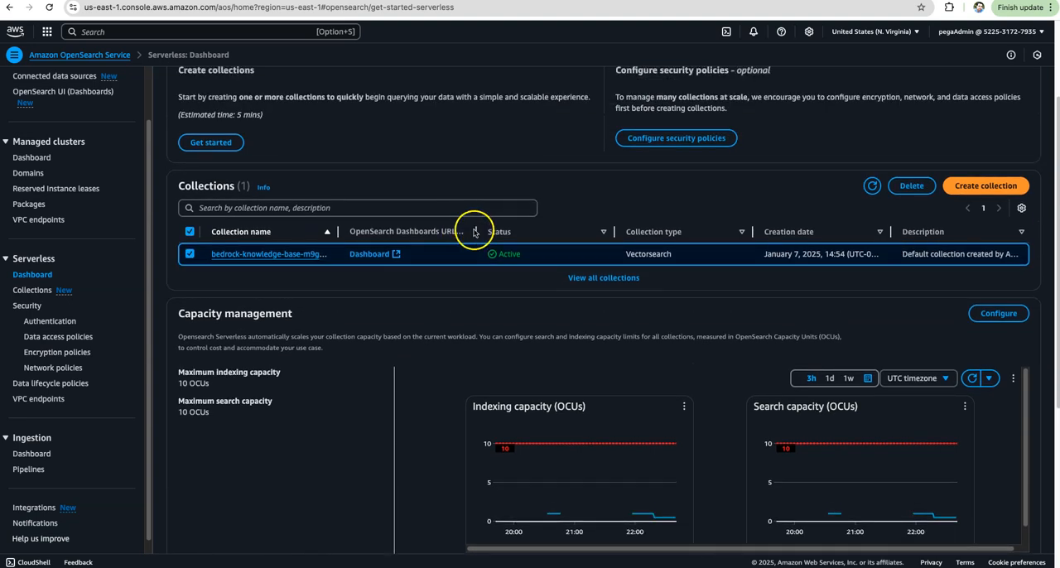
left_click(911, 186)
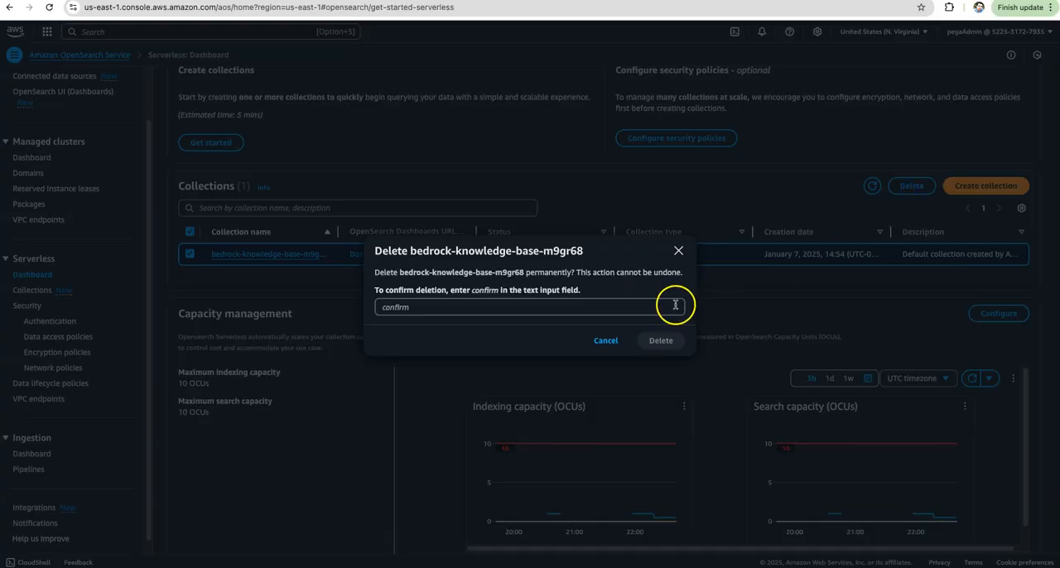
left_click(486, 309)
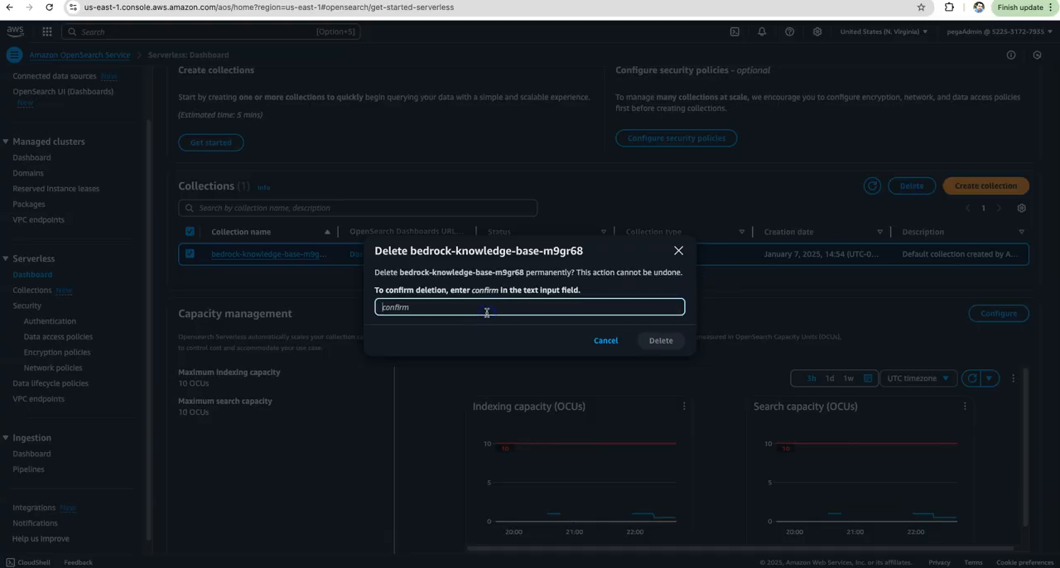
type("confirm")
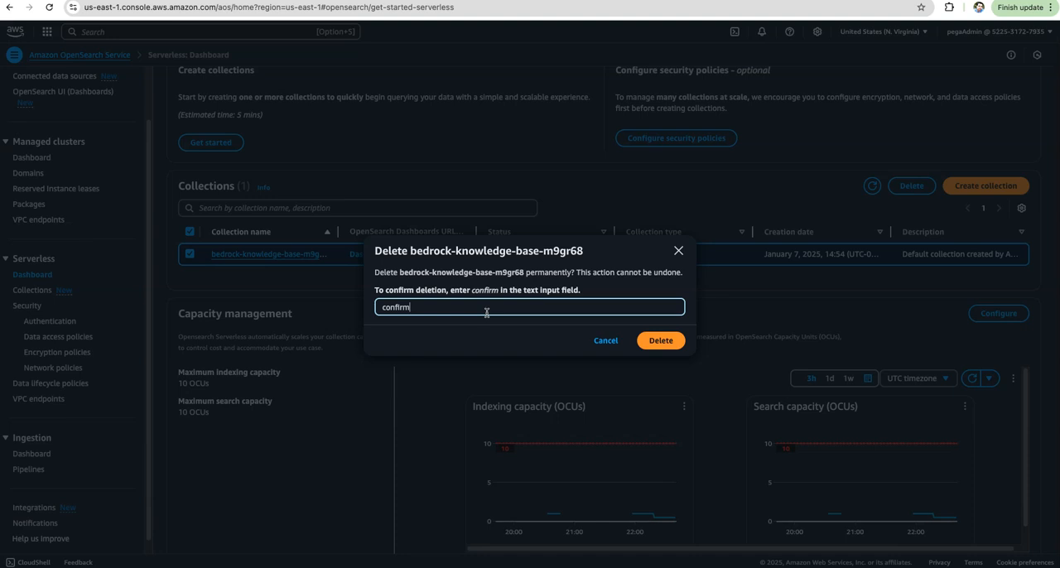
left_click(662, 340)
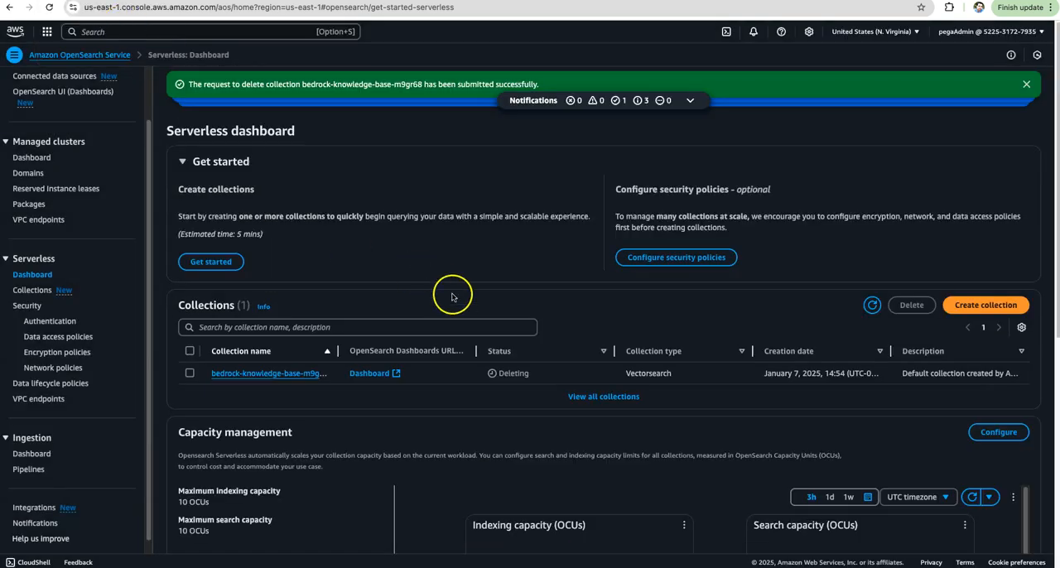
Search the AWS services for "s3", go to Amazon S3 and open the bucket pega-si-bucket.
left_click(129, 33)
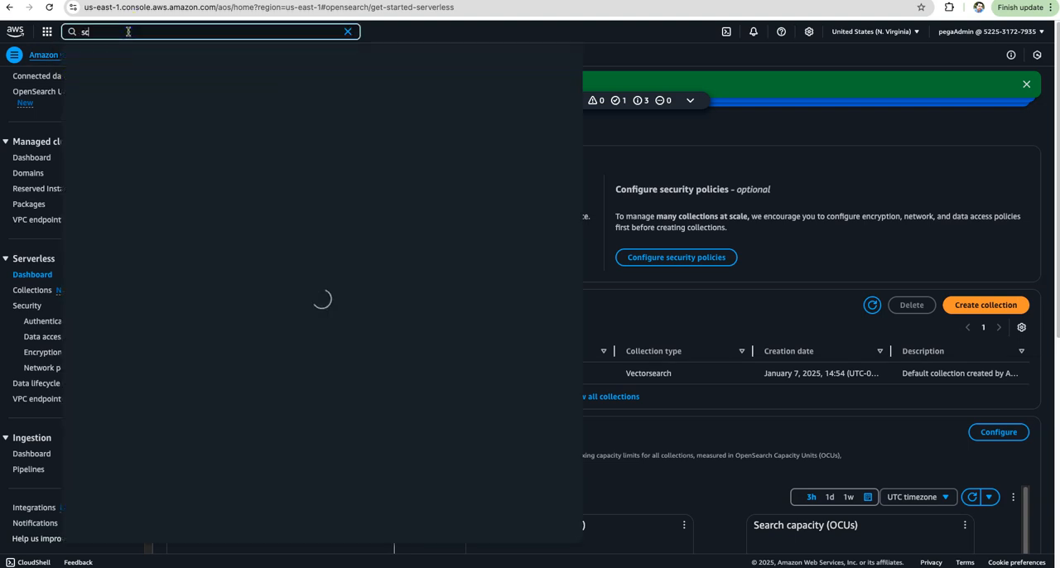
type("s3")
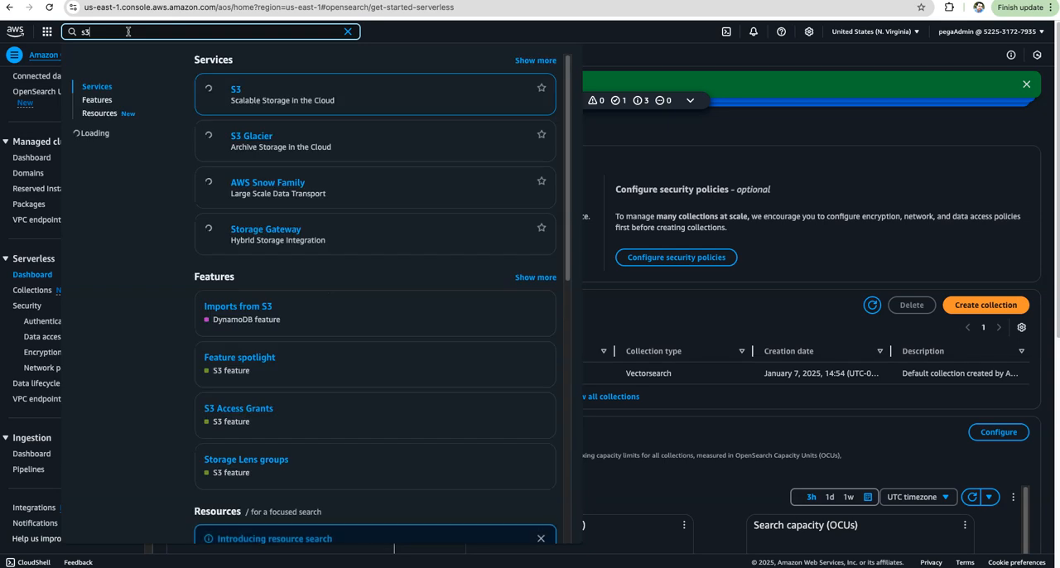
left_click(250, 97)
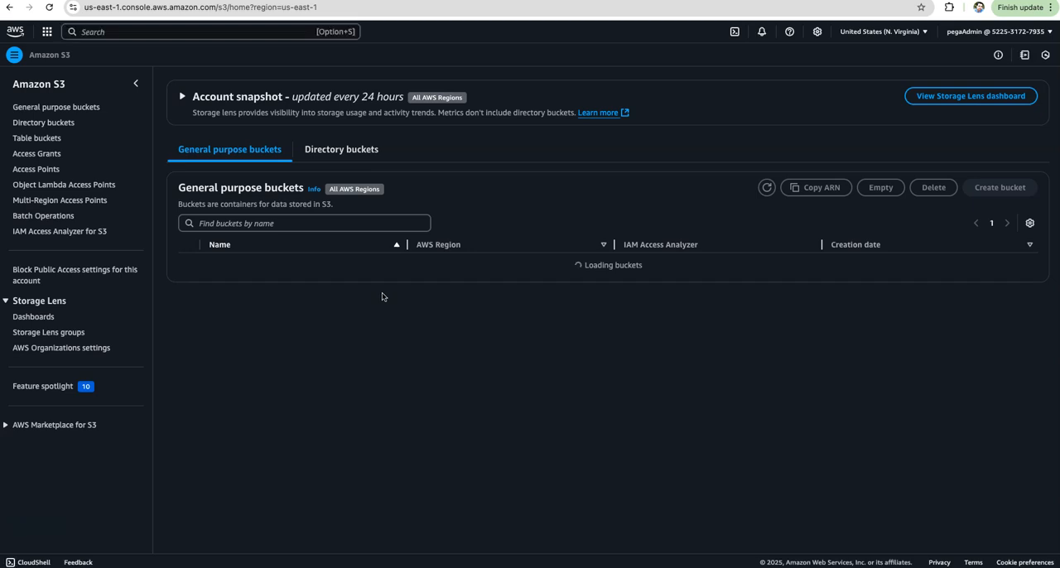
left_click(267, 264)
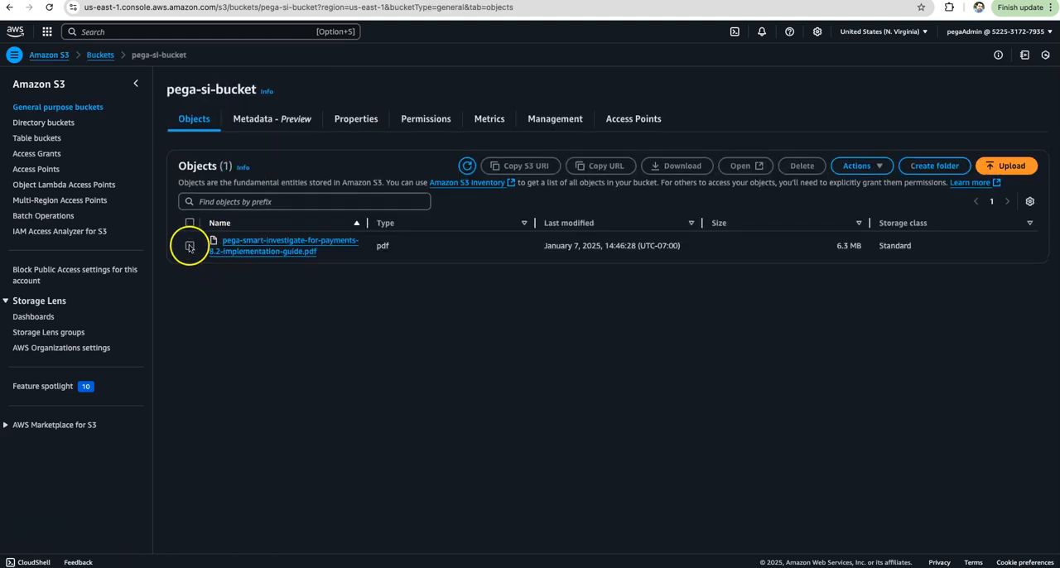
Delete the object pega-smart-investigate-for-payments-8.2-implementation-guide.pdf from the bucket, entering "permanently delete" as the confirmation.
left_click(189, 246)
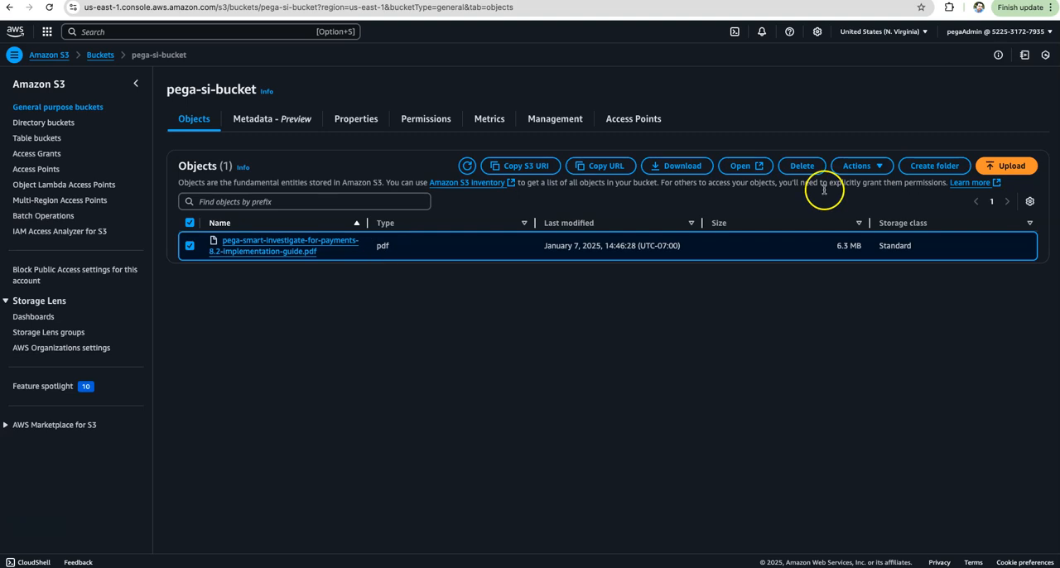
left_click(801, 165)
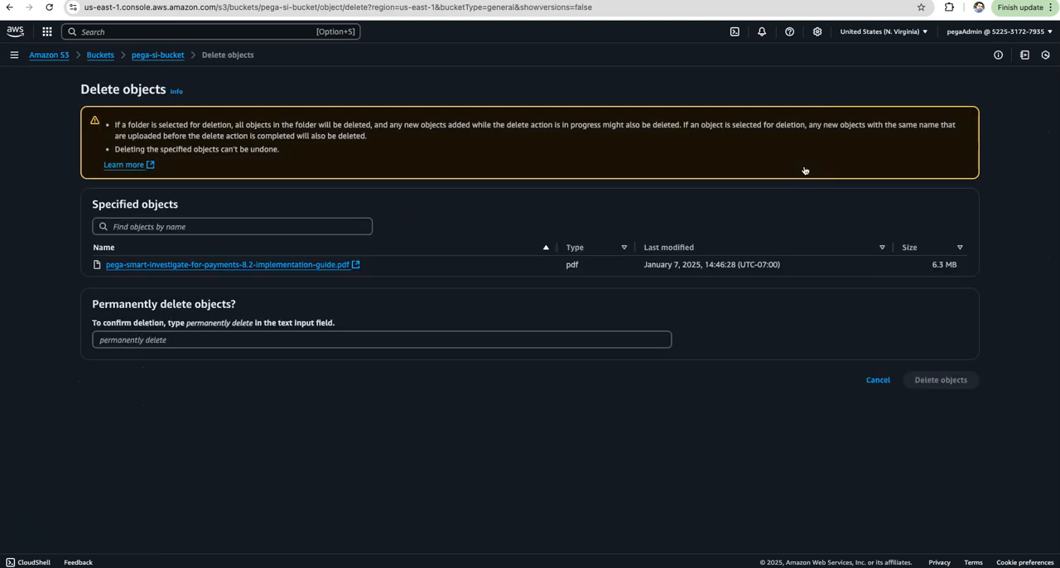
left_click(157, 340)
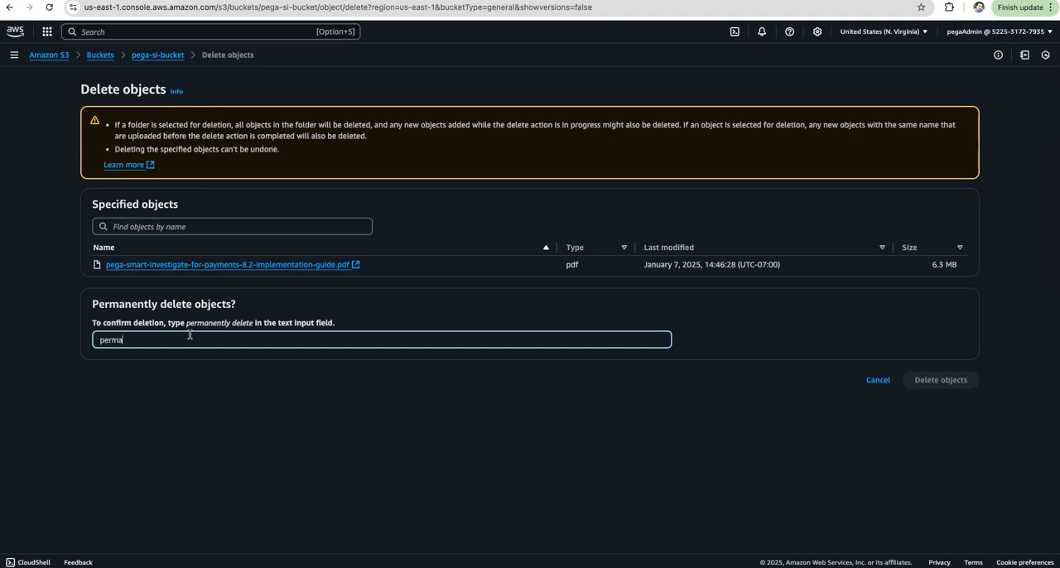
type("permanently delete")
left_click(936, 383)
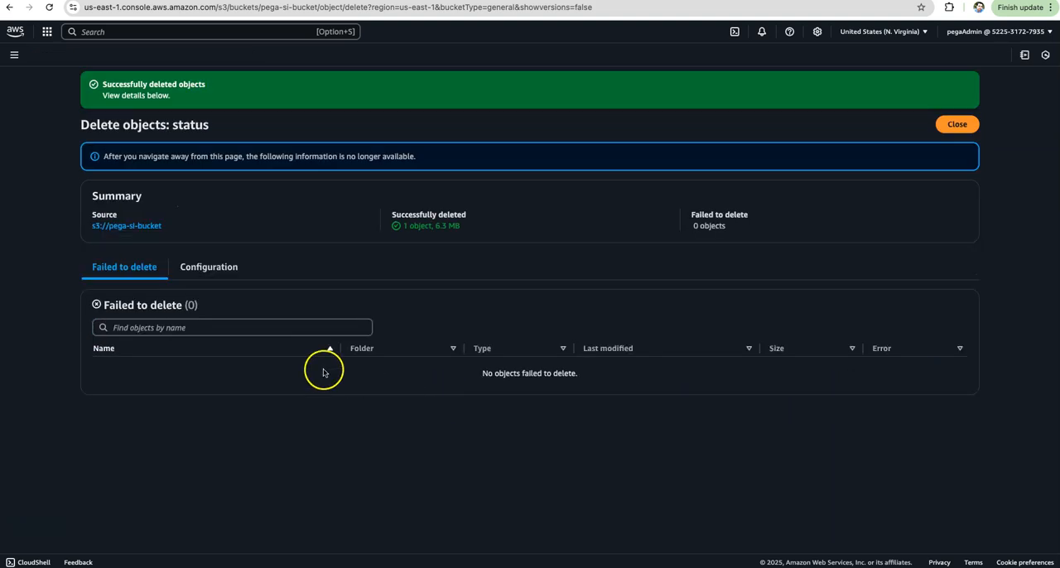
Return to the S3 buckets list and delete the bucket pega-si-bucket, entering its name to confirm the deletion.
left_click(122, 231)
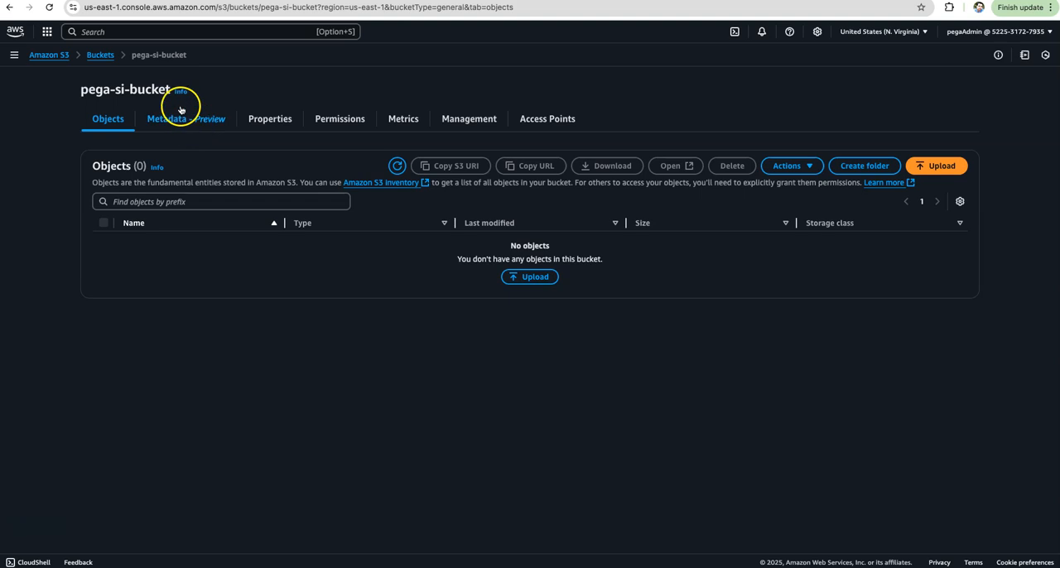
left_click(98, 56)
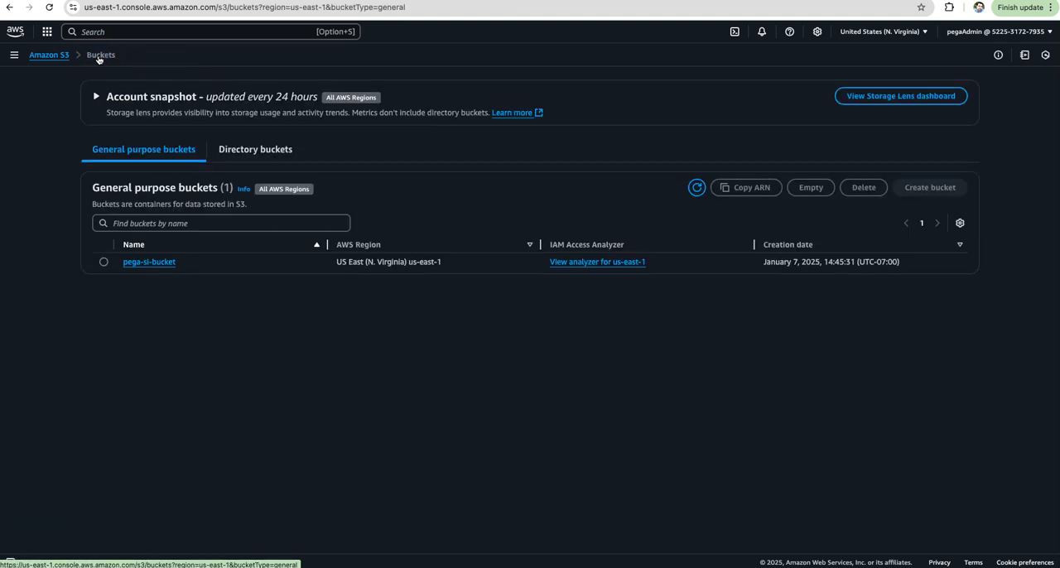
left_click(103, 263)
left_click(864, 187)
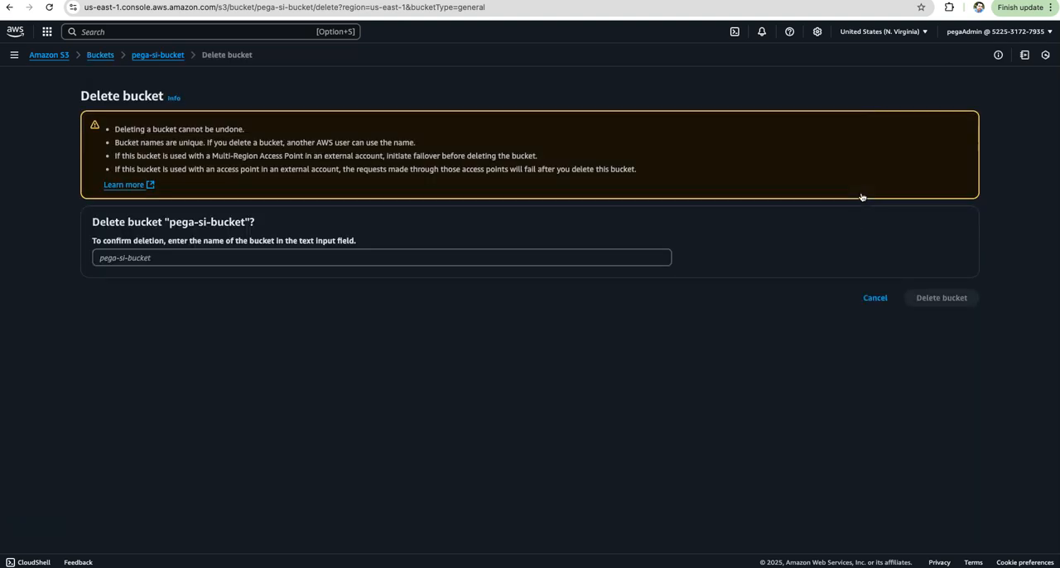
left_click(127, 260)
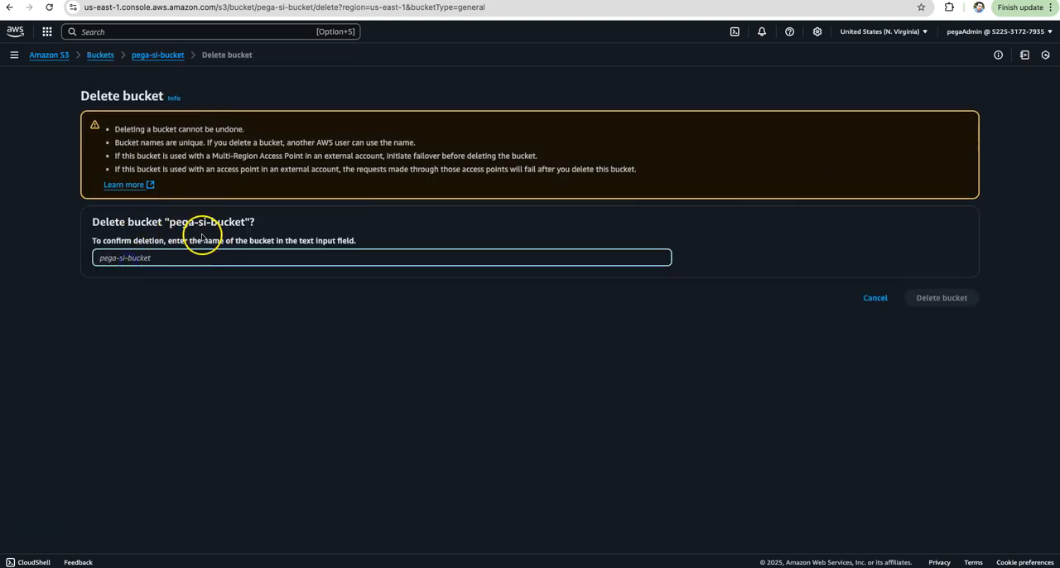
left_click(173, 222)
left_click_drag(173, 222, 246, 220)
key("ctrl+c")
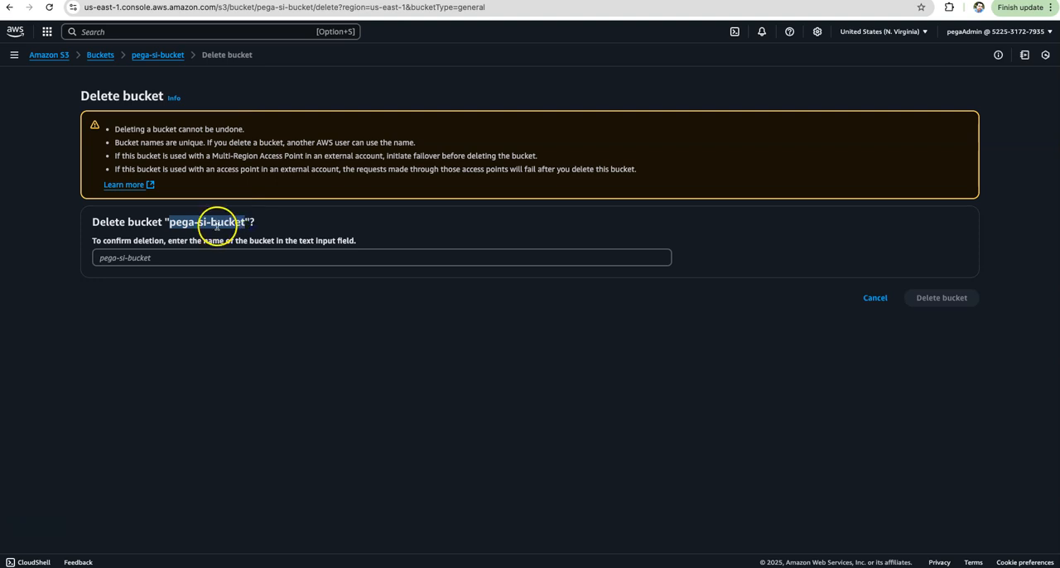
left_click(157, 257)
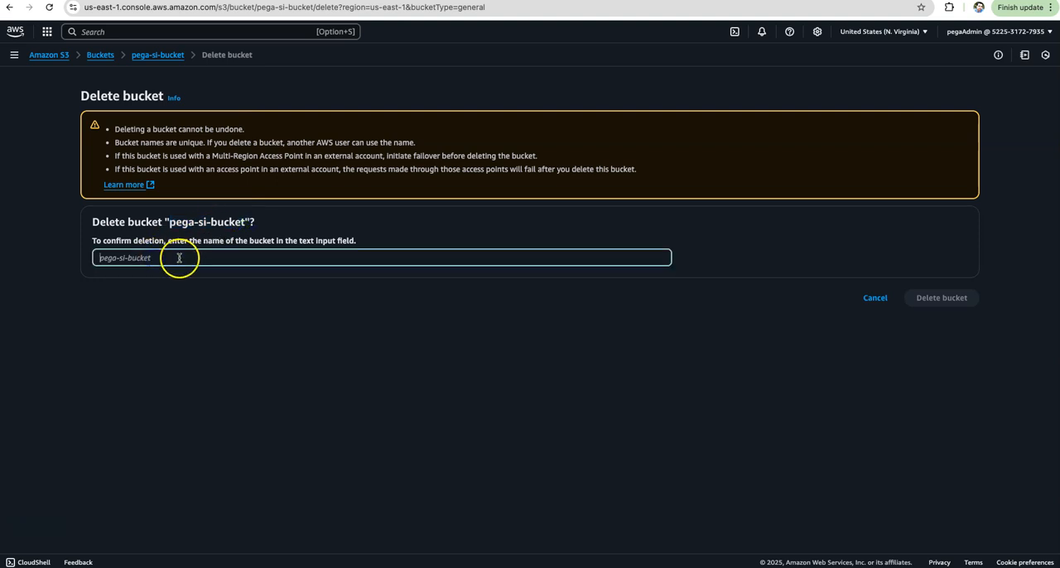
key("ctrl+v")
left_click(939, 297)
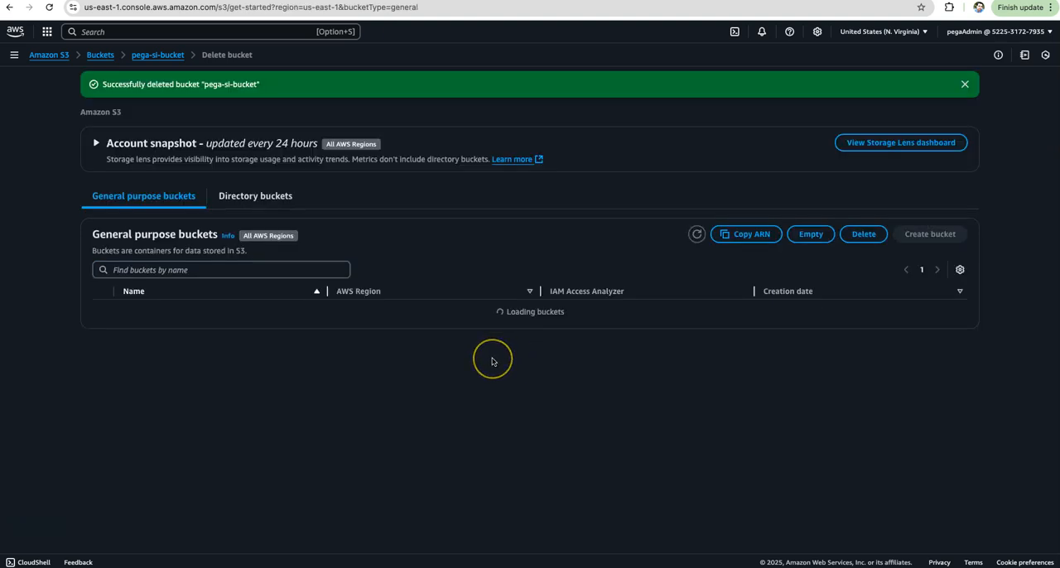
left_click(444, 238)
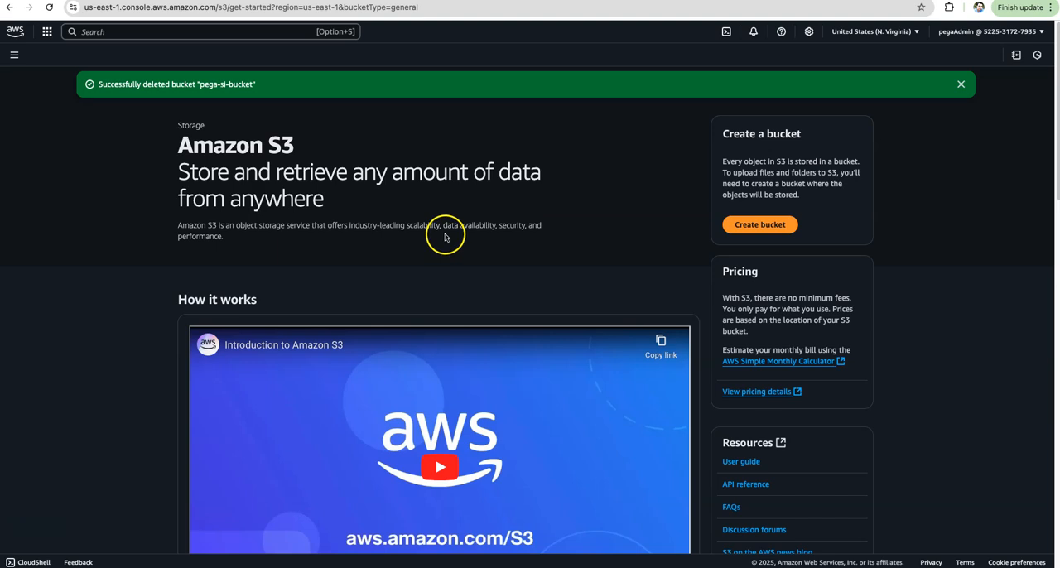